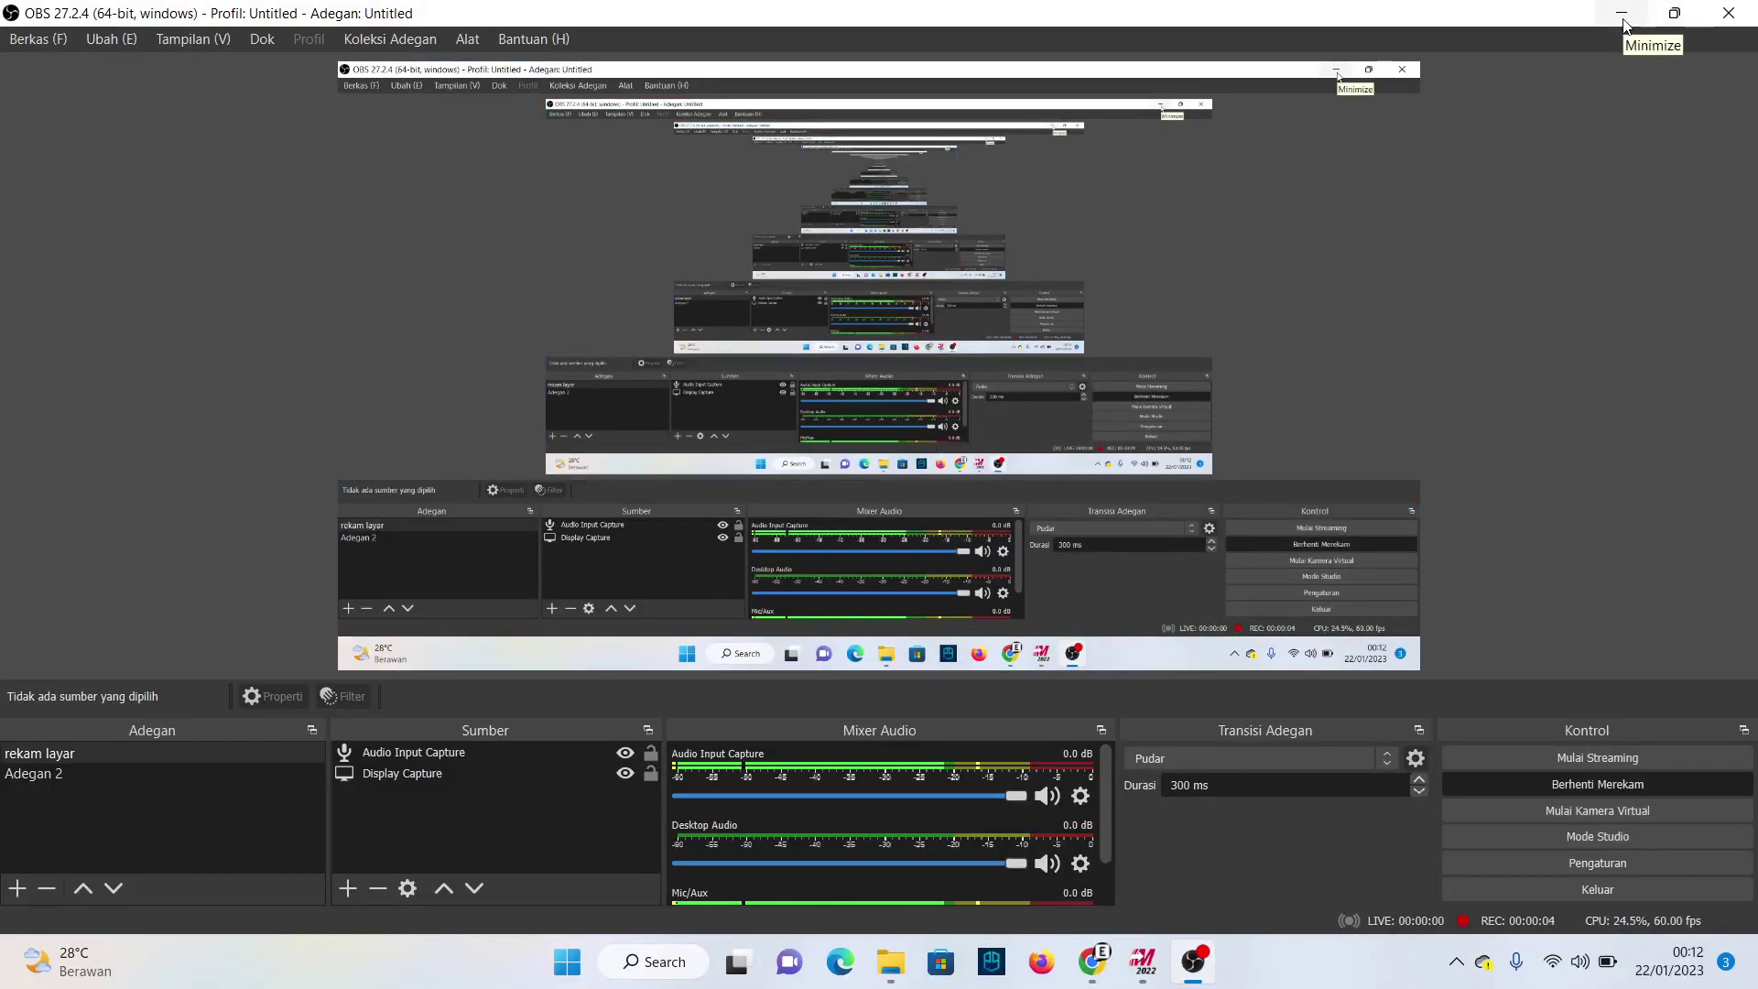
In Mastercam, draw a 20 mm trial line from the origin with Line Endpoints.
left_click(1143, 962)
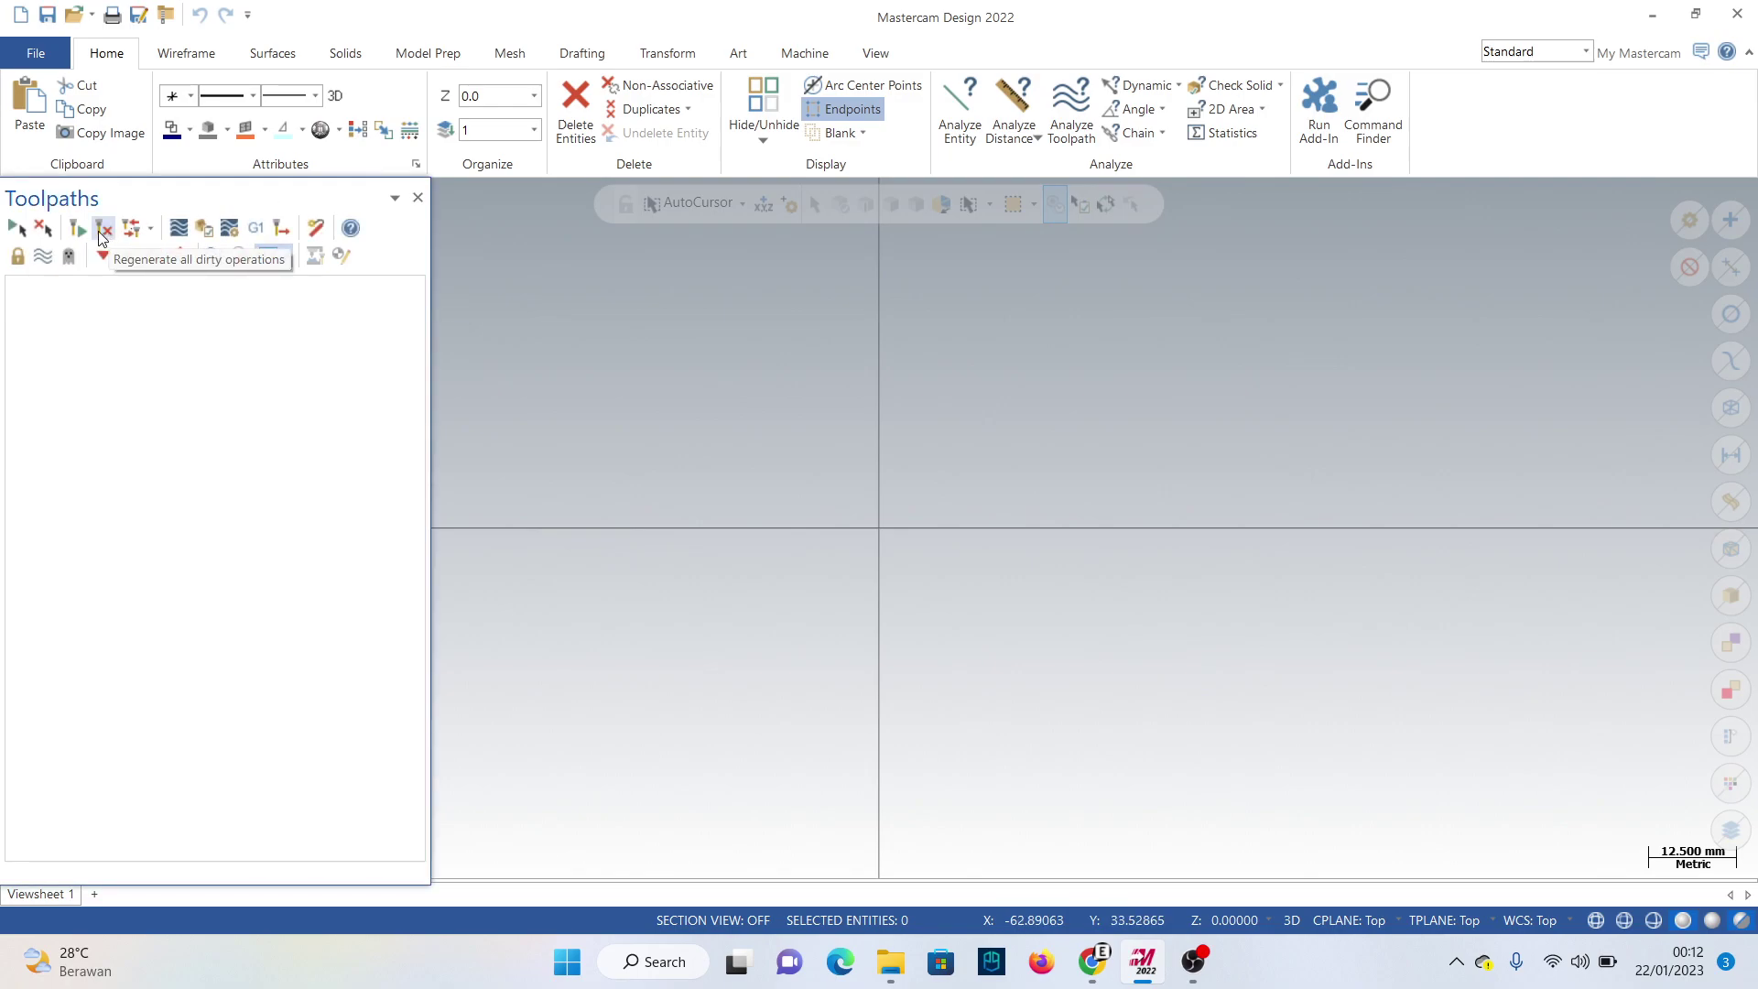
left_click(203, 55)
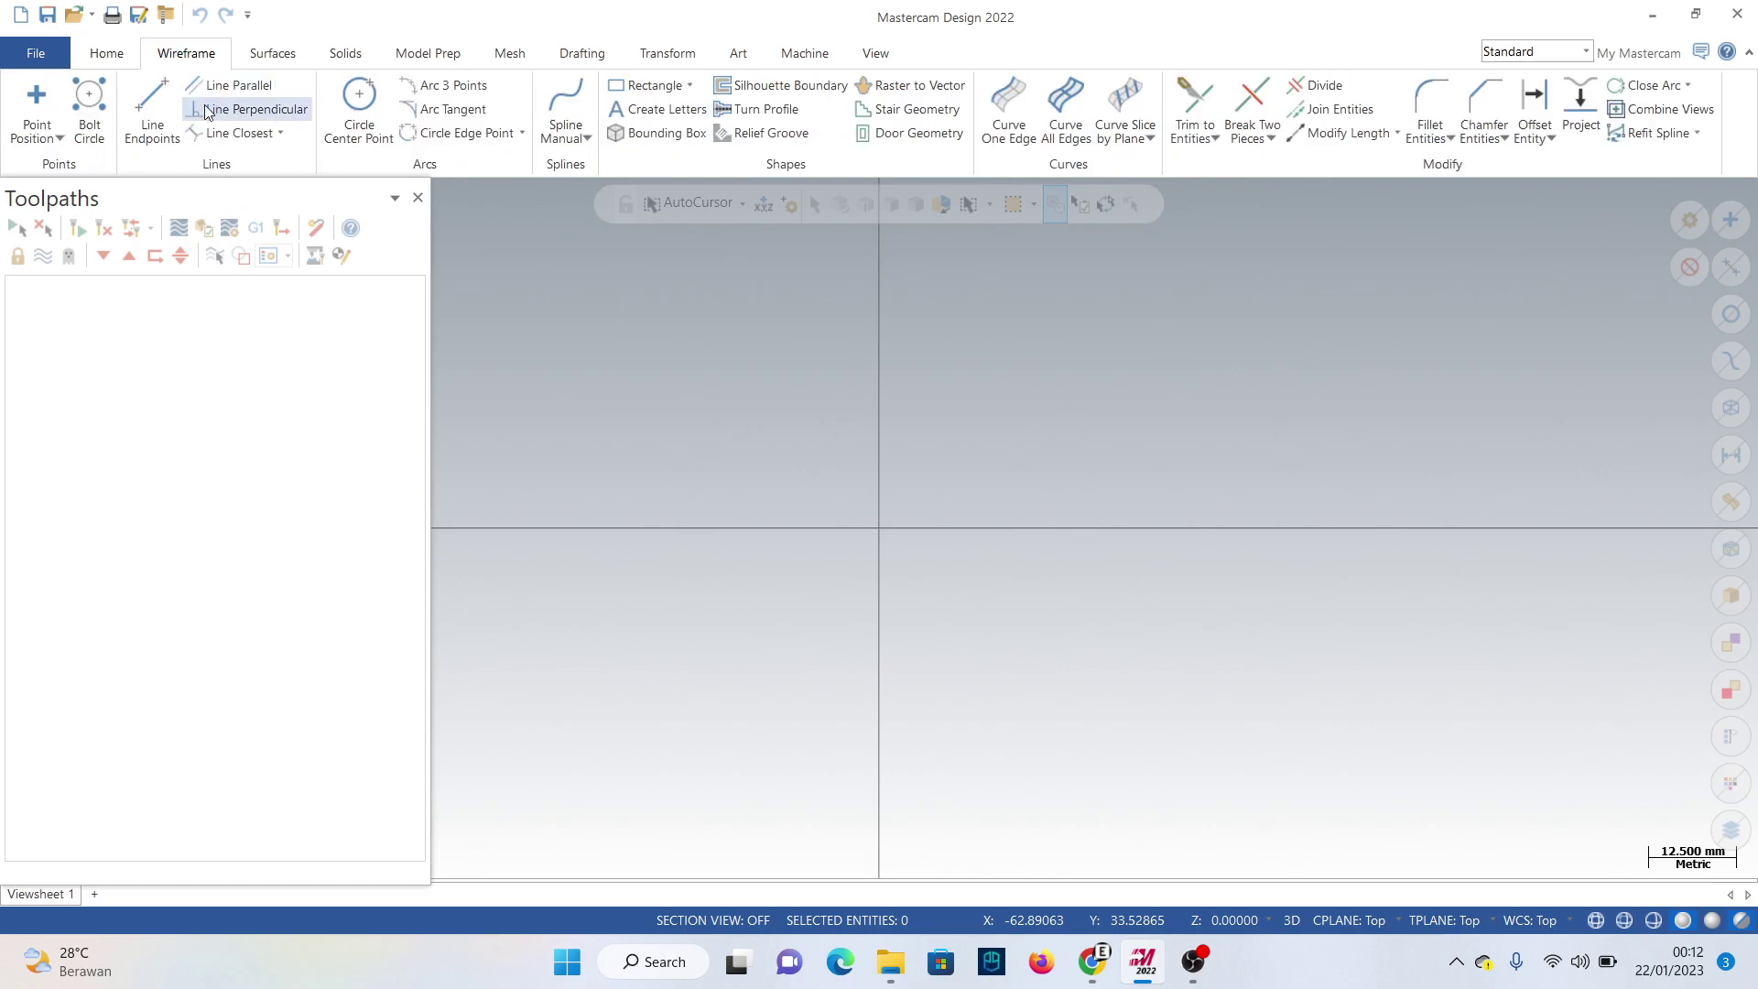
left_click(152, 100)
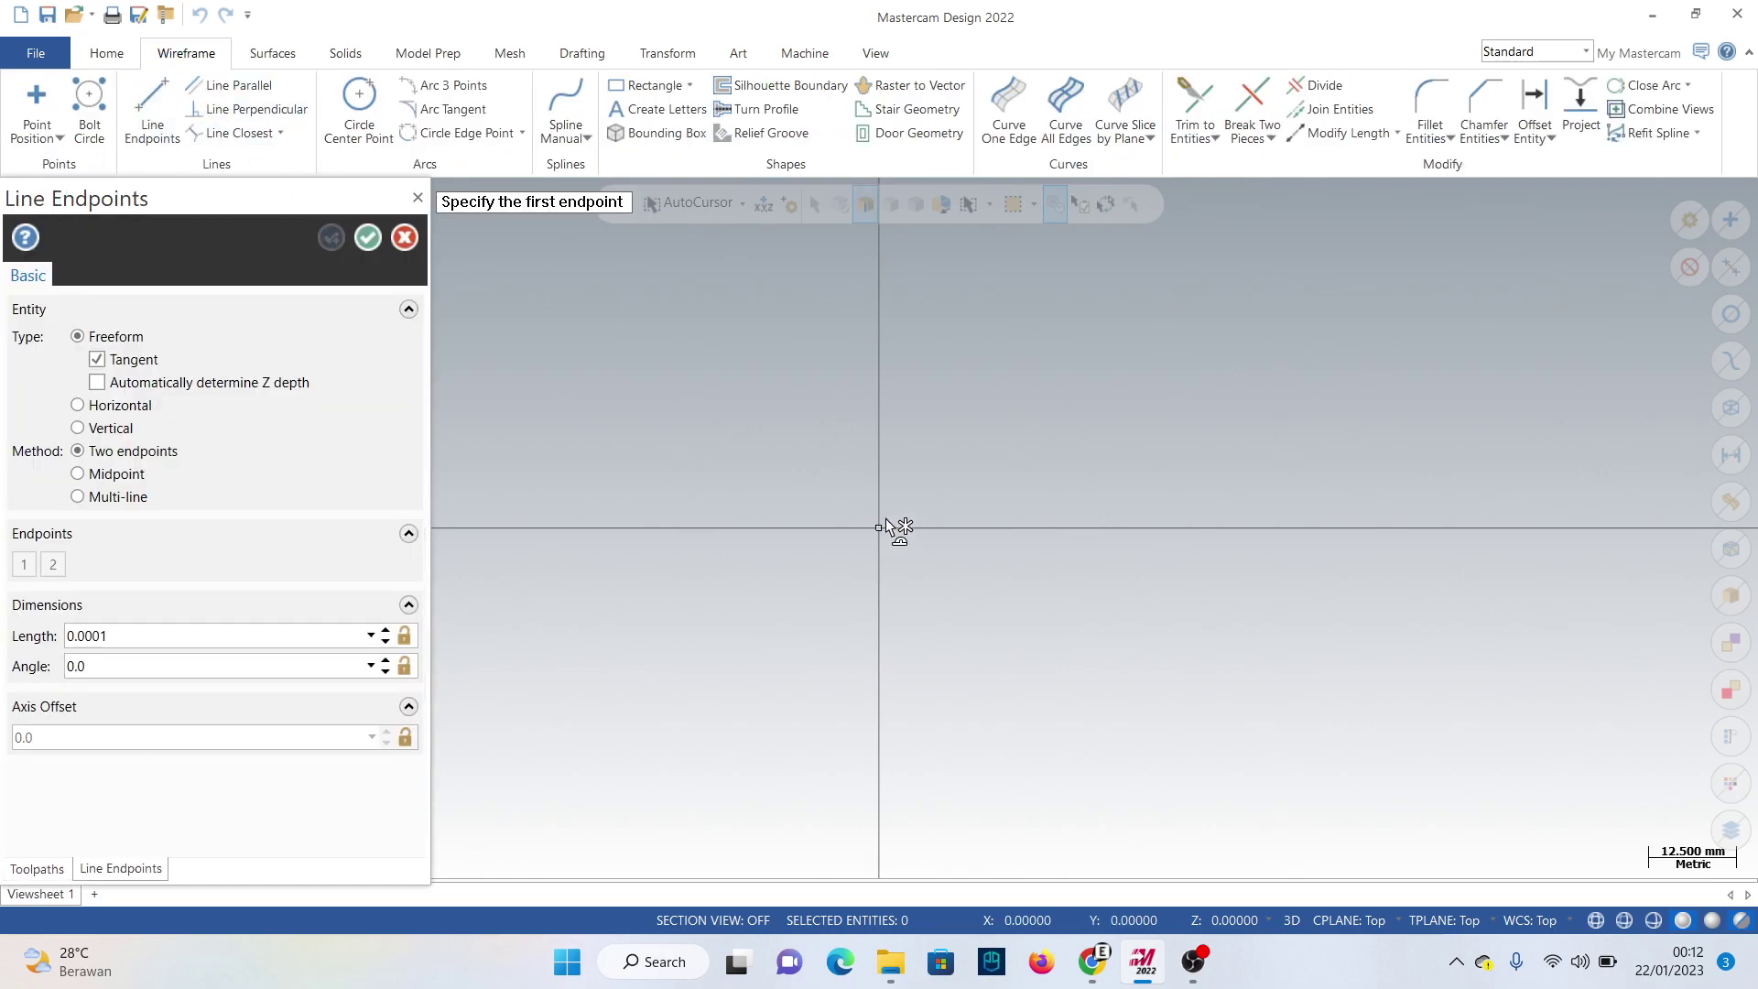
left_click(877, 525)
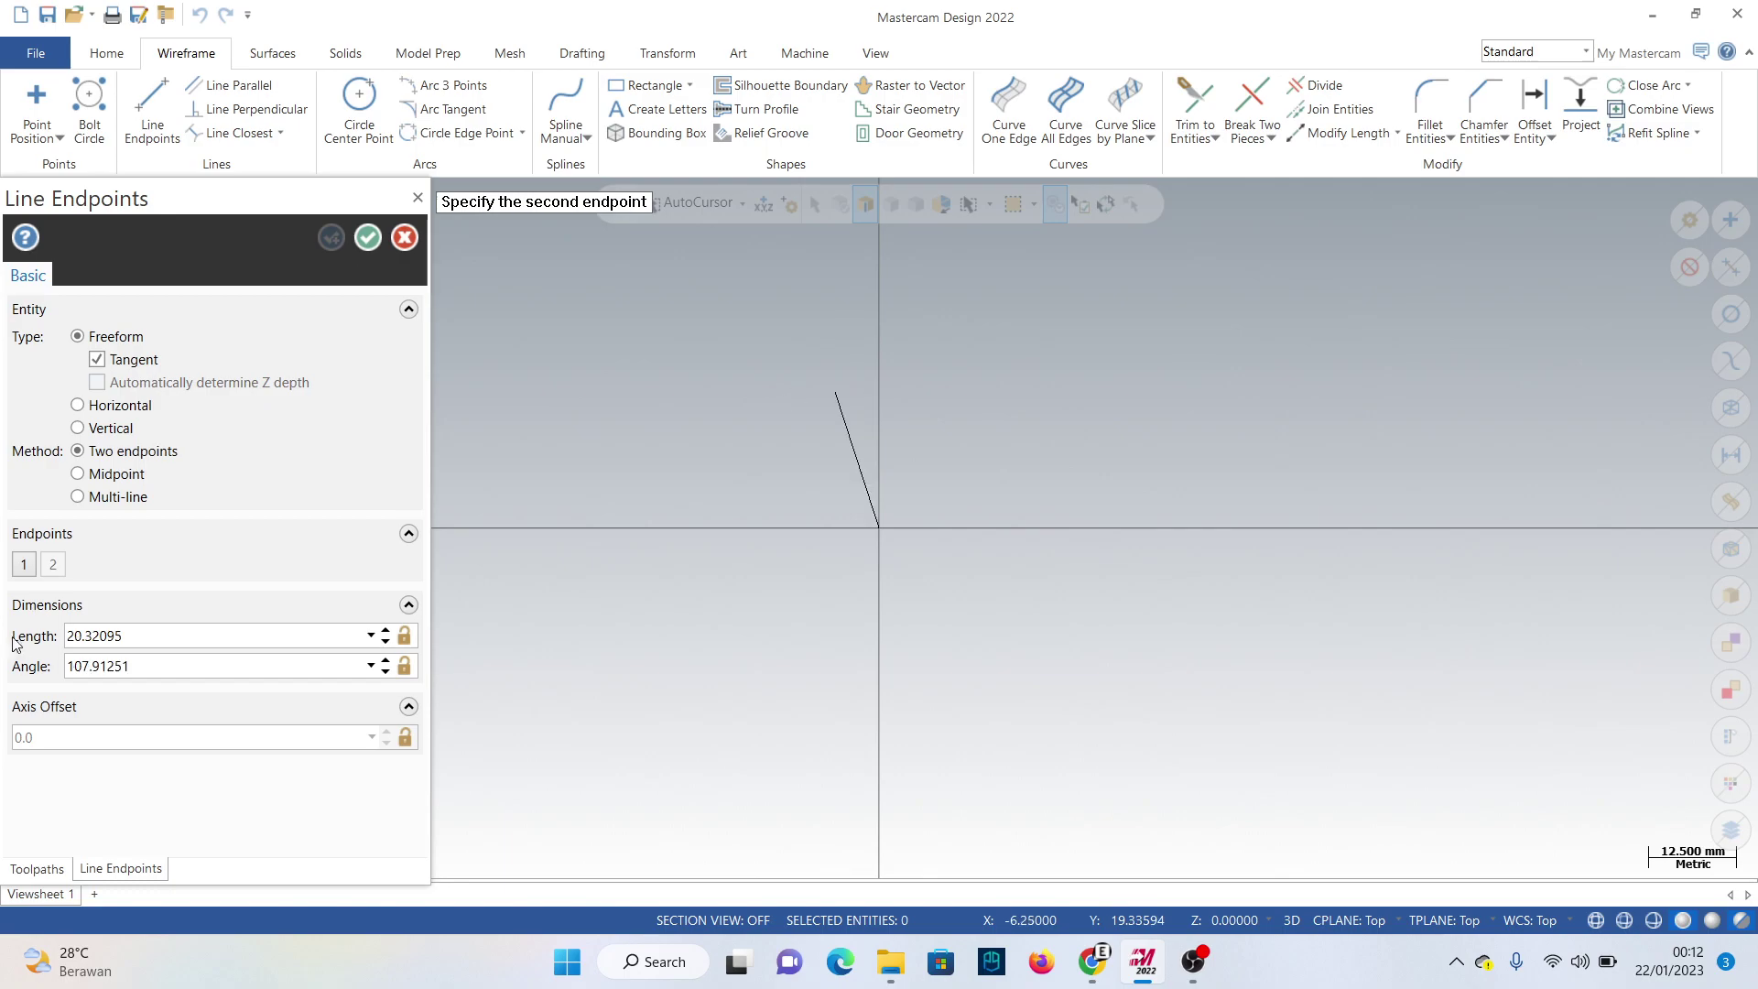
left_click(85, 639)
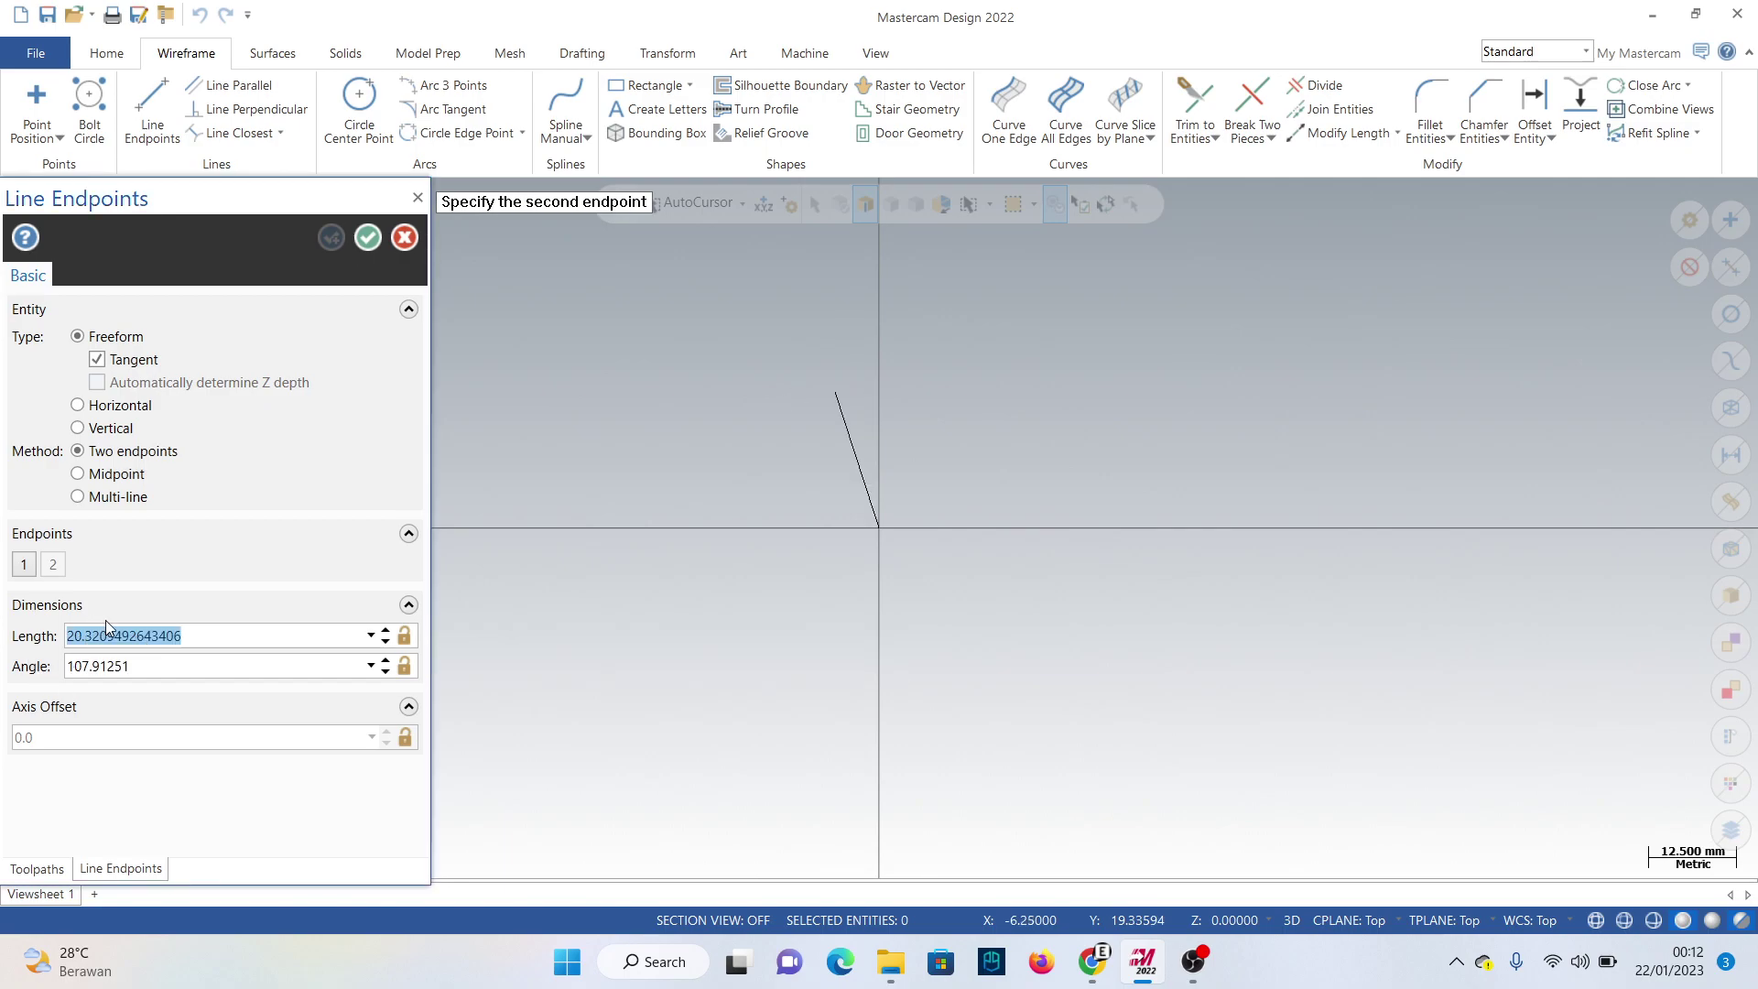
key("BackSpace")
type("20")
key("Return")
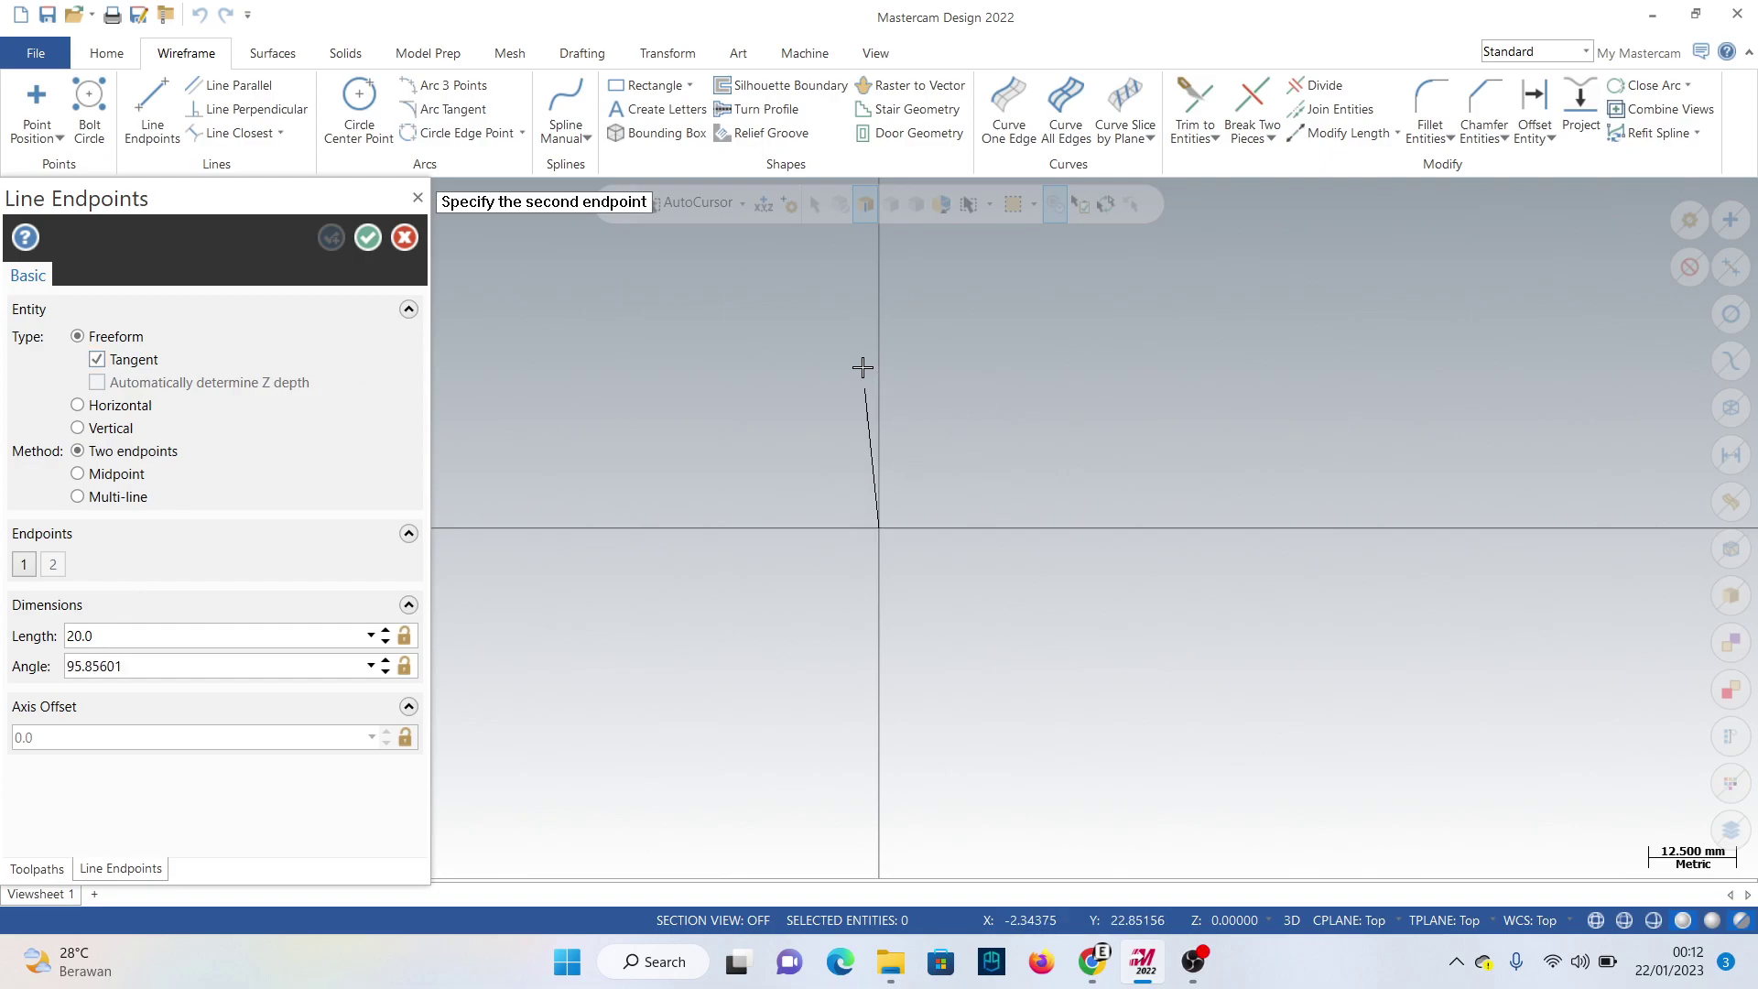
left_click(862, 367)
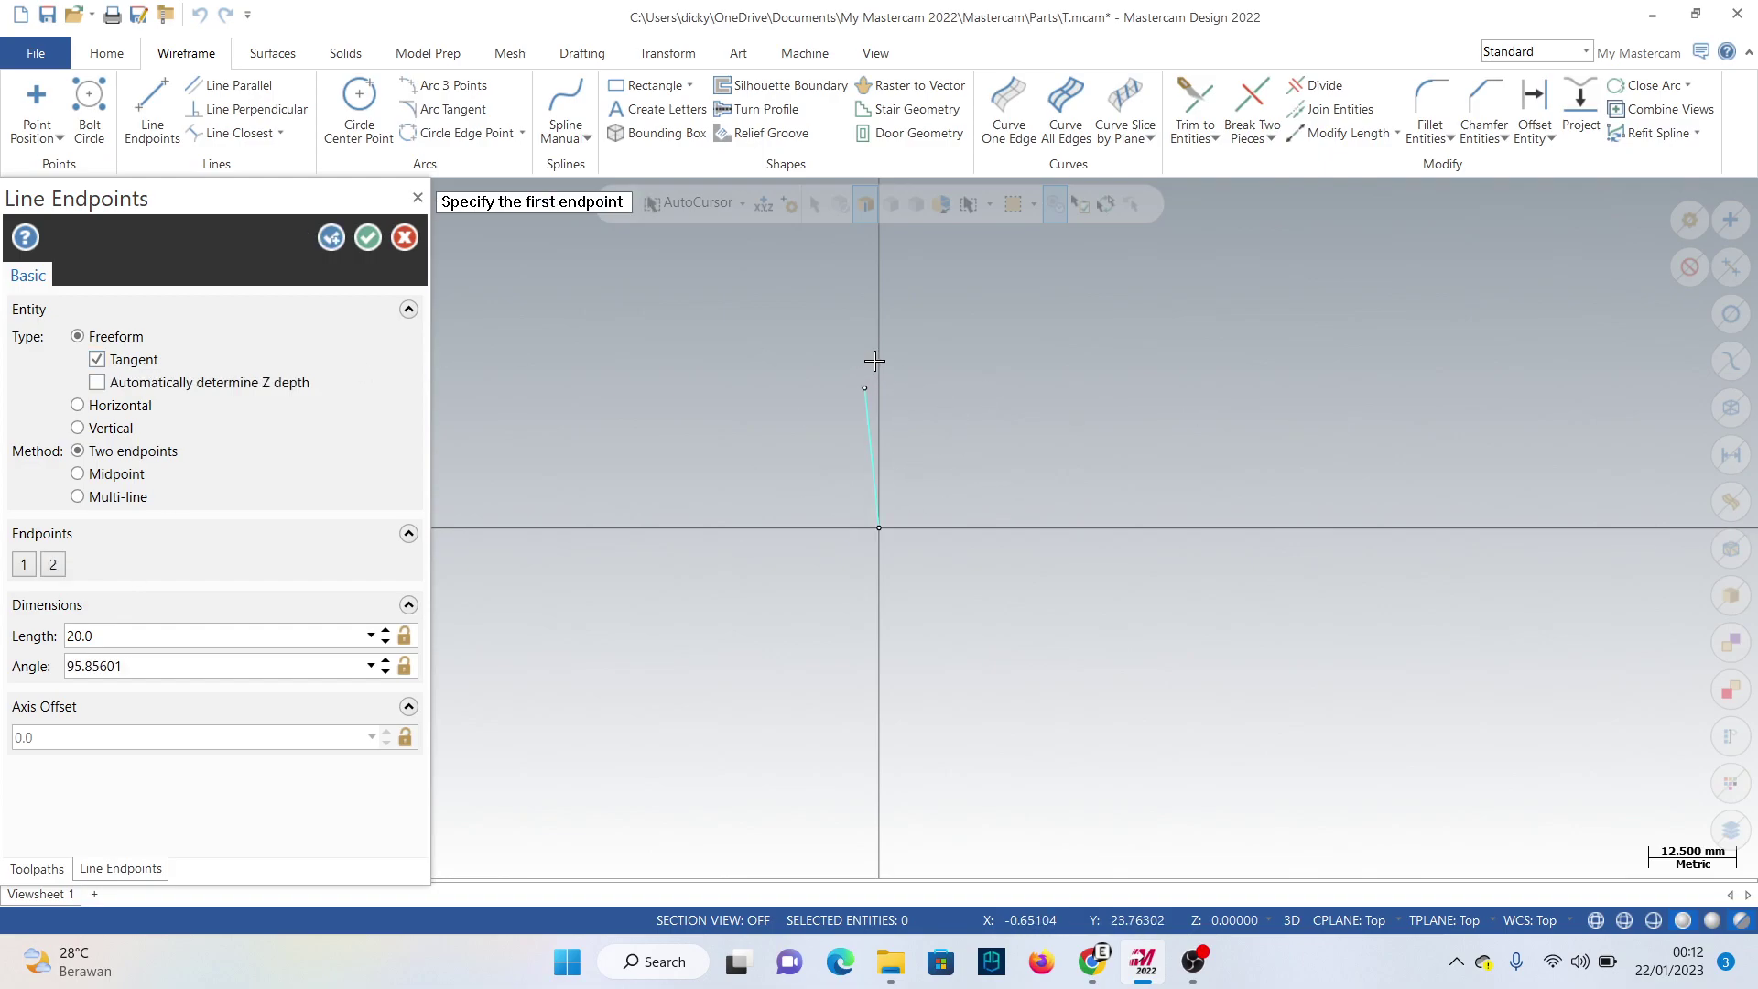
Cancel the extra line attempts, then select and delete the slanted trial line.
left_click(869, 420)
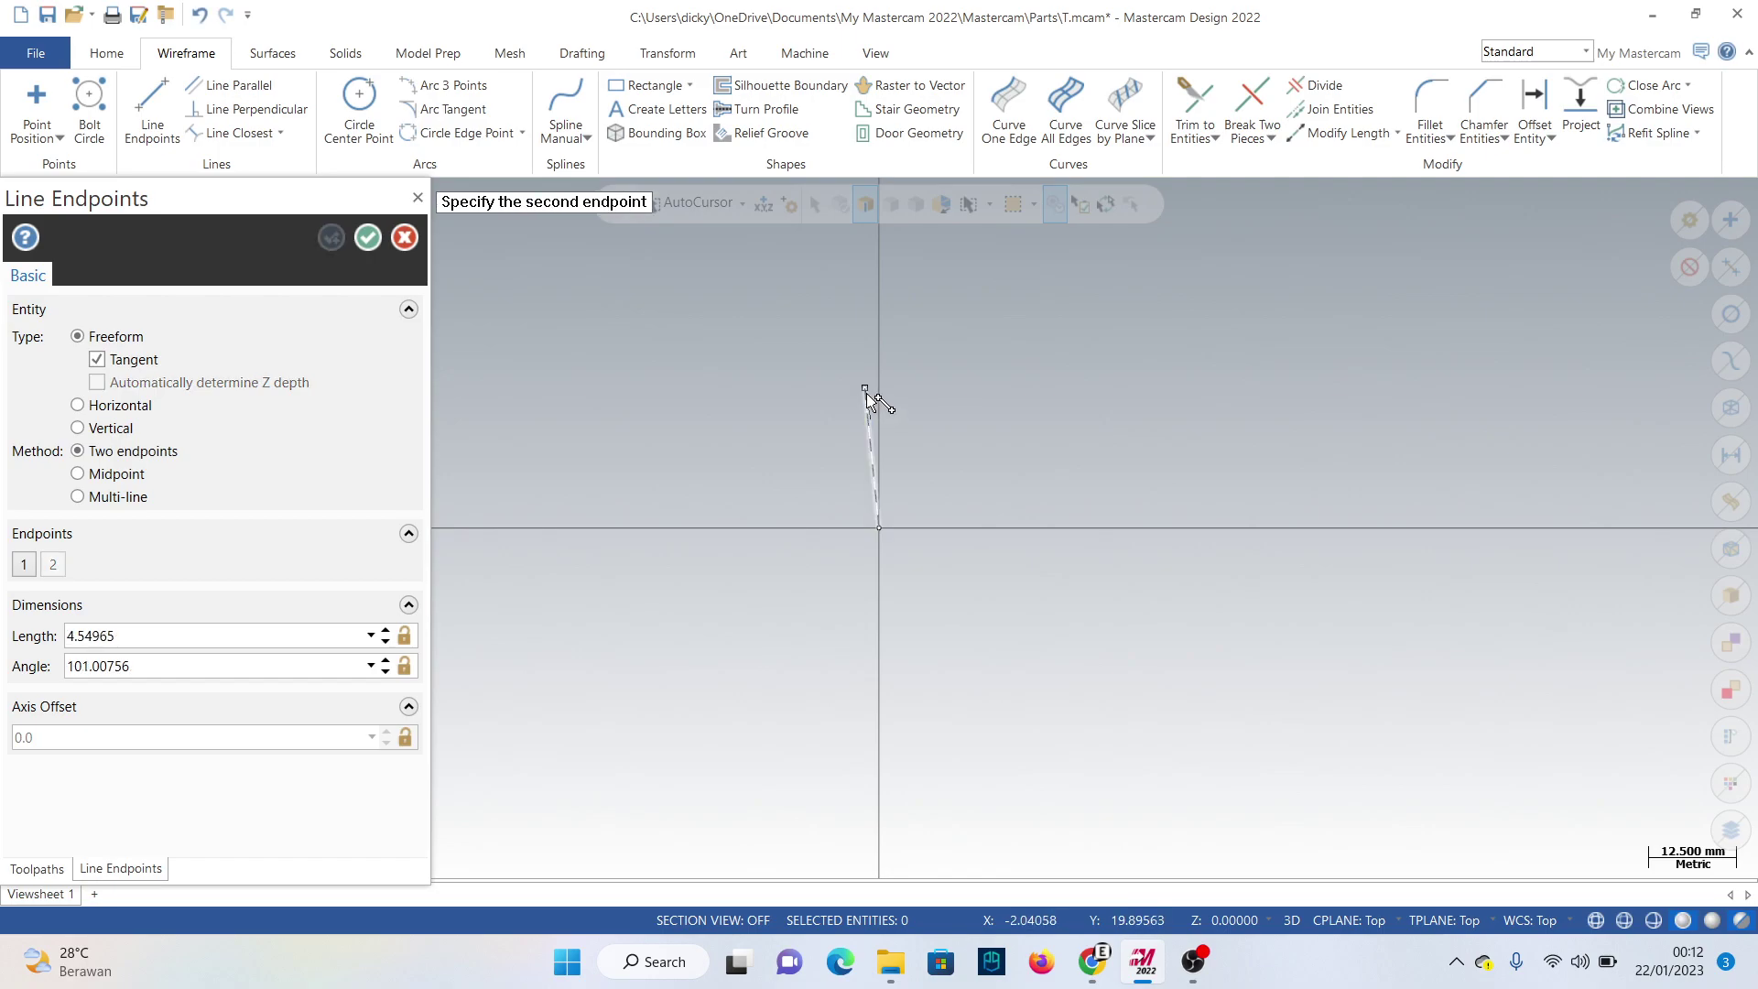
key("Escape")
left_click(869, 410)
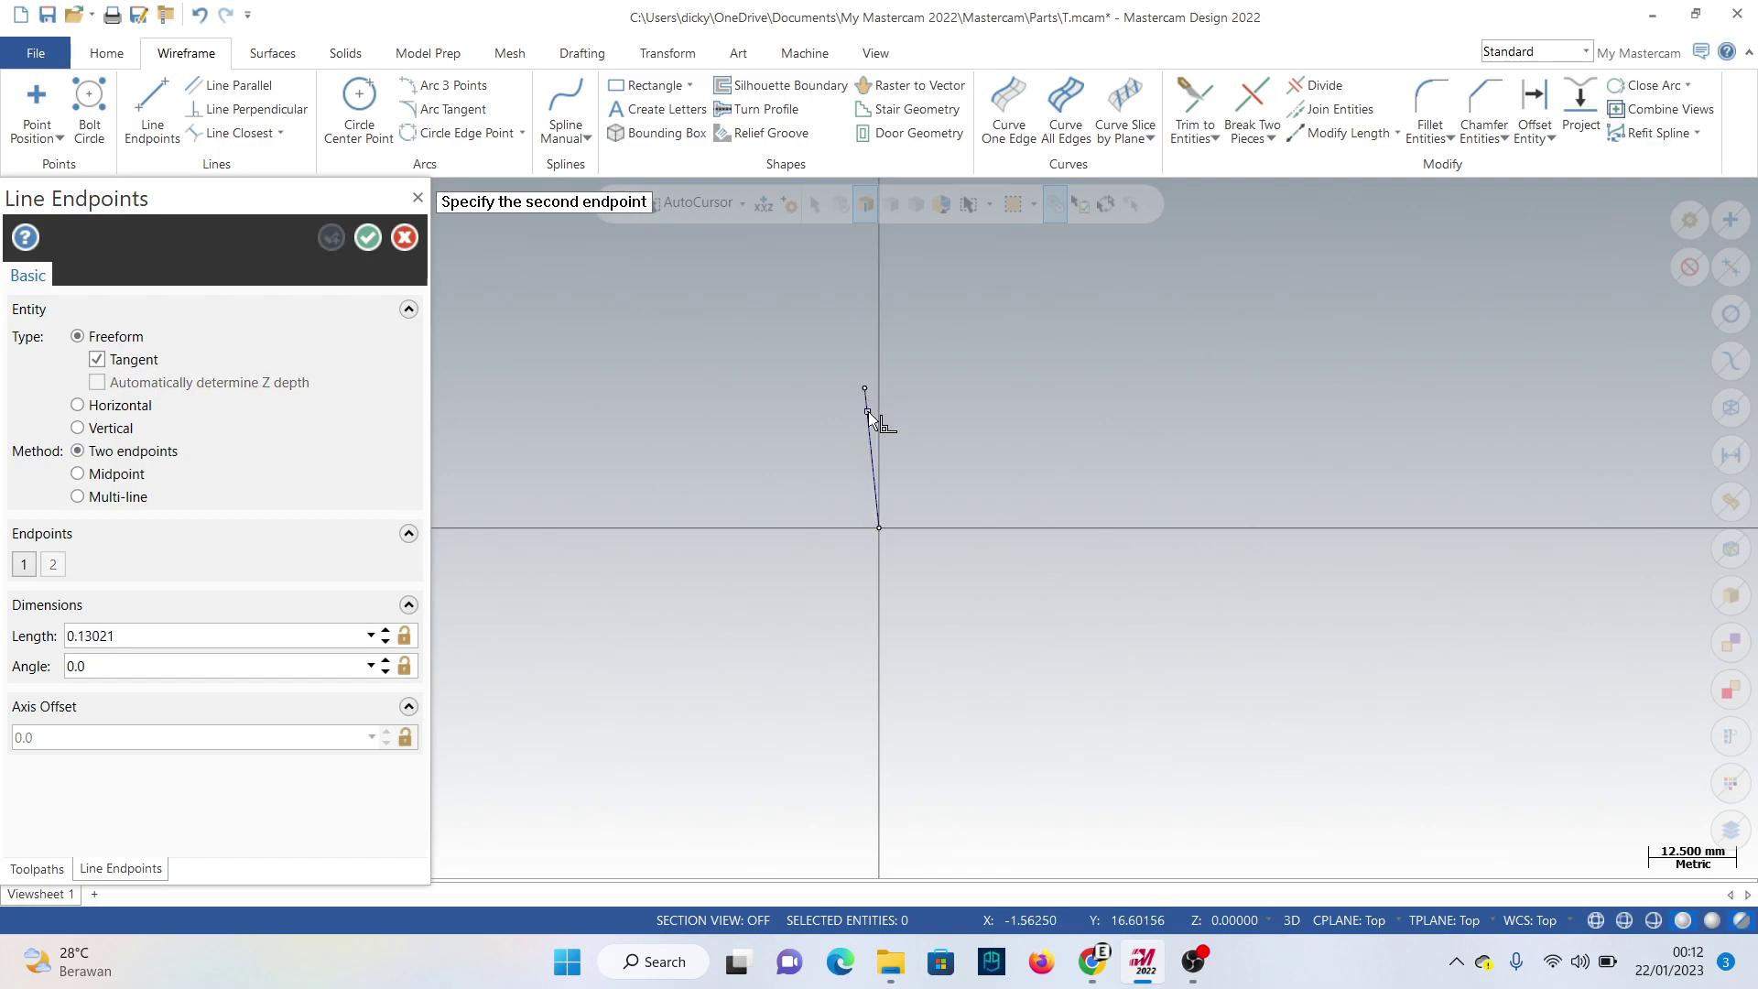
key("Escape")
left_click(868, 411)
key("Escape")
key("Escape")
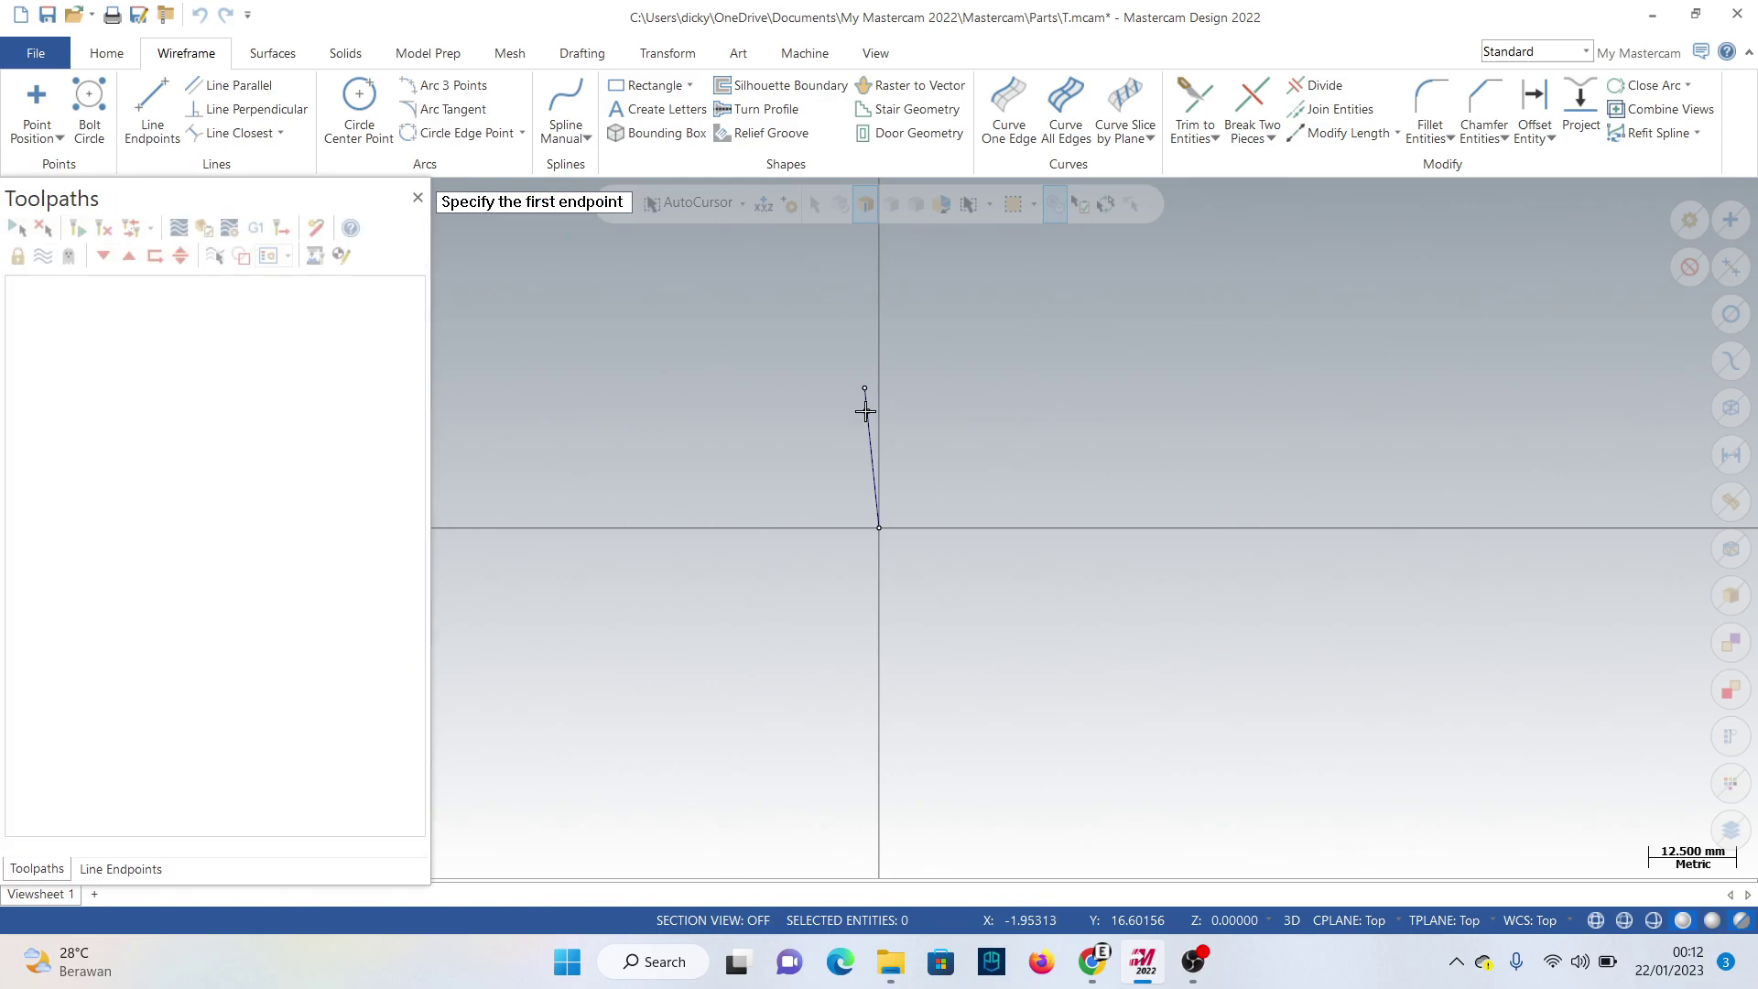
left_click(867, 411)
key("Escape")
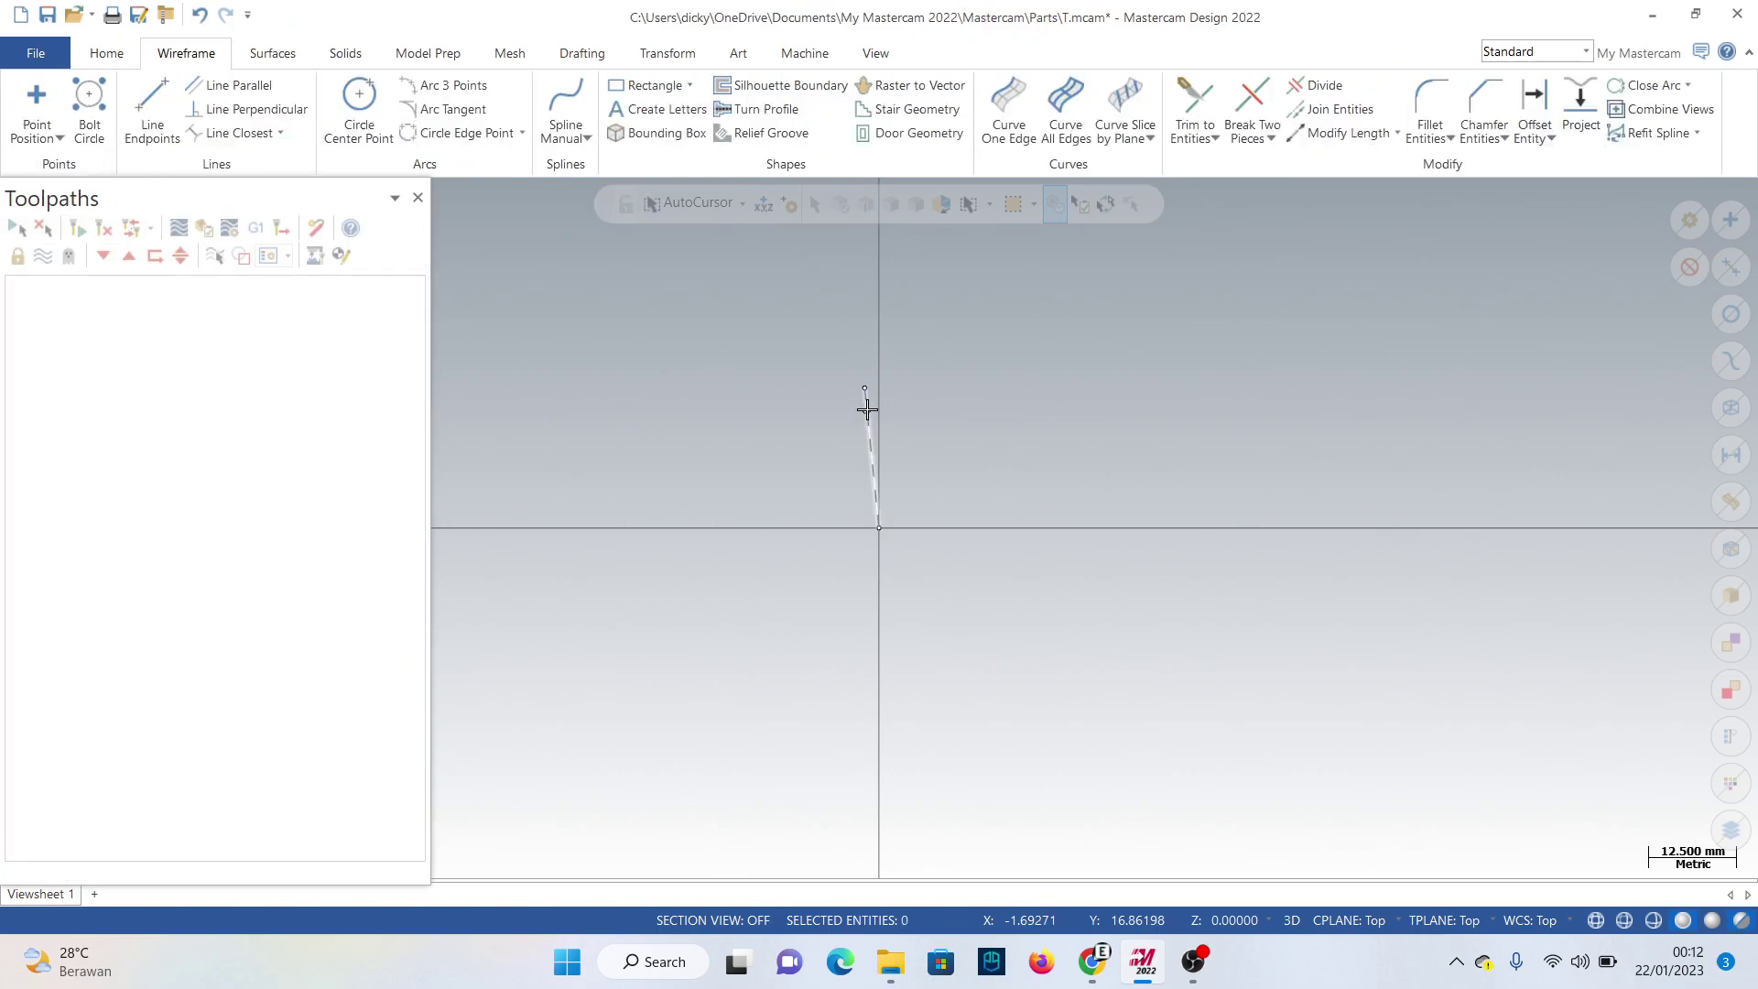
left_click(866, 410)
key("Delete")
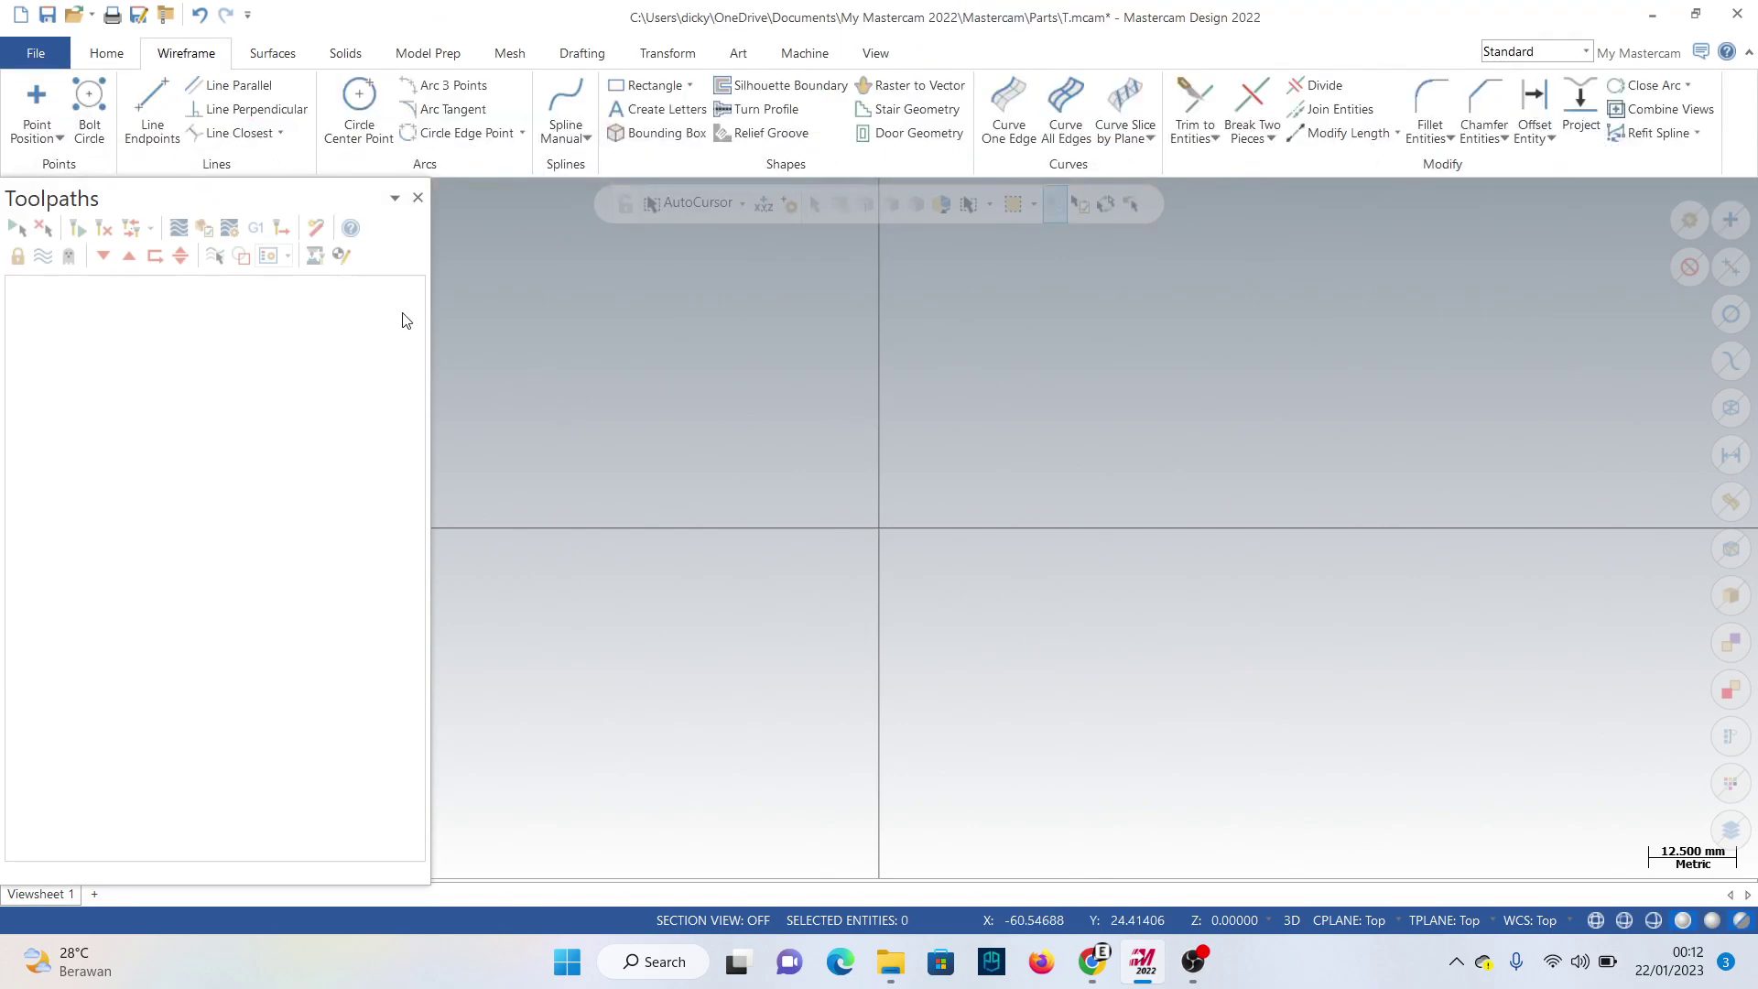
Draw a 20 mm vertical line rising from the origin.
left_click(149, 133)
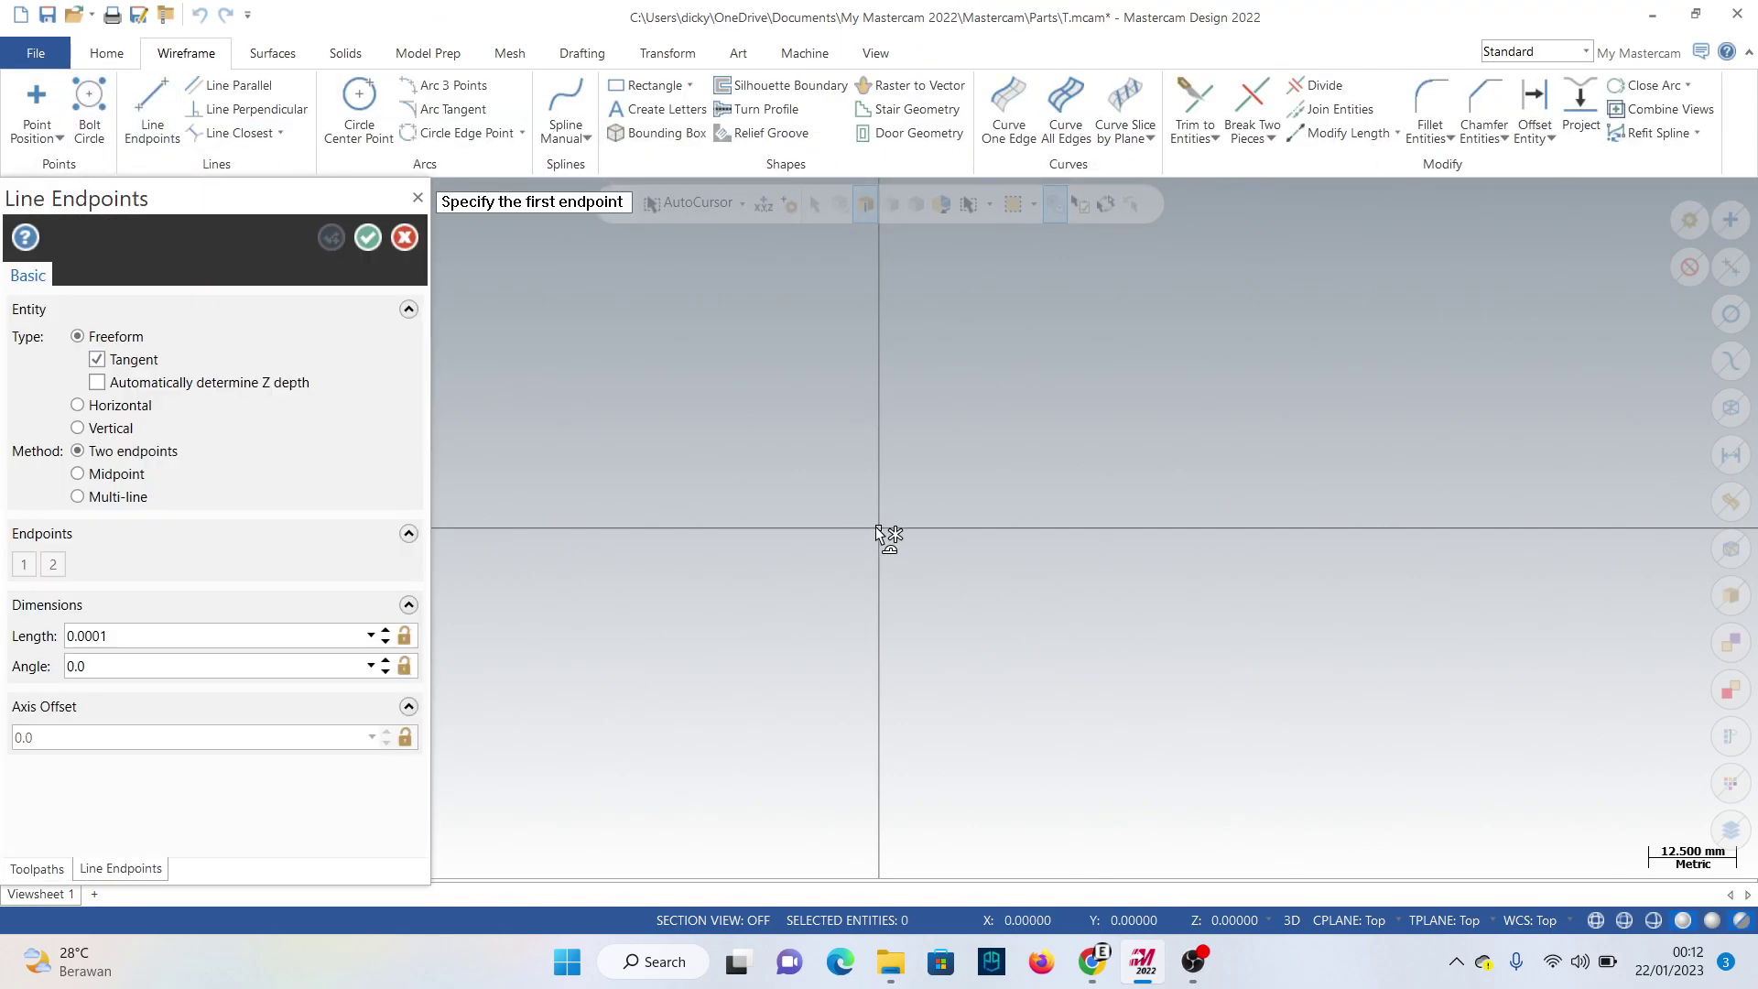
left_click(876, 525)
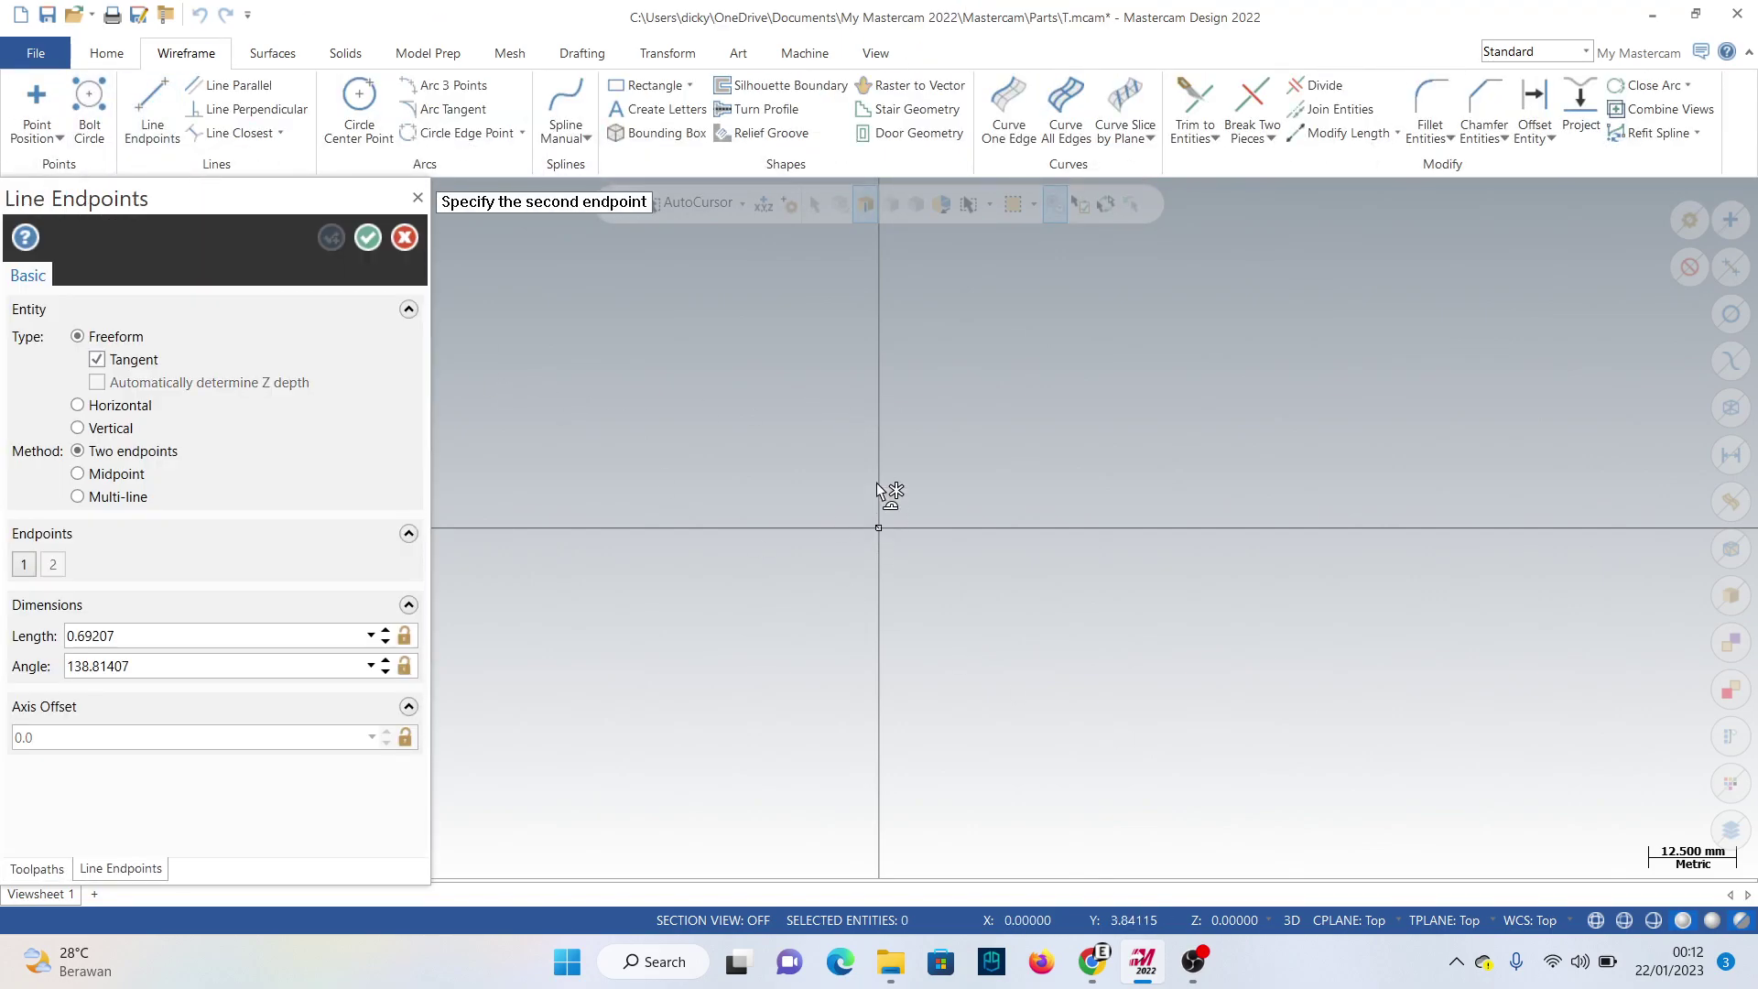
left_click(220, 631)
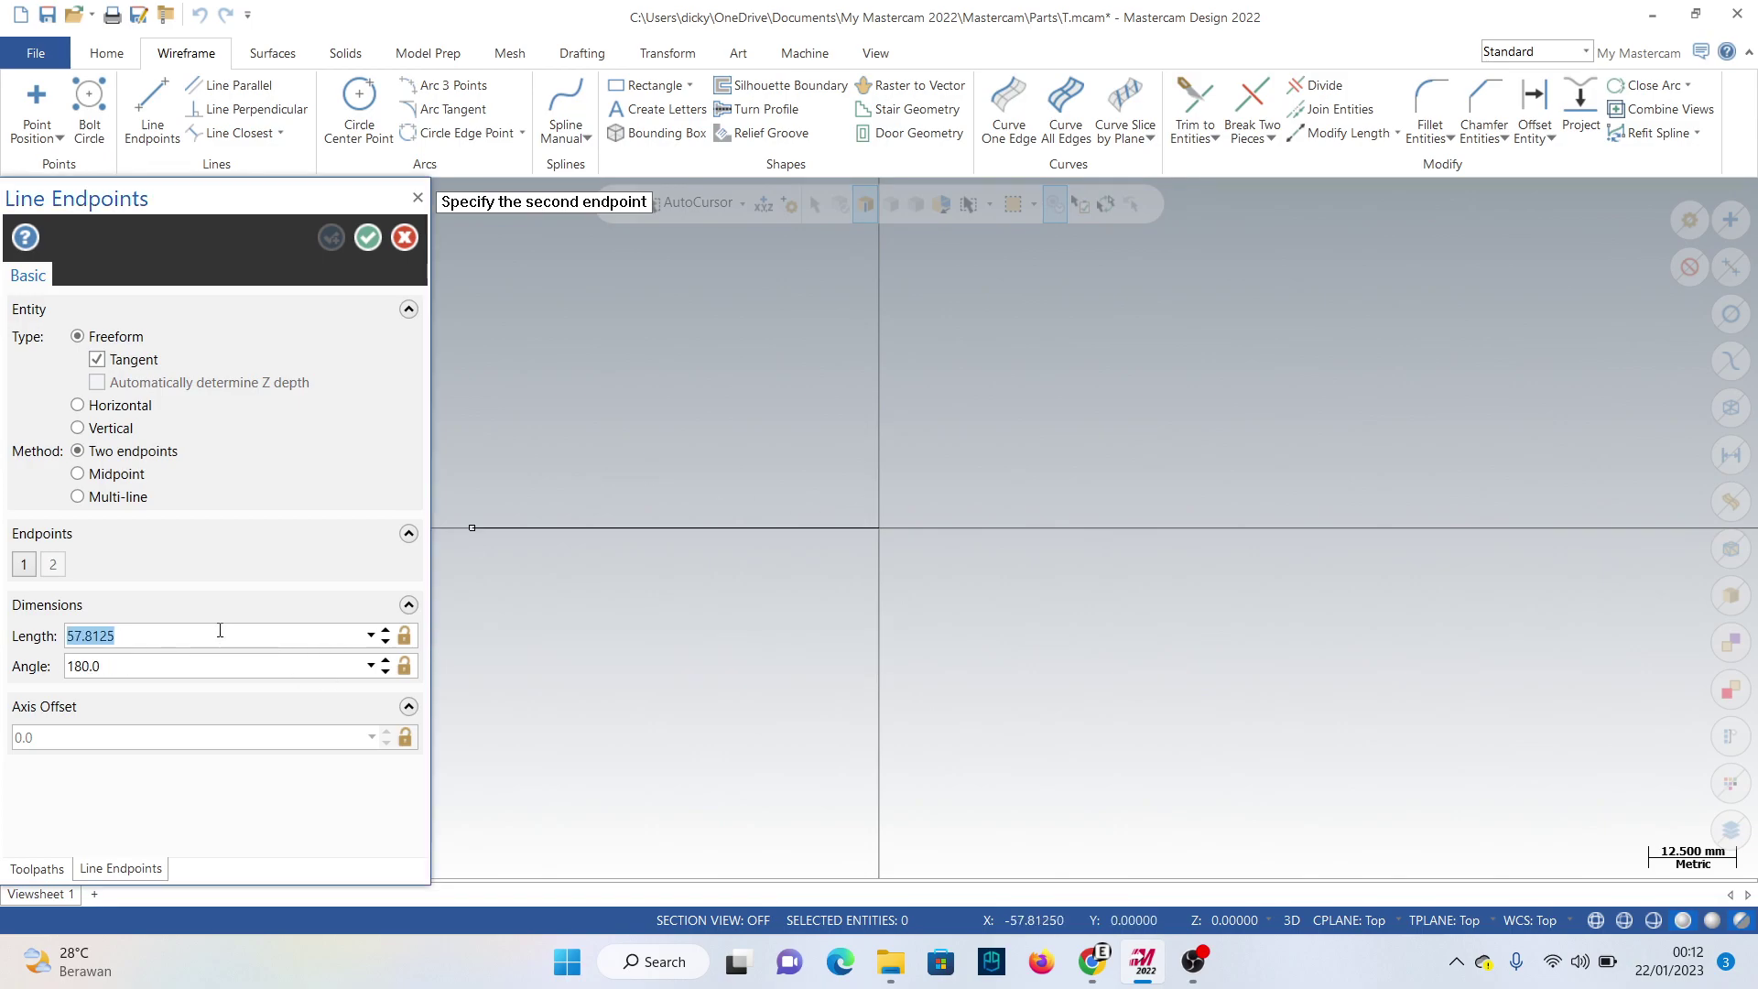
key("BackSpace")
type("20")
key("Return")
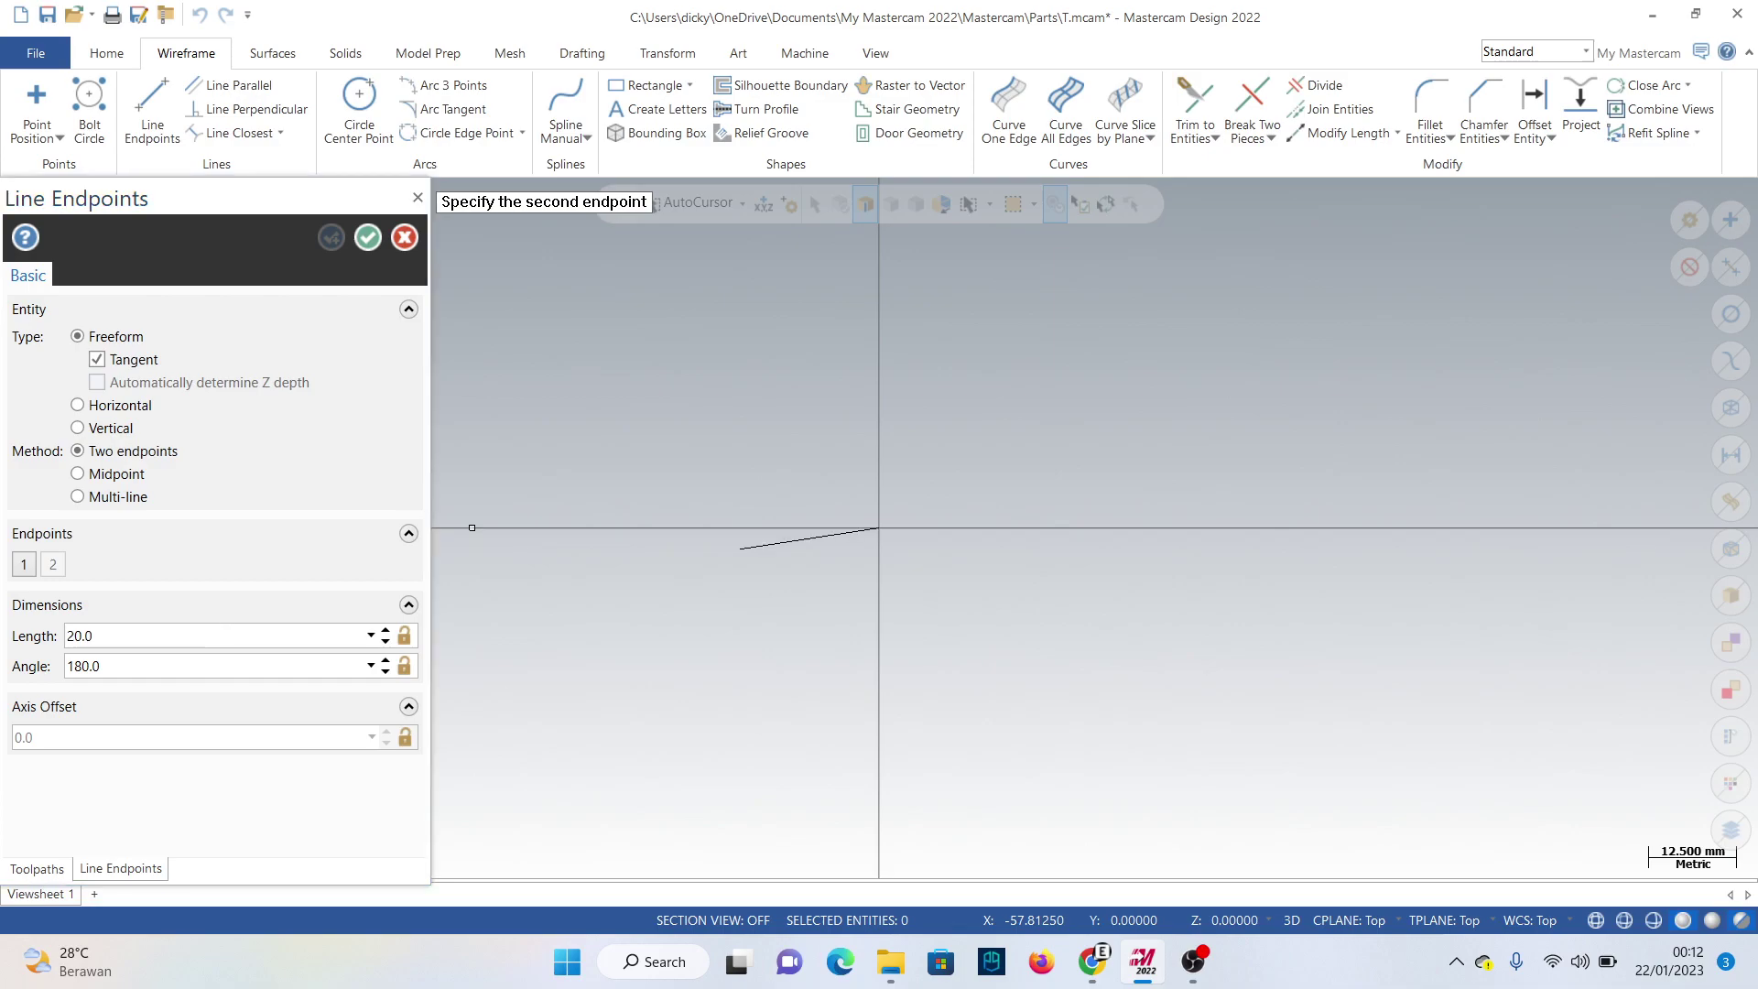
left_click(872, 369)
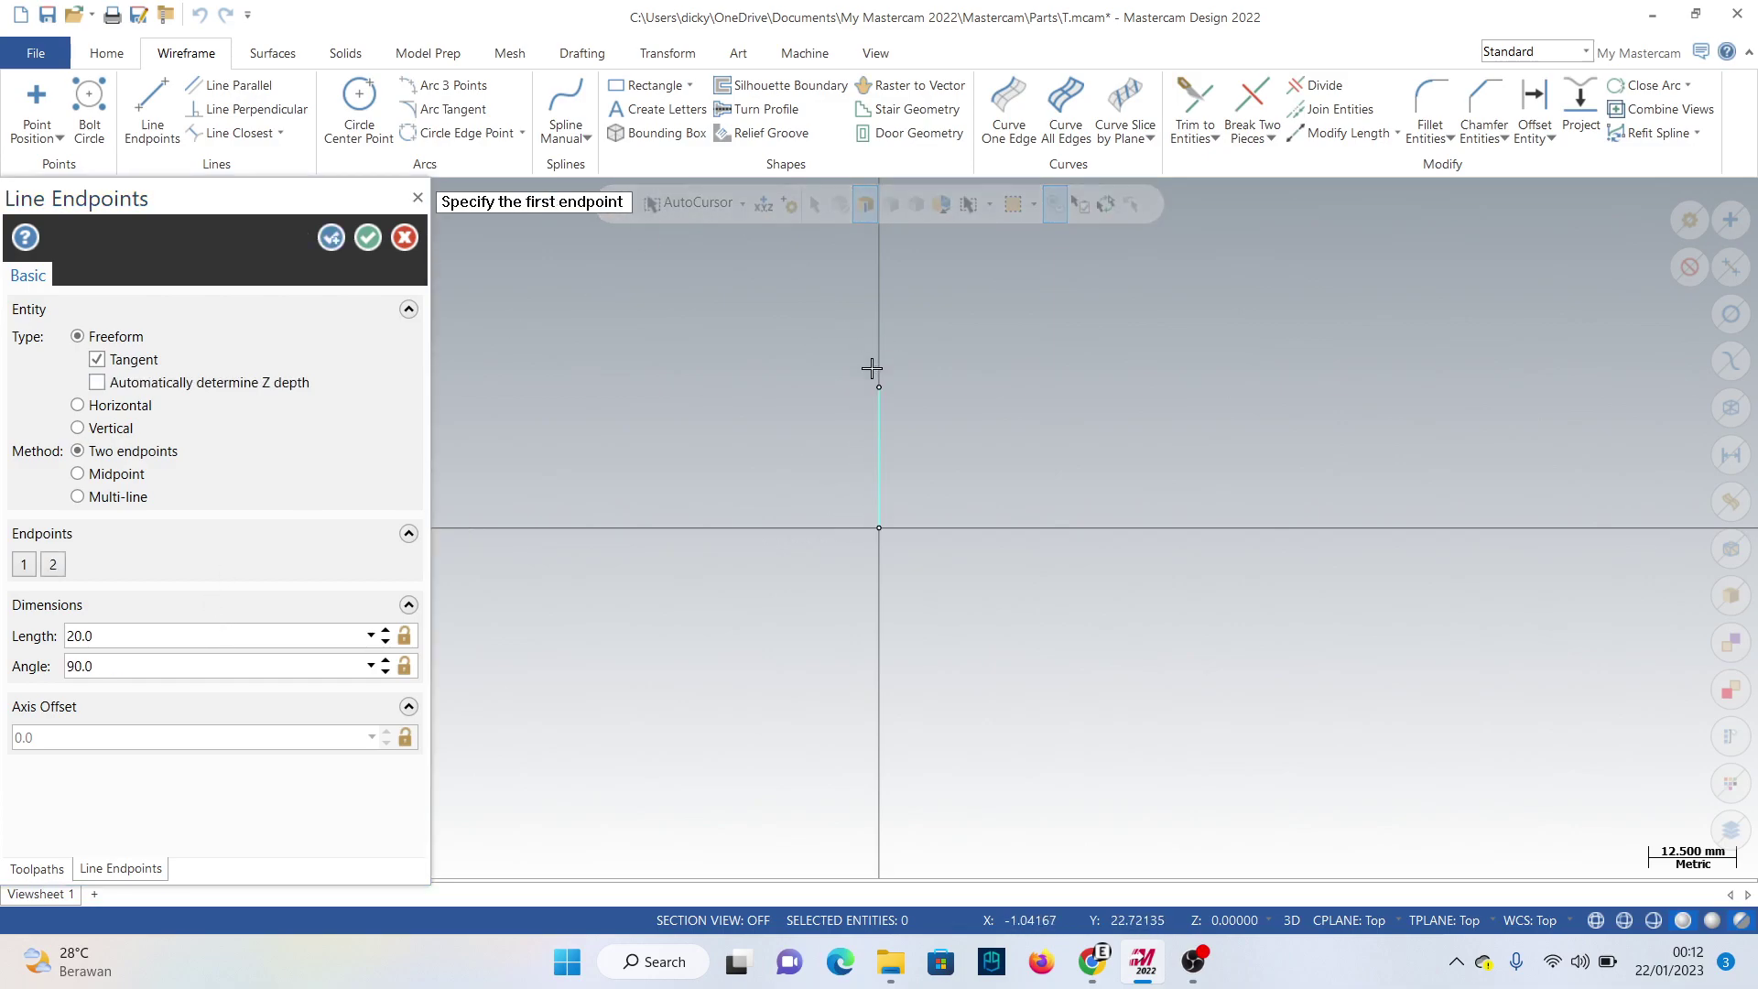
Draw a 40 mm horizontal line leftward from the vertical line's top.
left_click(880, 388)
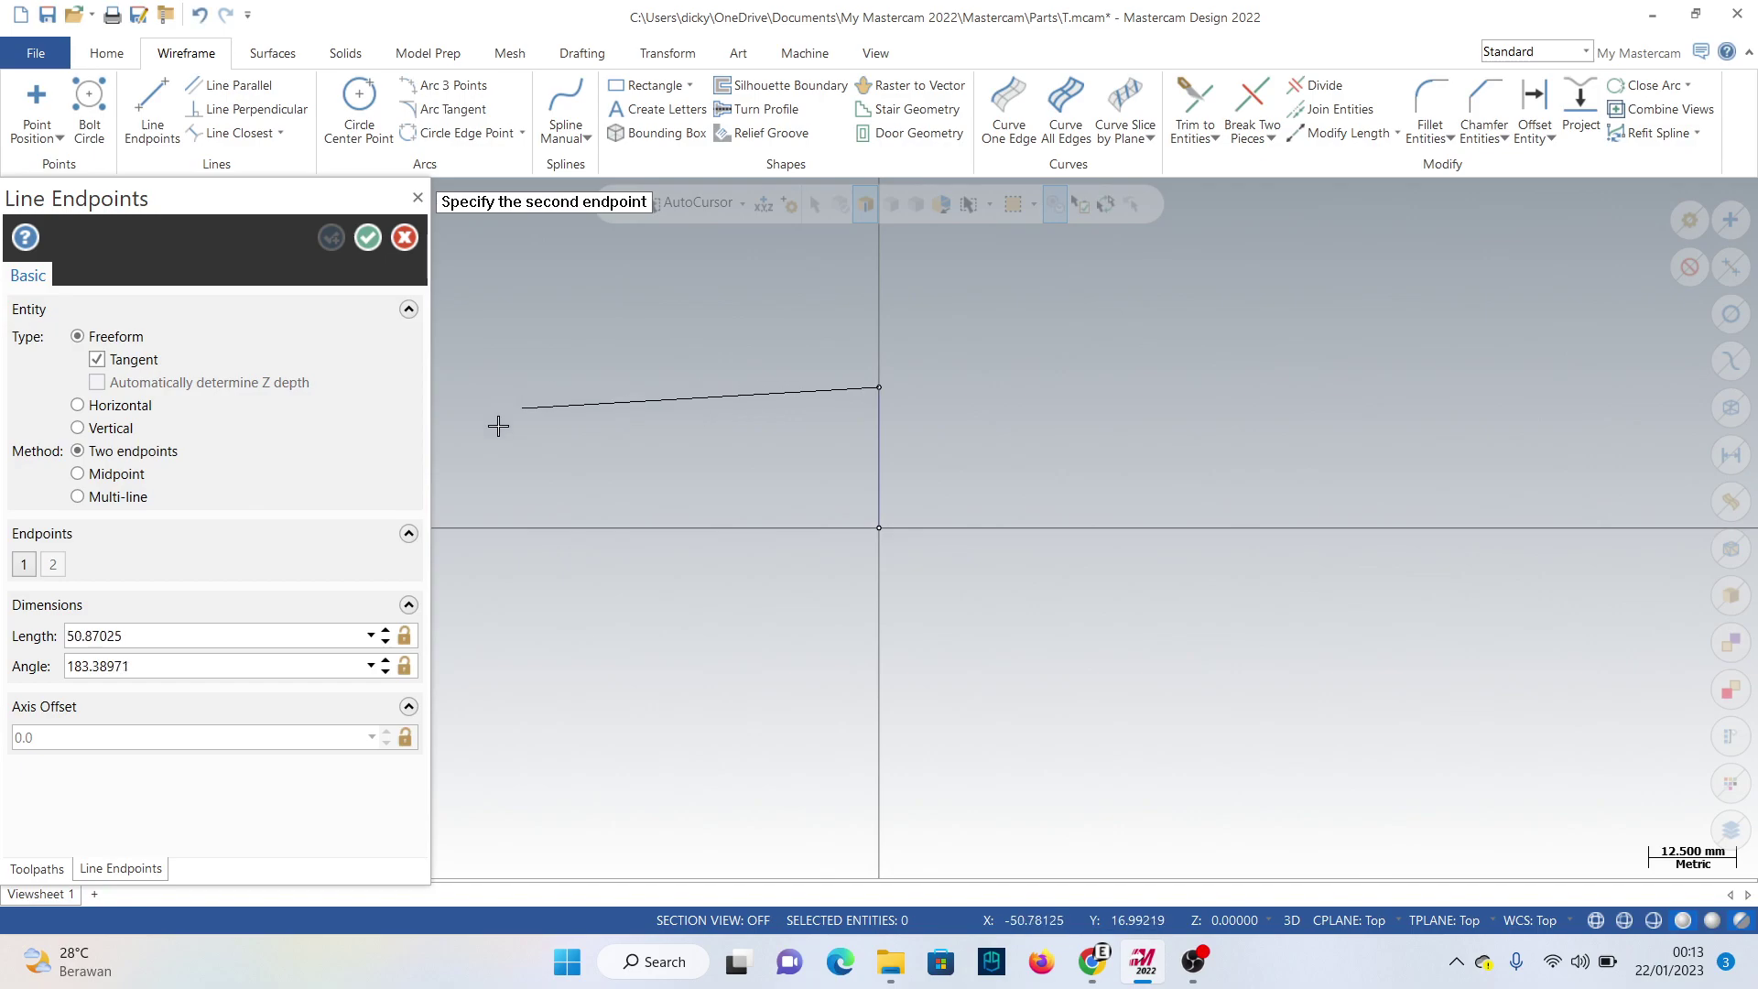
left_click_drag(205, 637, 67, 638)
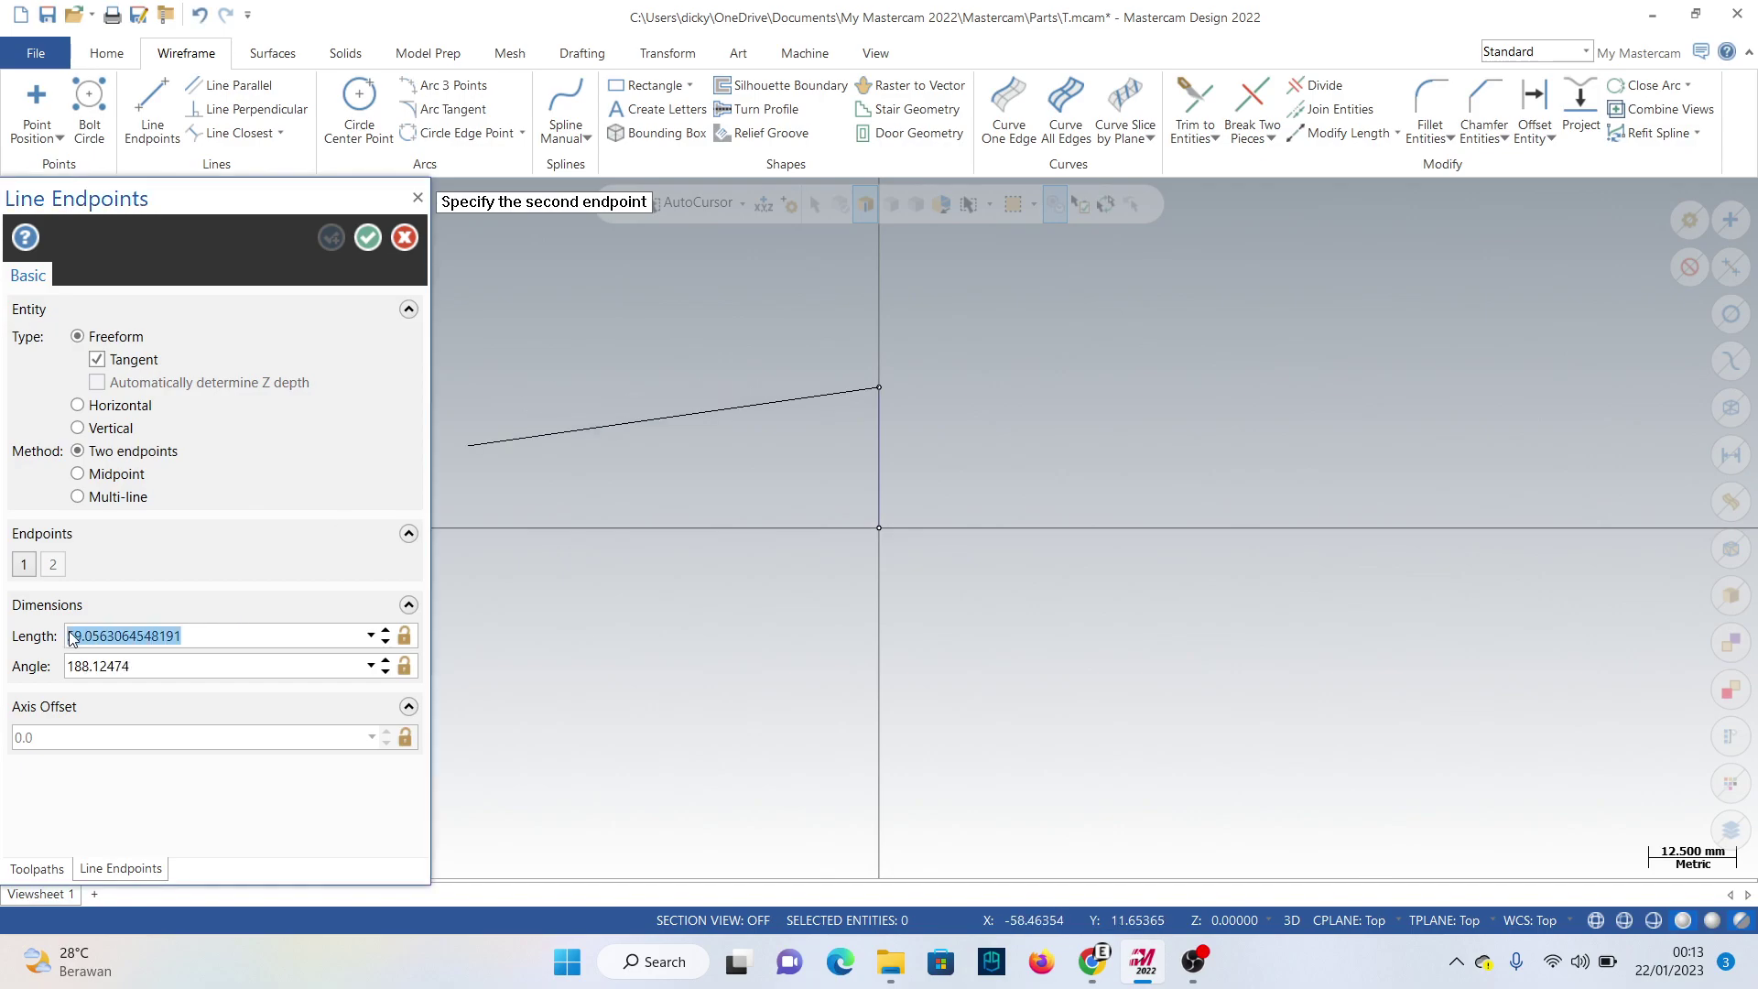
key("BackSpace")
type("40")
key("Return")
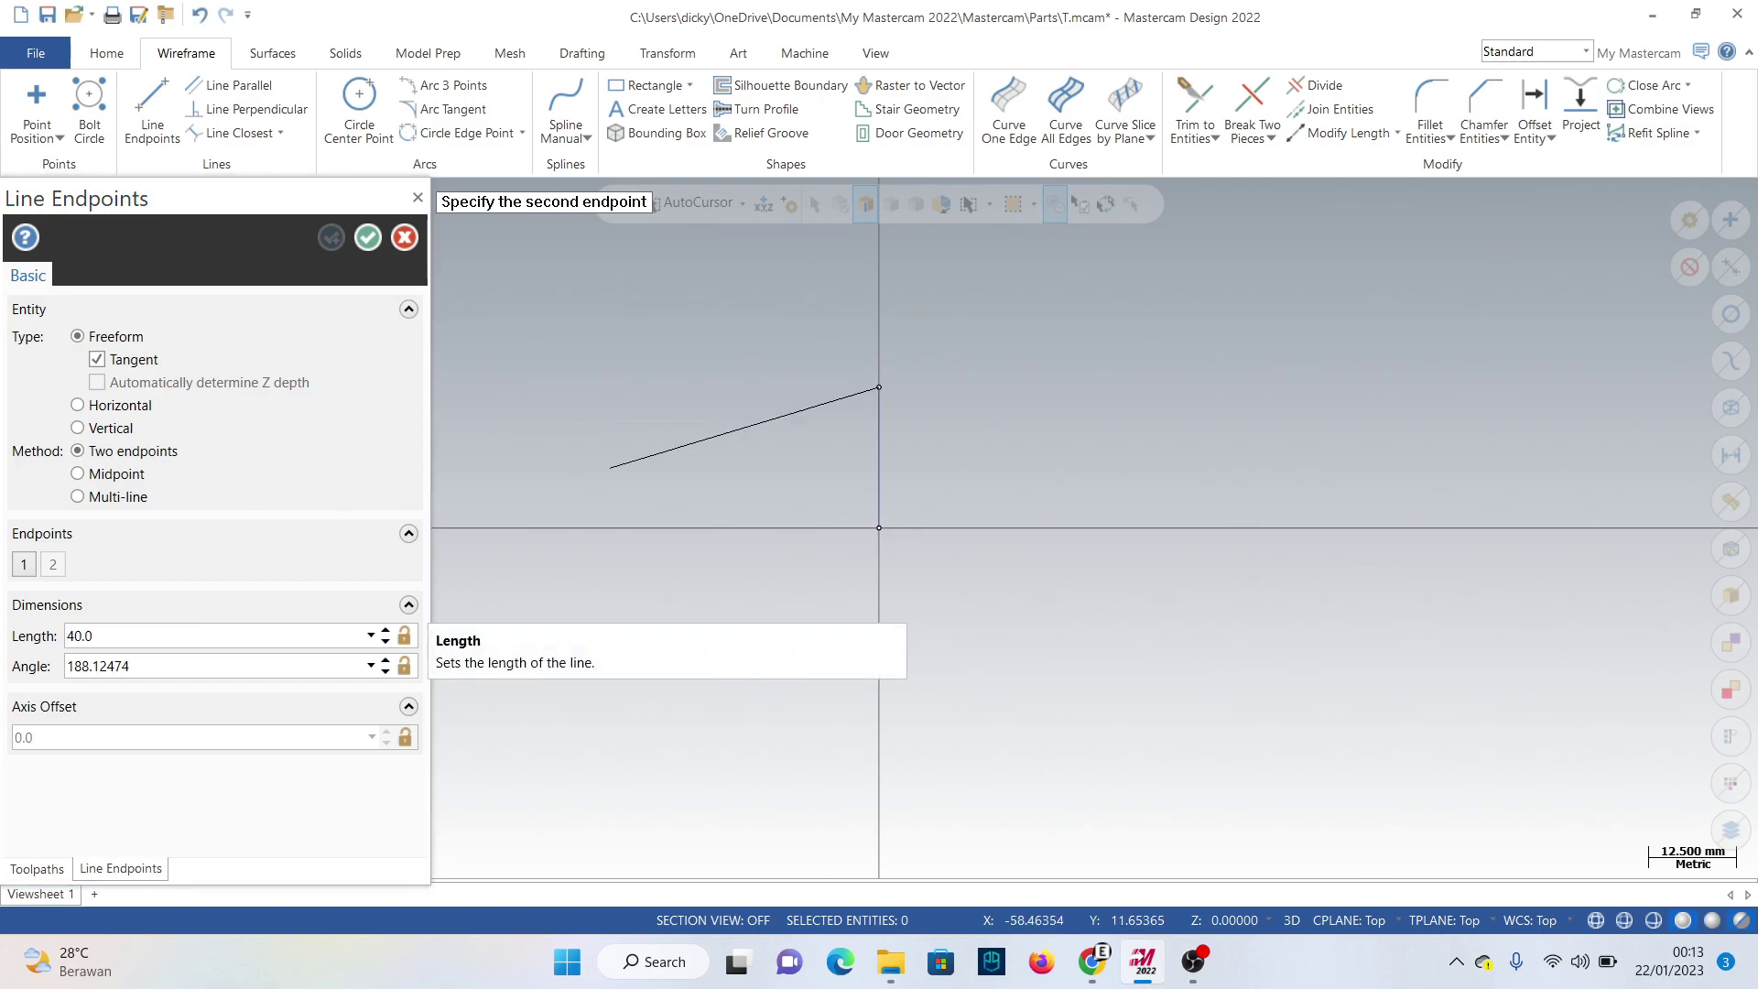
left_click(553, 386)
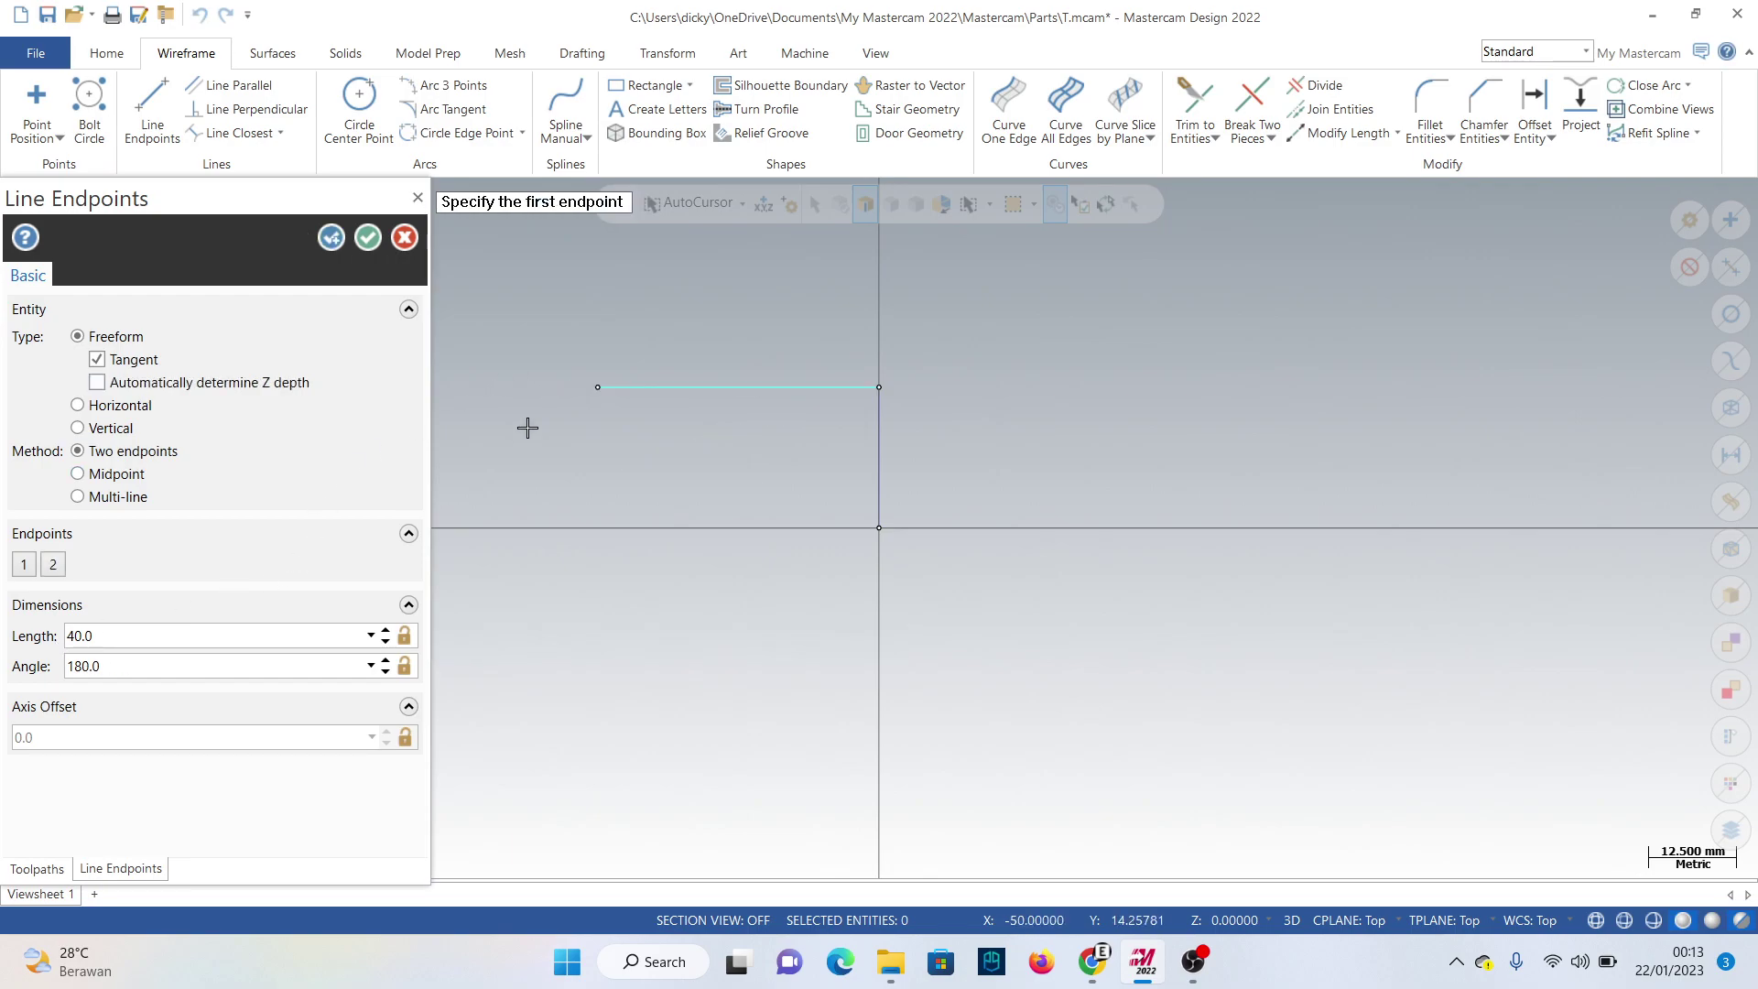
Assign the Lathe Default MM machine and expand Machine Group-1 Properties.
left_click(793, 53)
left_click(75, 132)
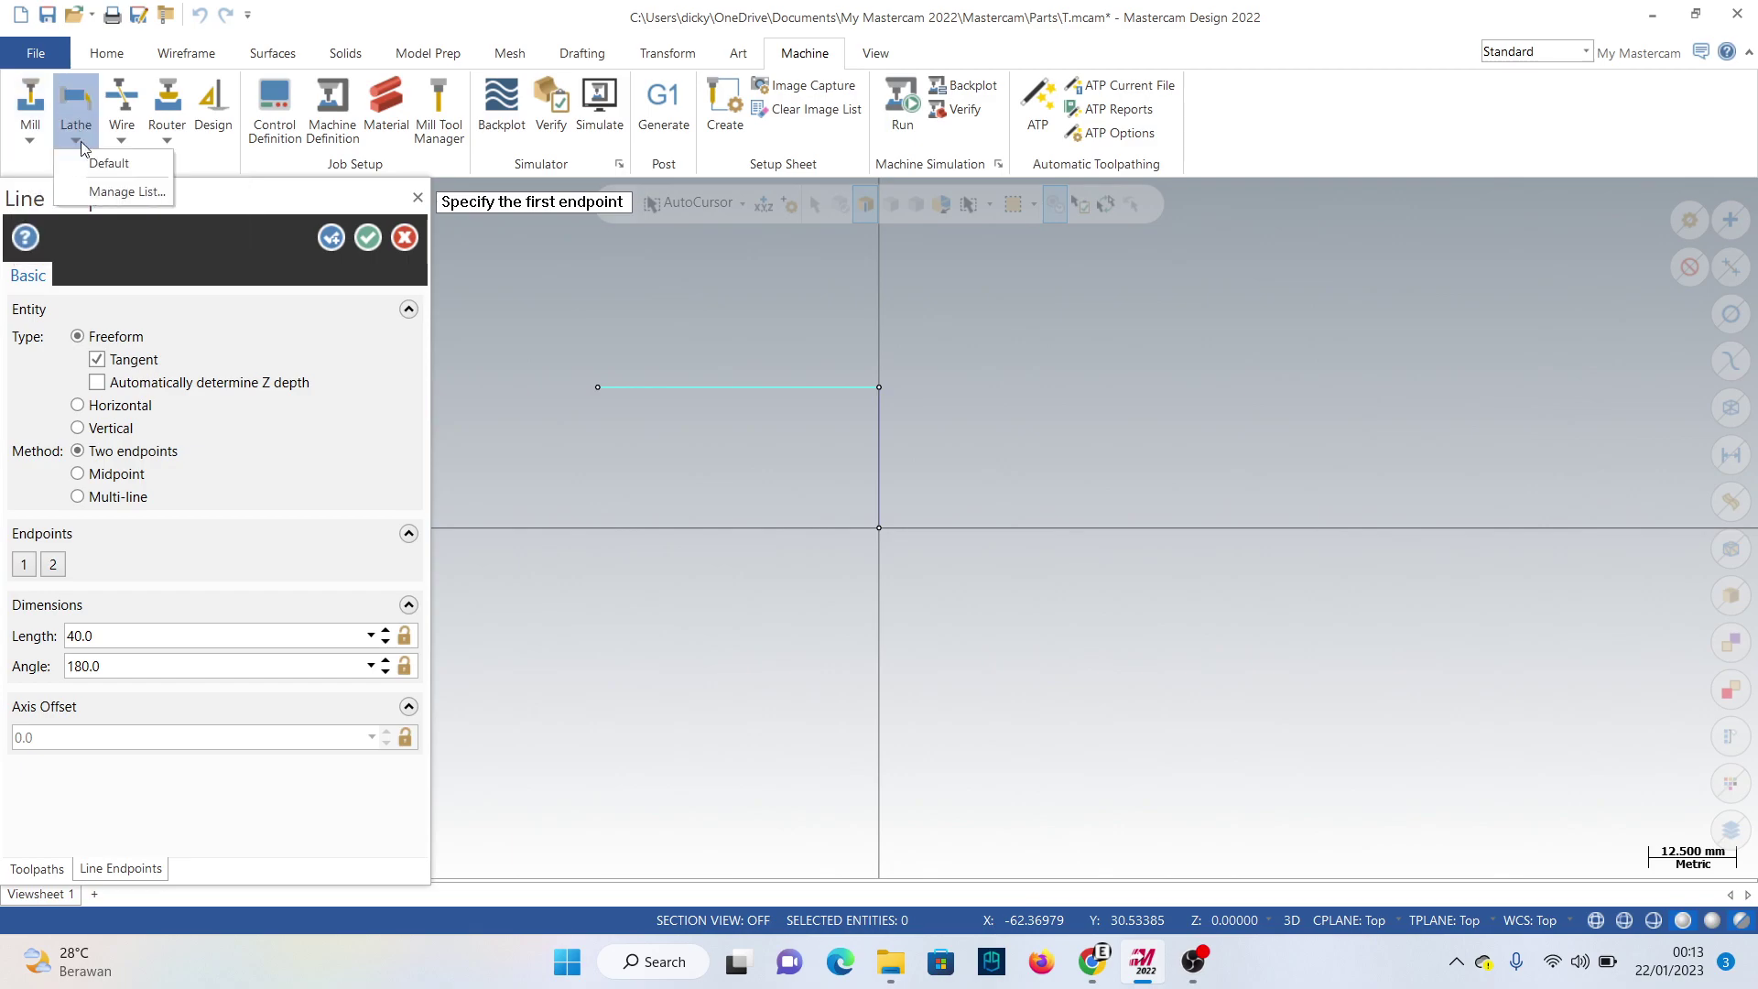
left_click(96, 160)
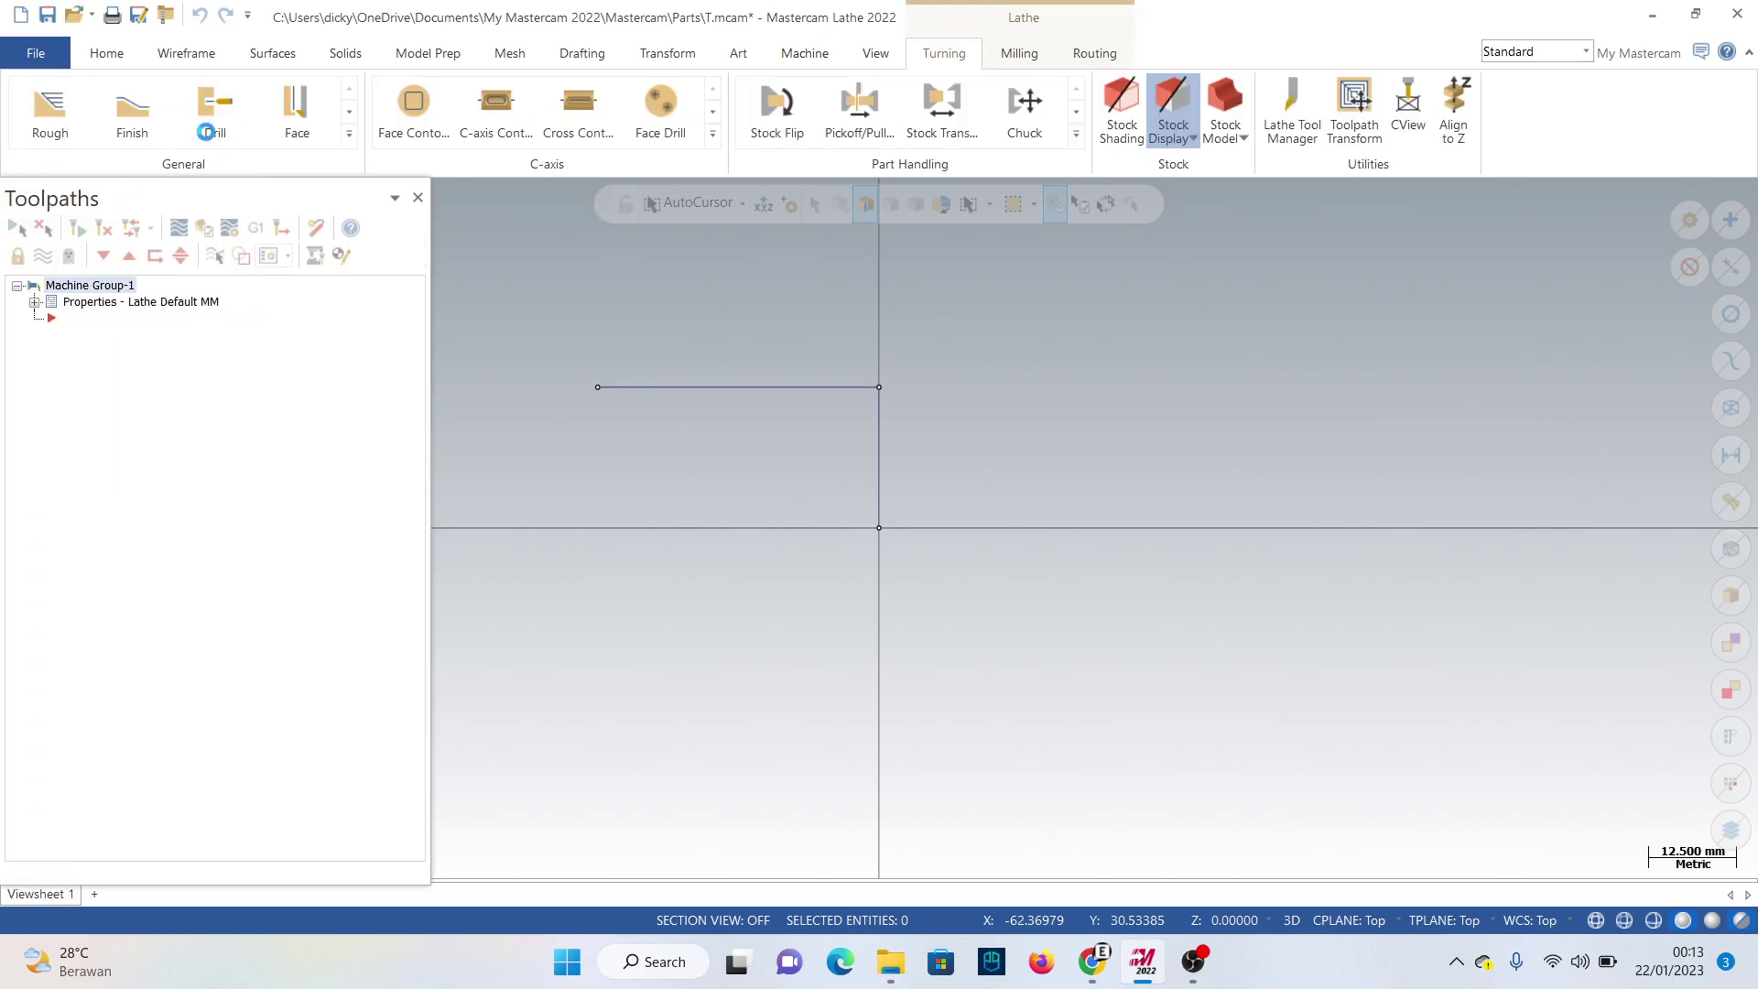
double_click(114, 302)
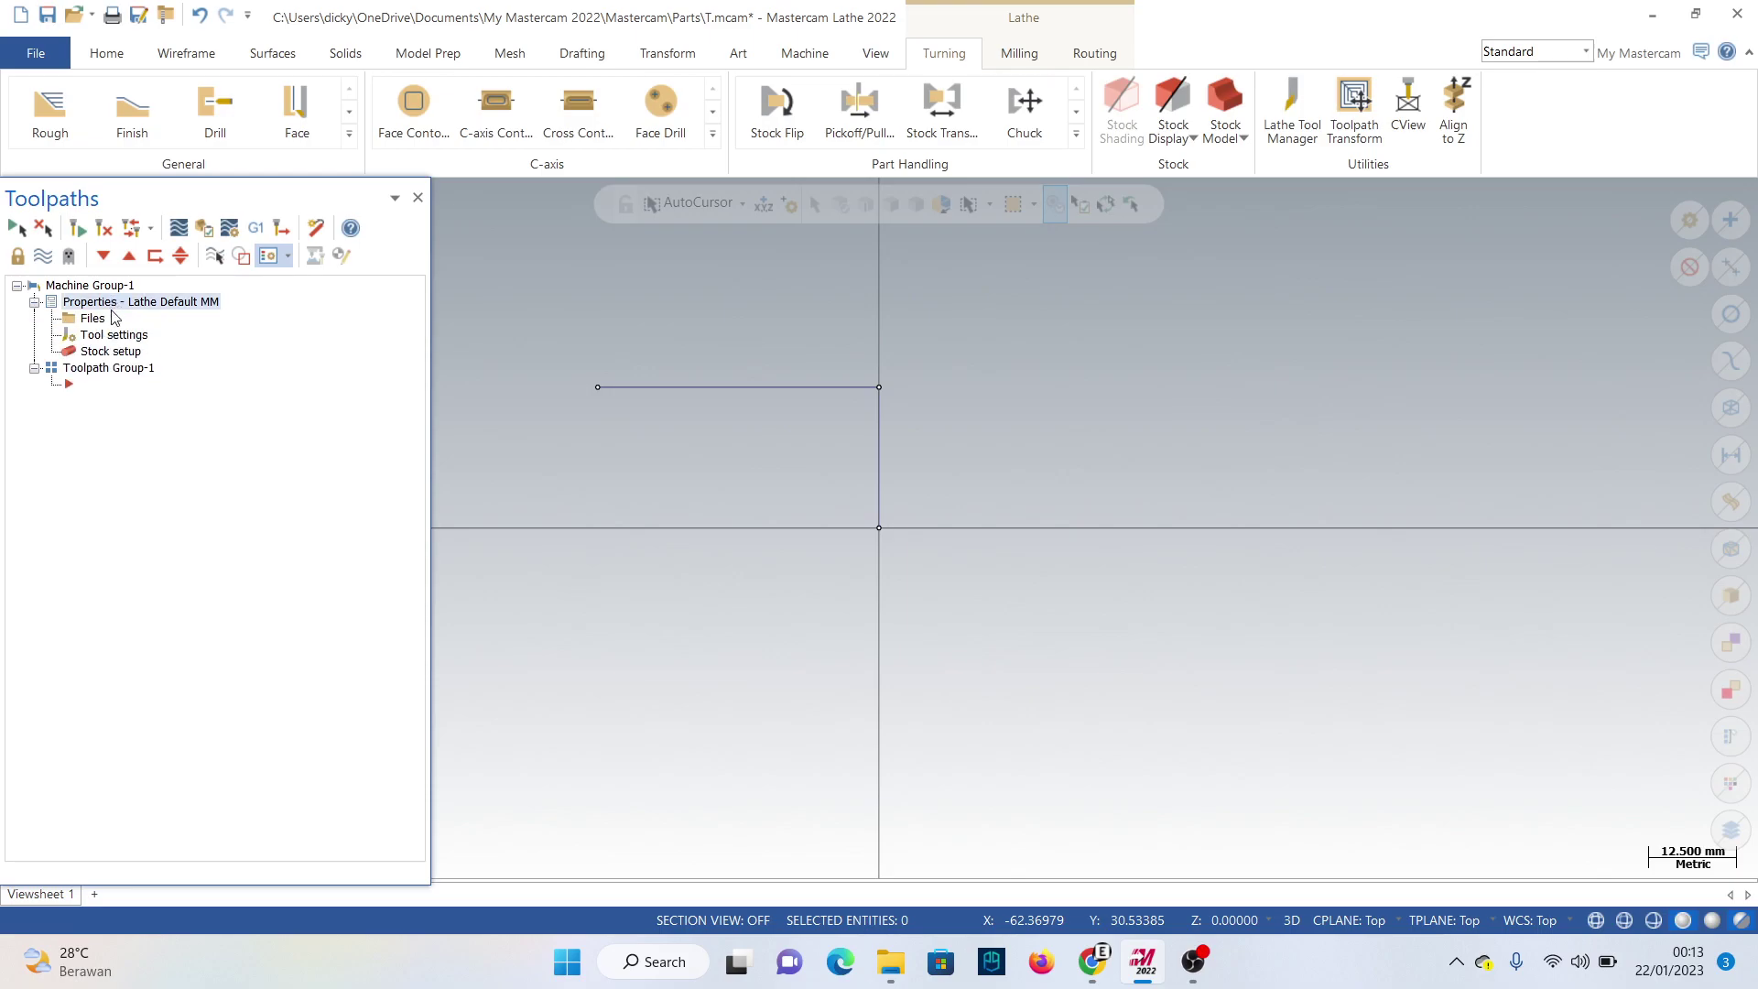
Define the left-spindle cylinder stock with 50 mm diameter and 50 mm length.
left_click(103, 351)
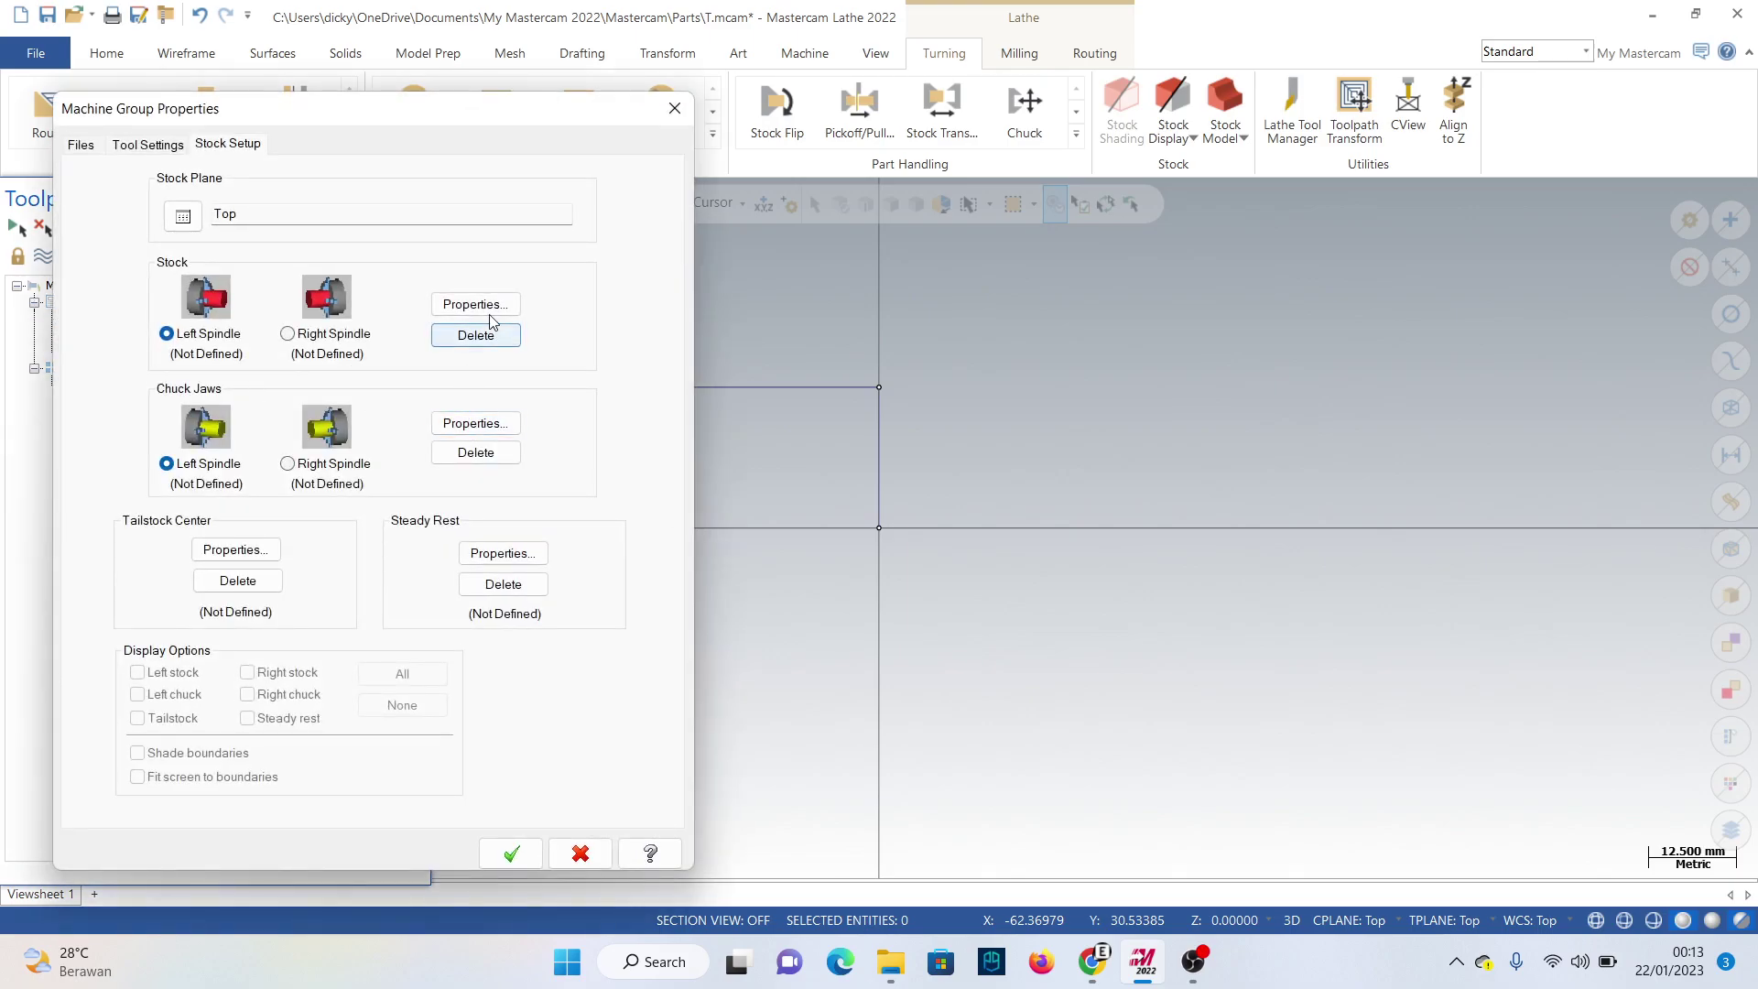
left_click(434, 348)
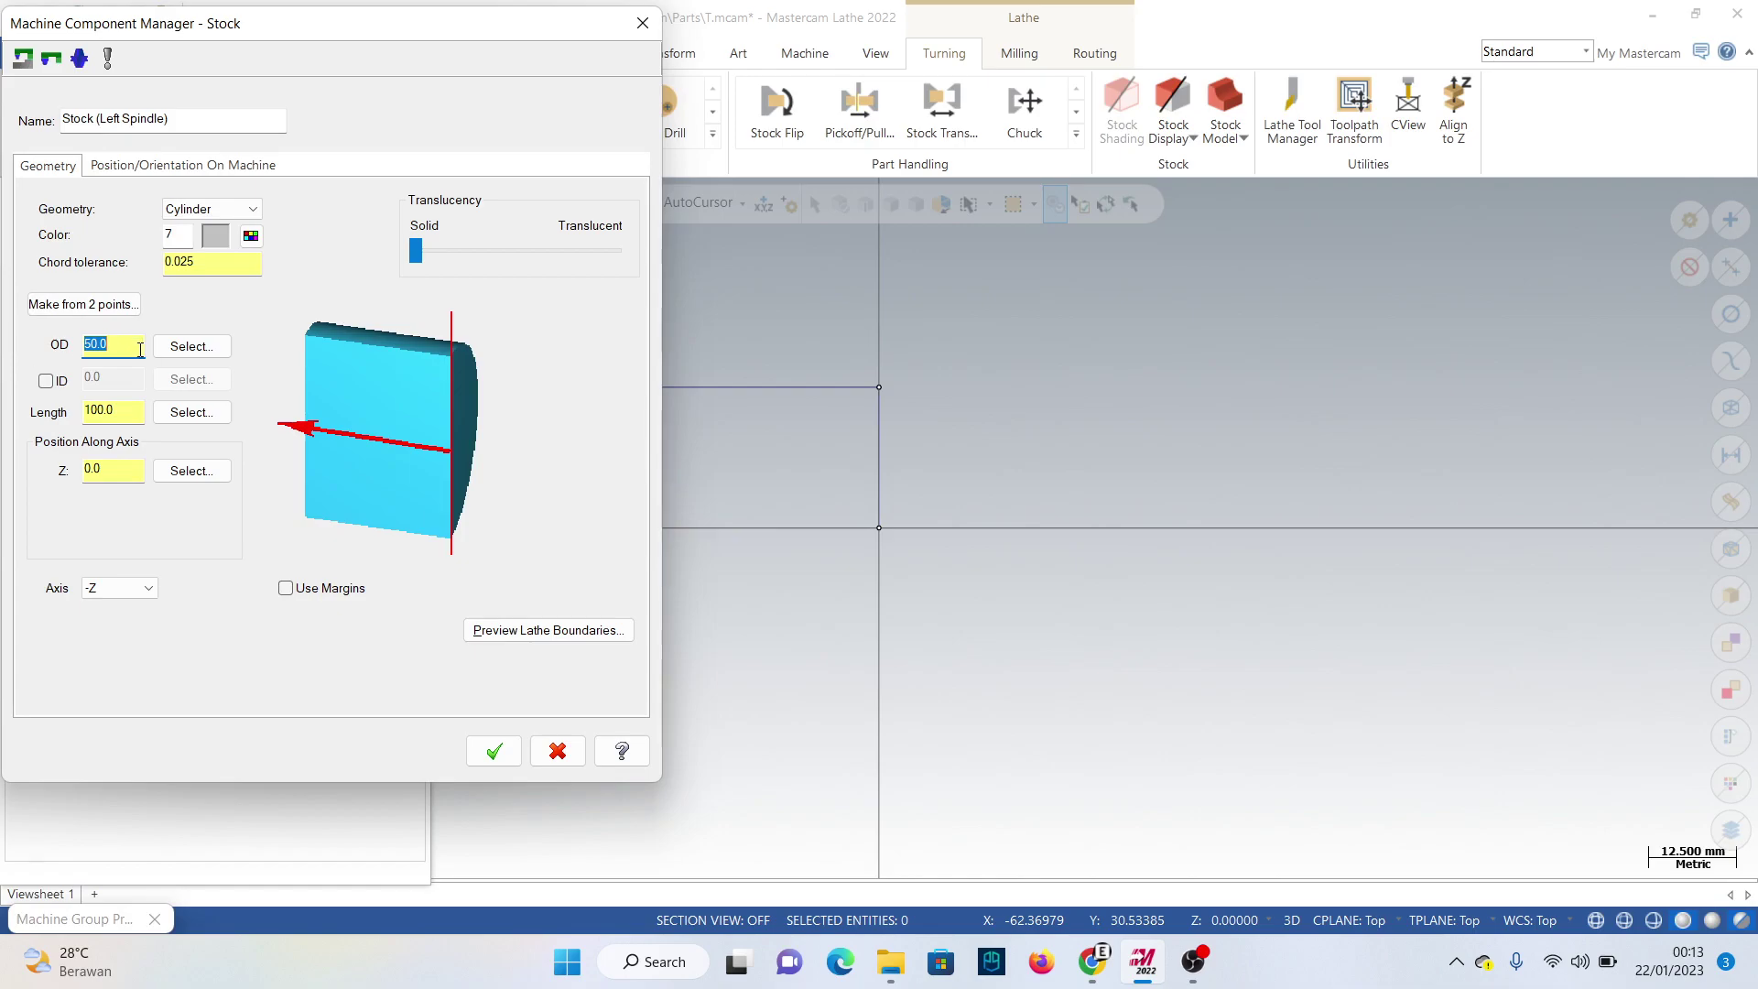
left_click_drag(120, 411, 93, 410)
key("BackSpace")
key("Return")
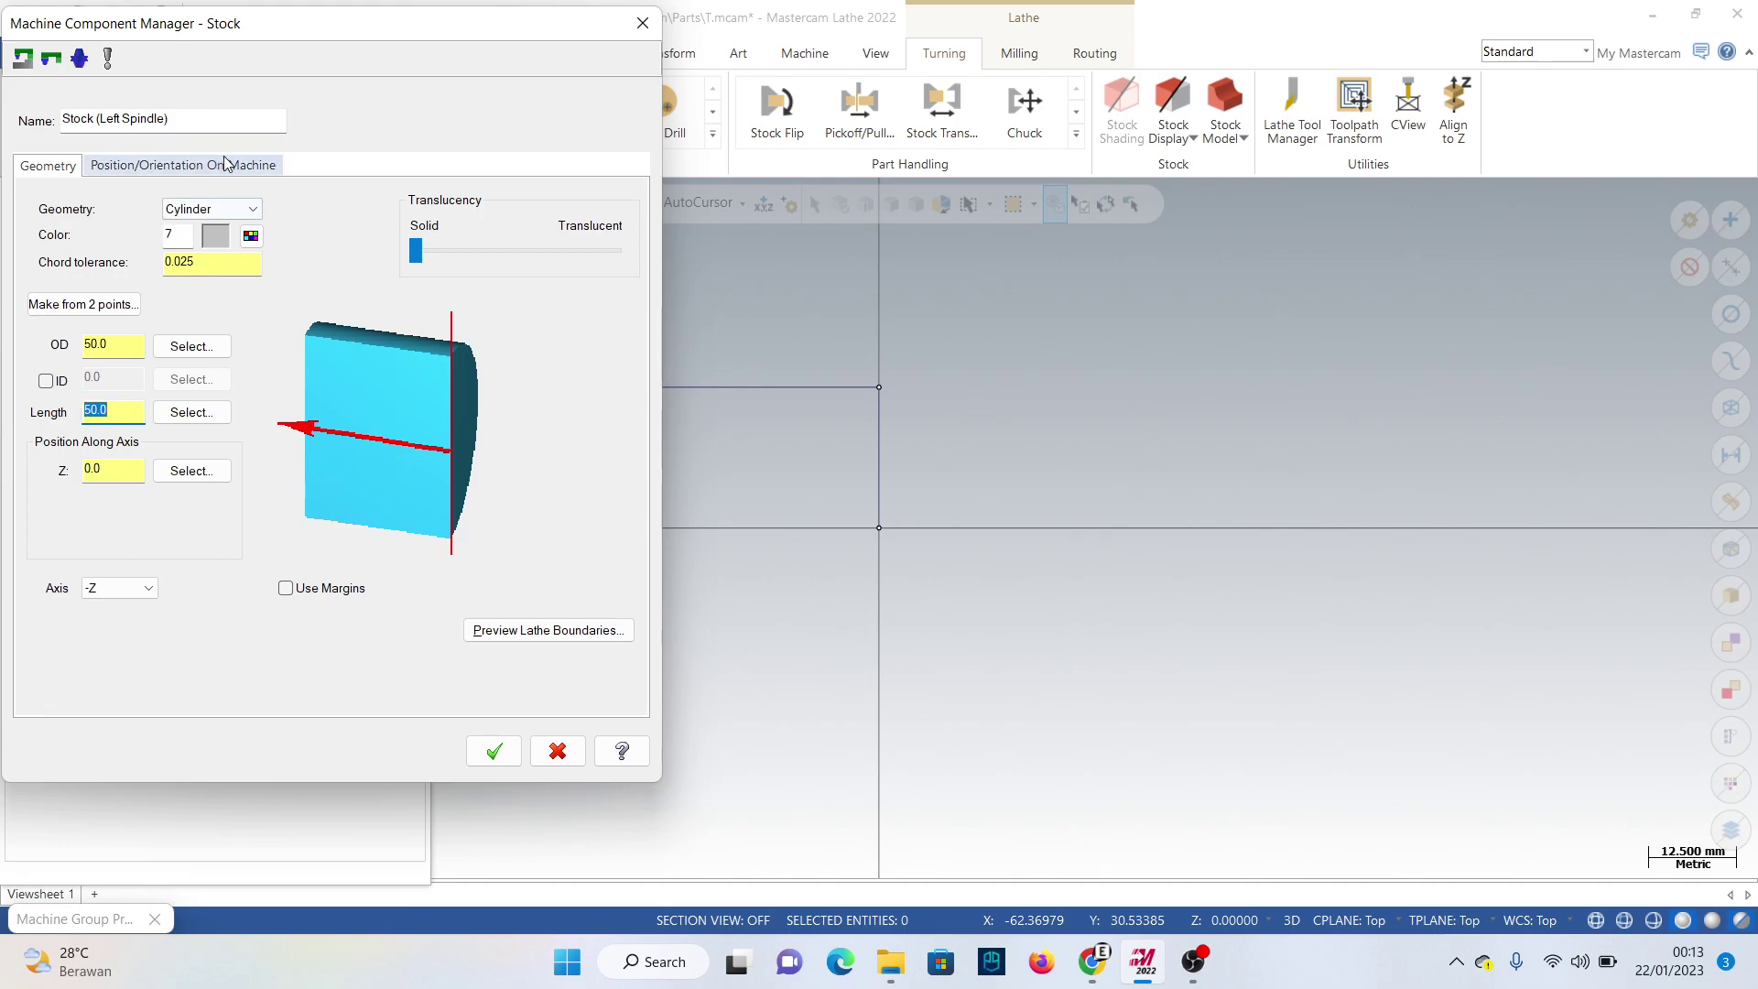
left_click(490, 749)
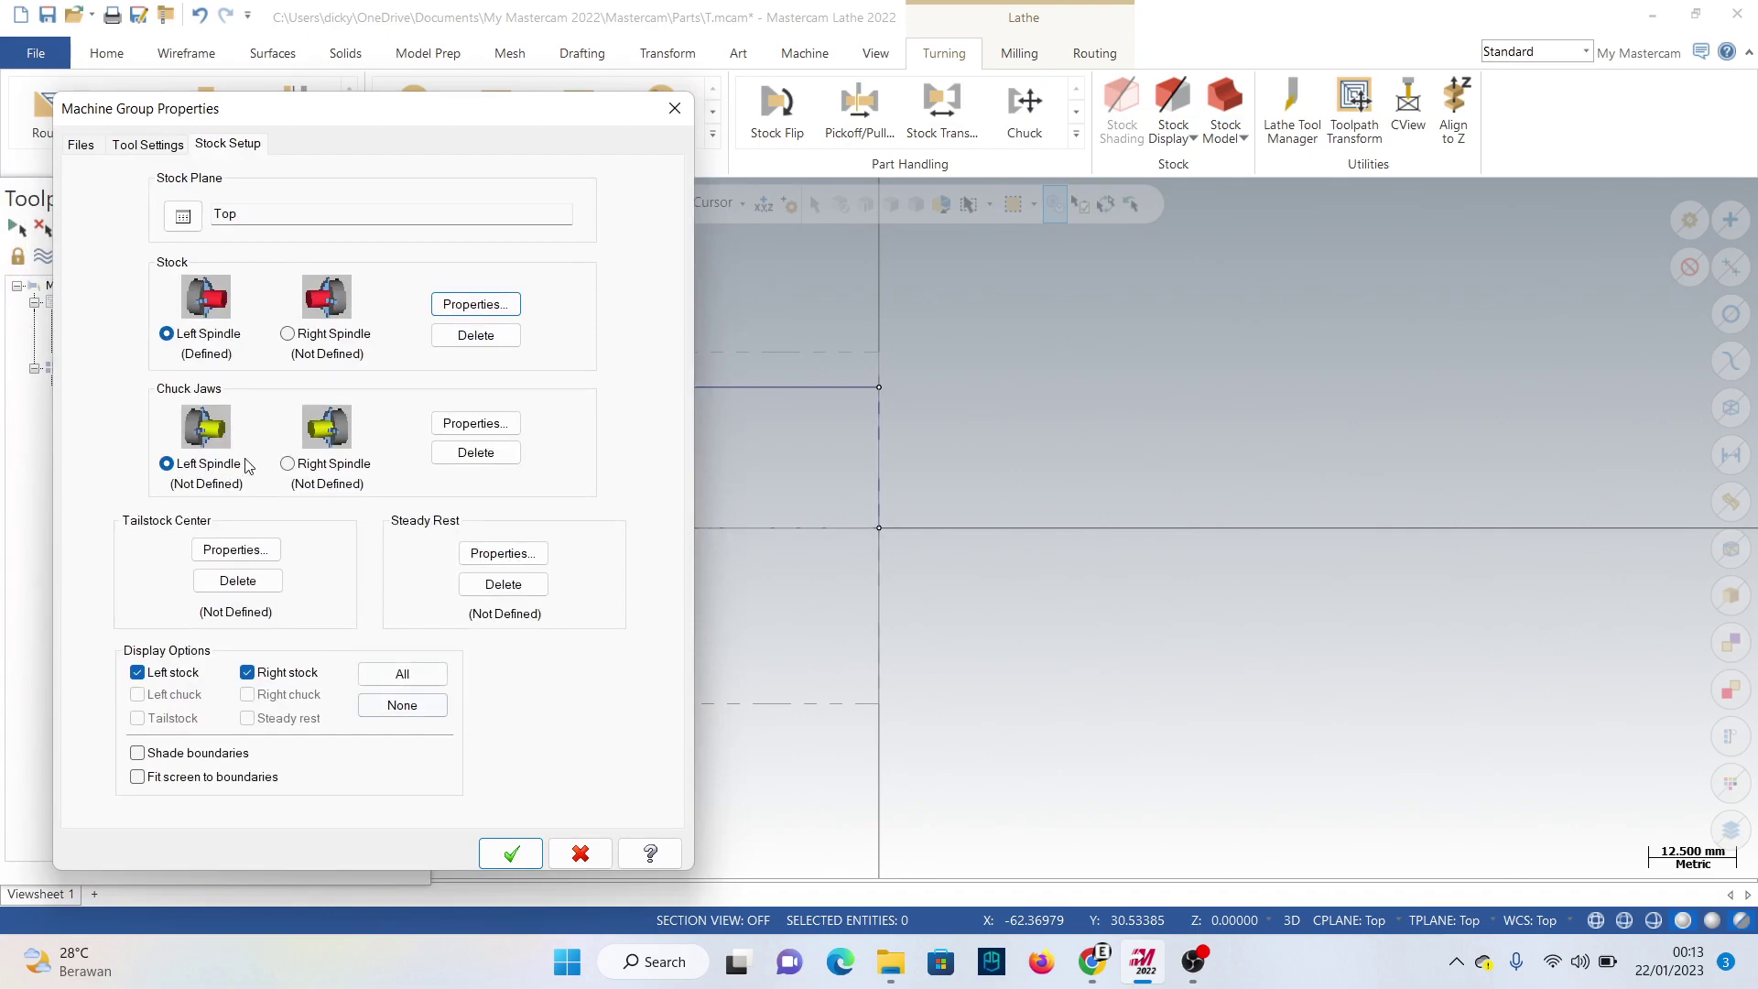
Define the left-spindle chuck jaws with default OD clamping settings.
left_click(475, 423)
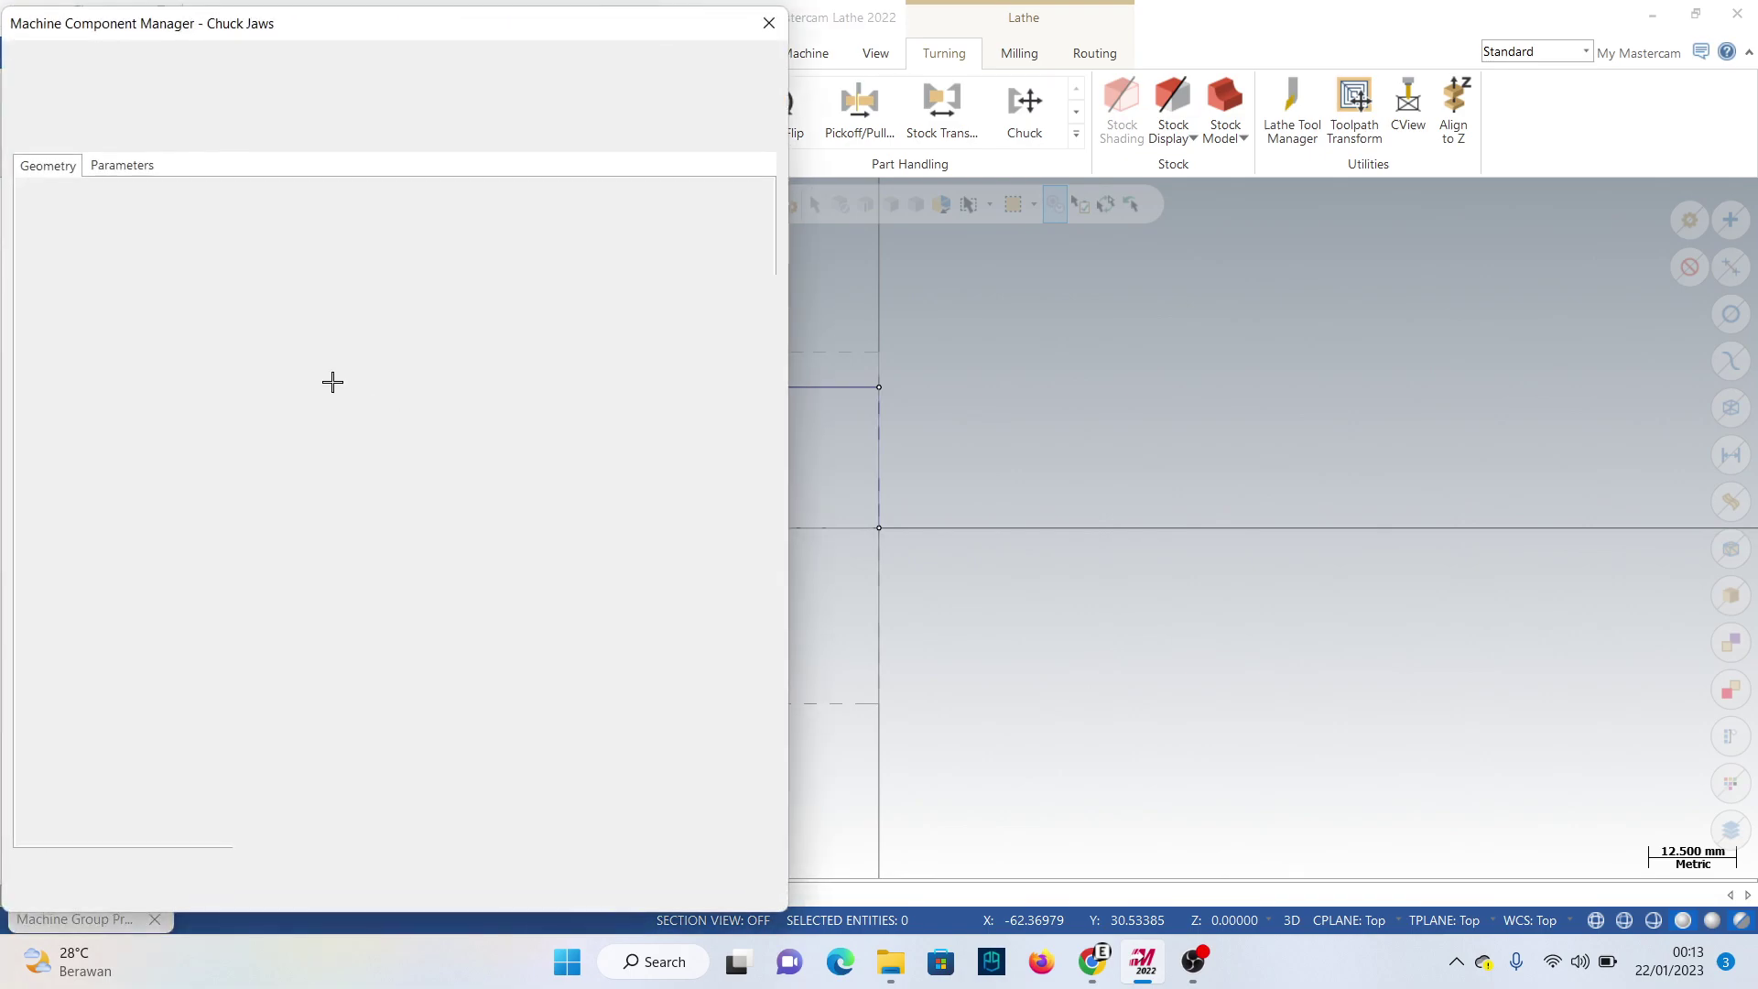
left_click(139, 165)
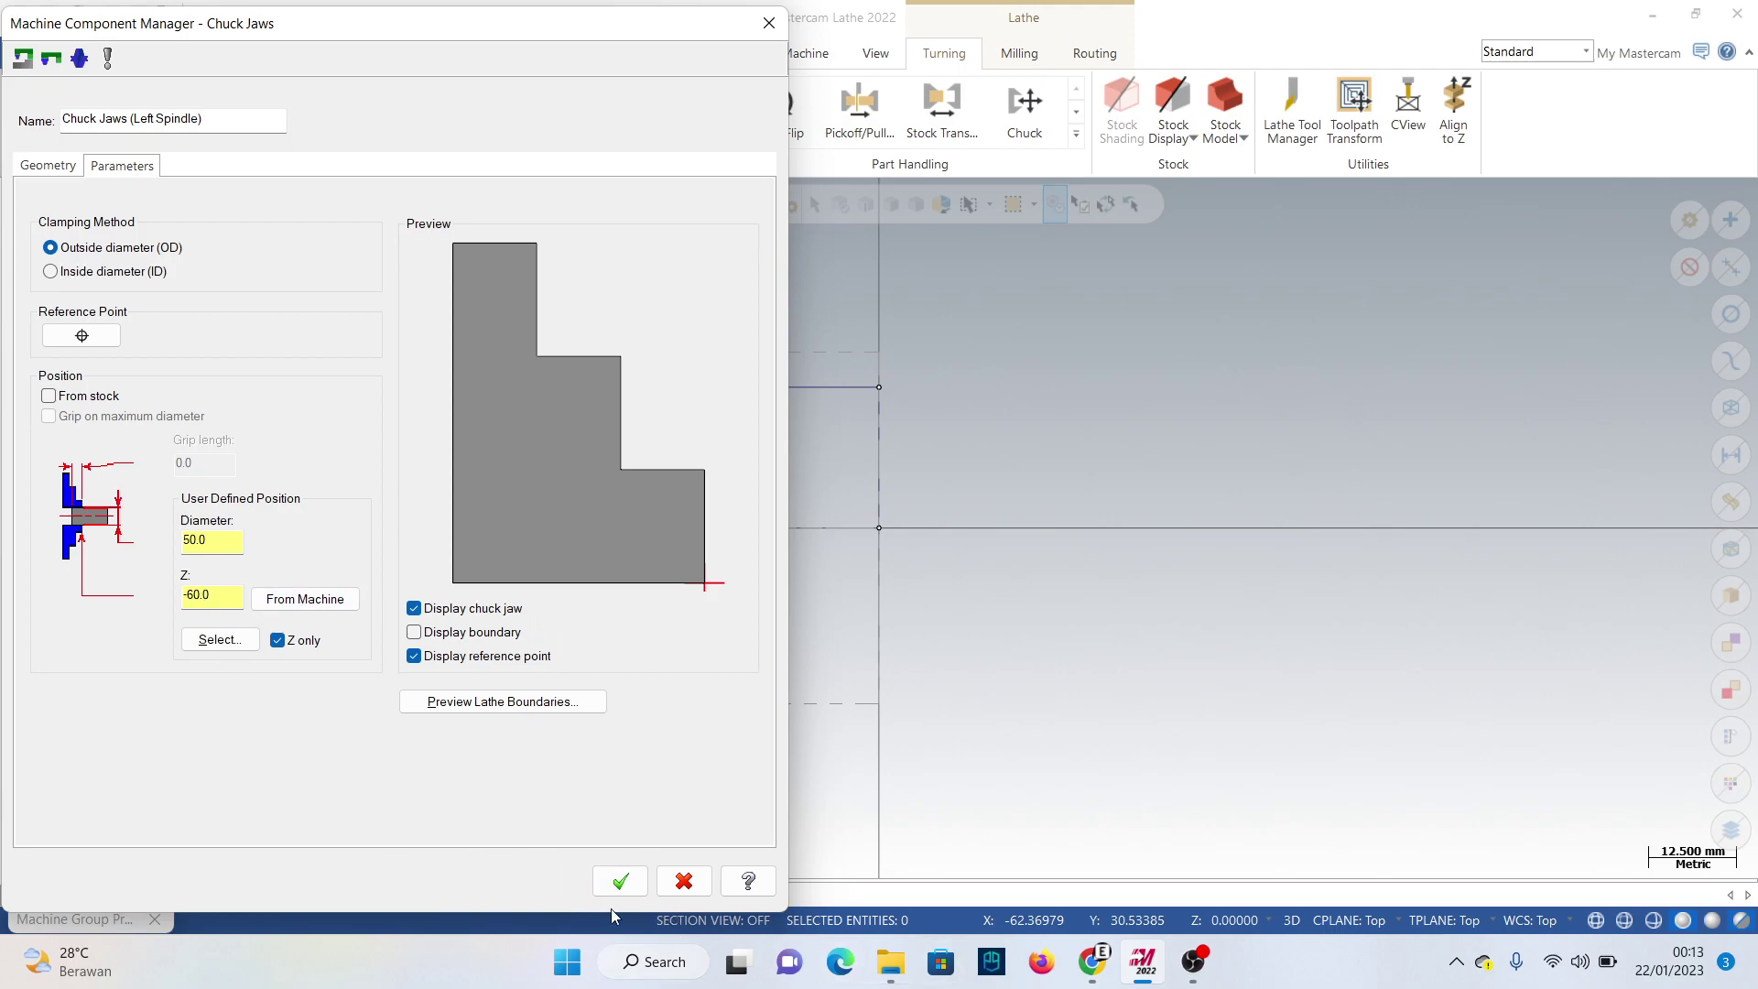
left_click(629, 884)
left_click(509, 854)
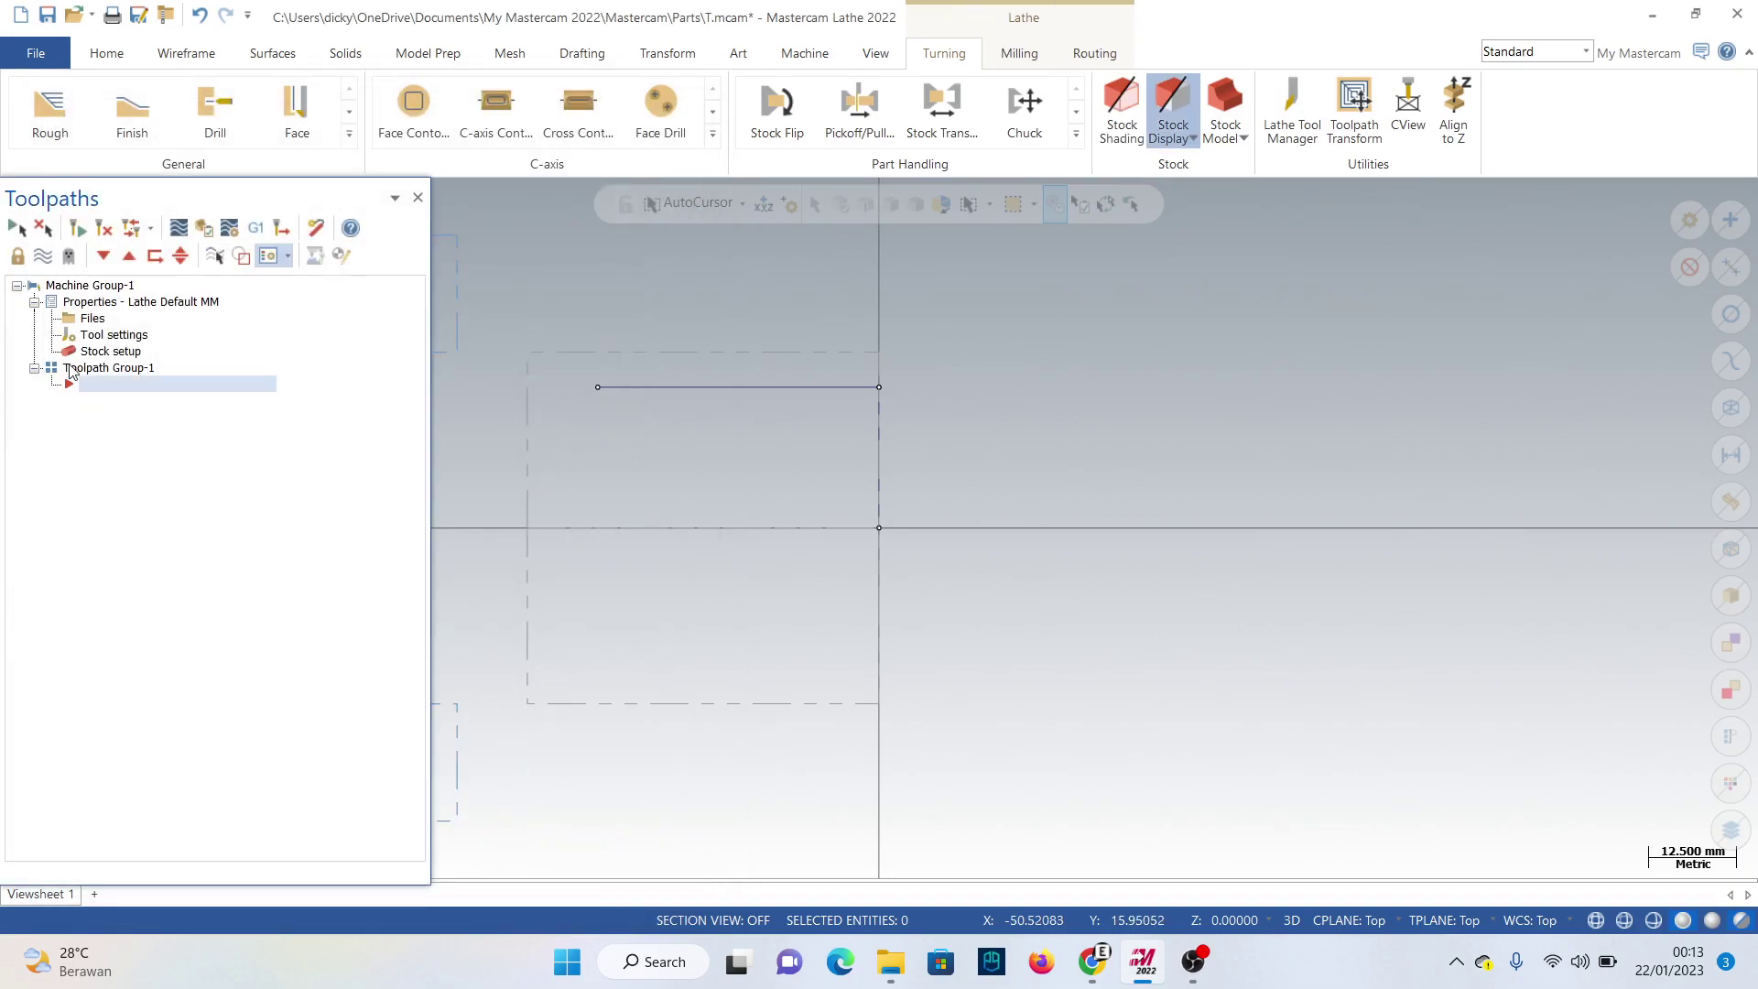
Reopen the chuck jaw parameters and change the jaw Z position from -60.0 to -50.0.
double_click(109, 355)
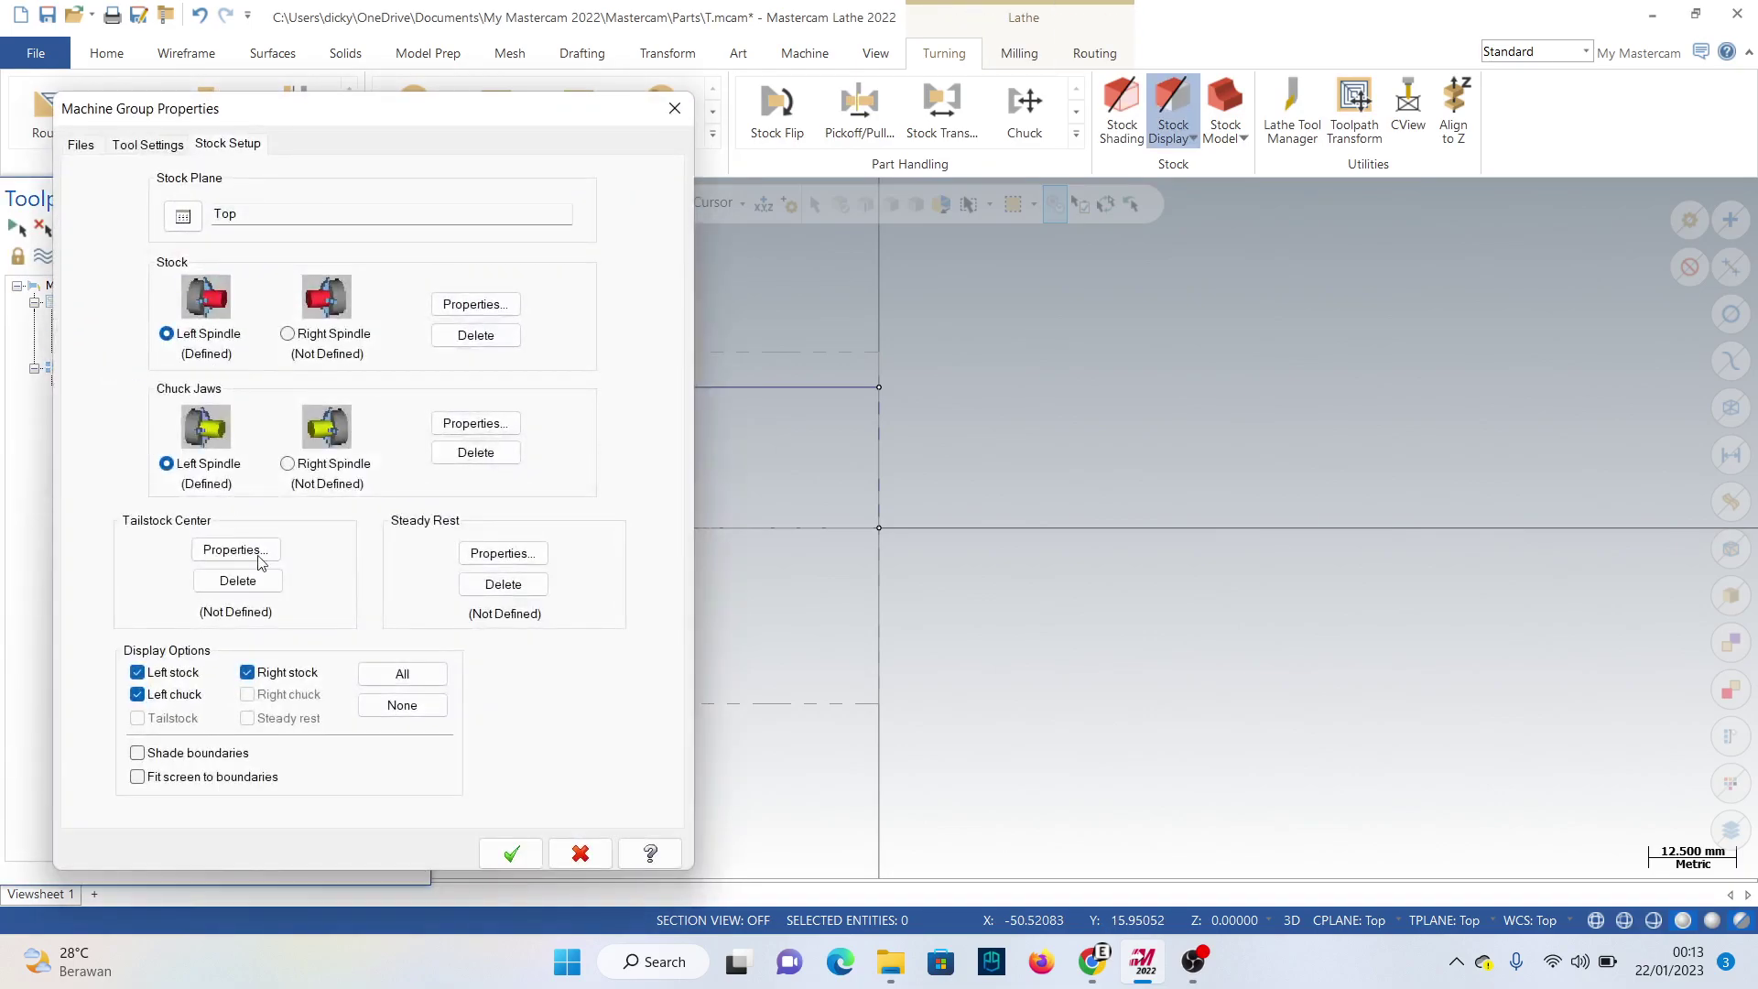
left_click(502, 431)
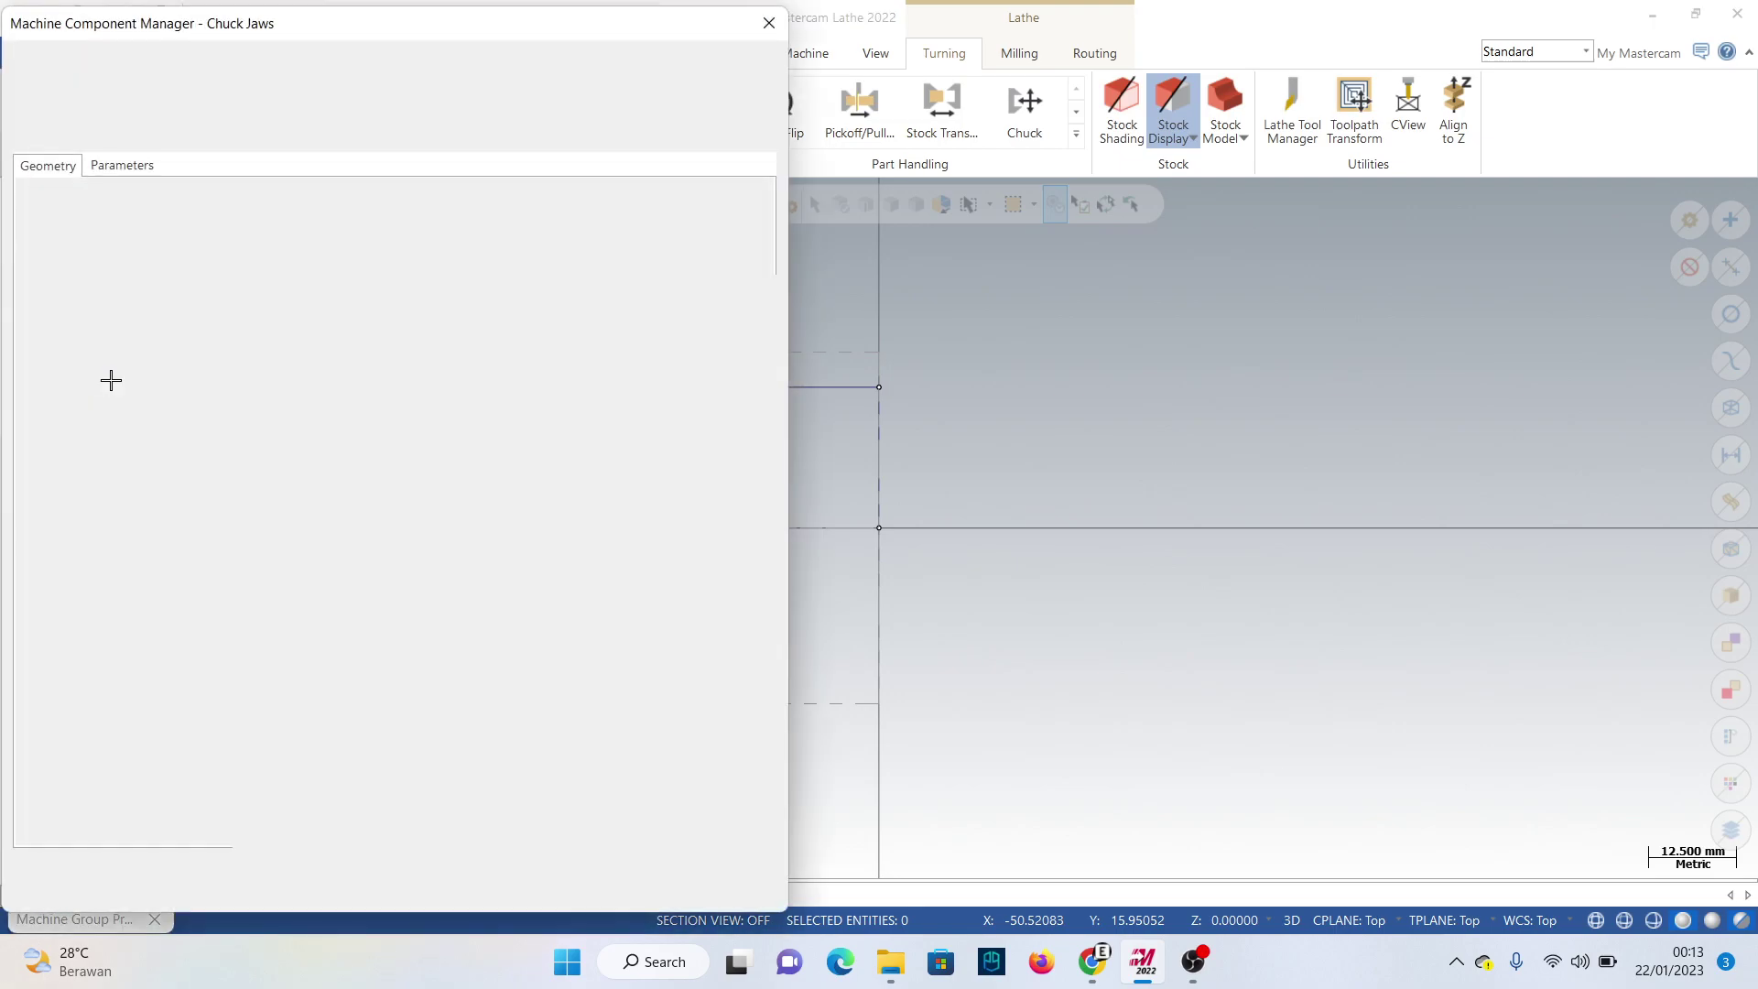
left_click(145, 169)
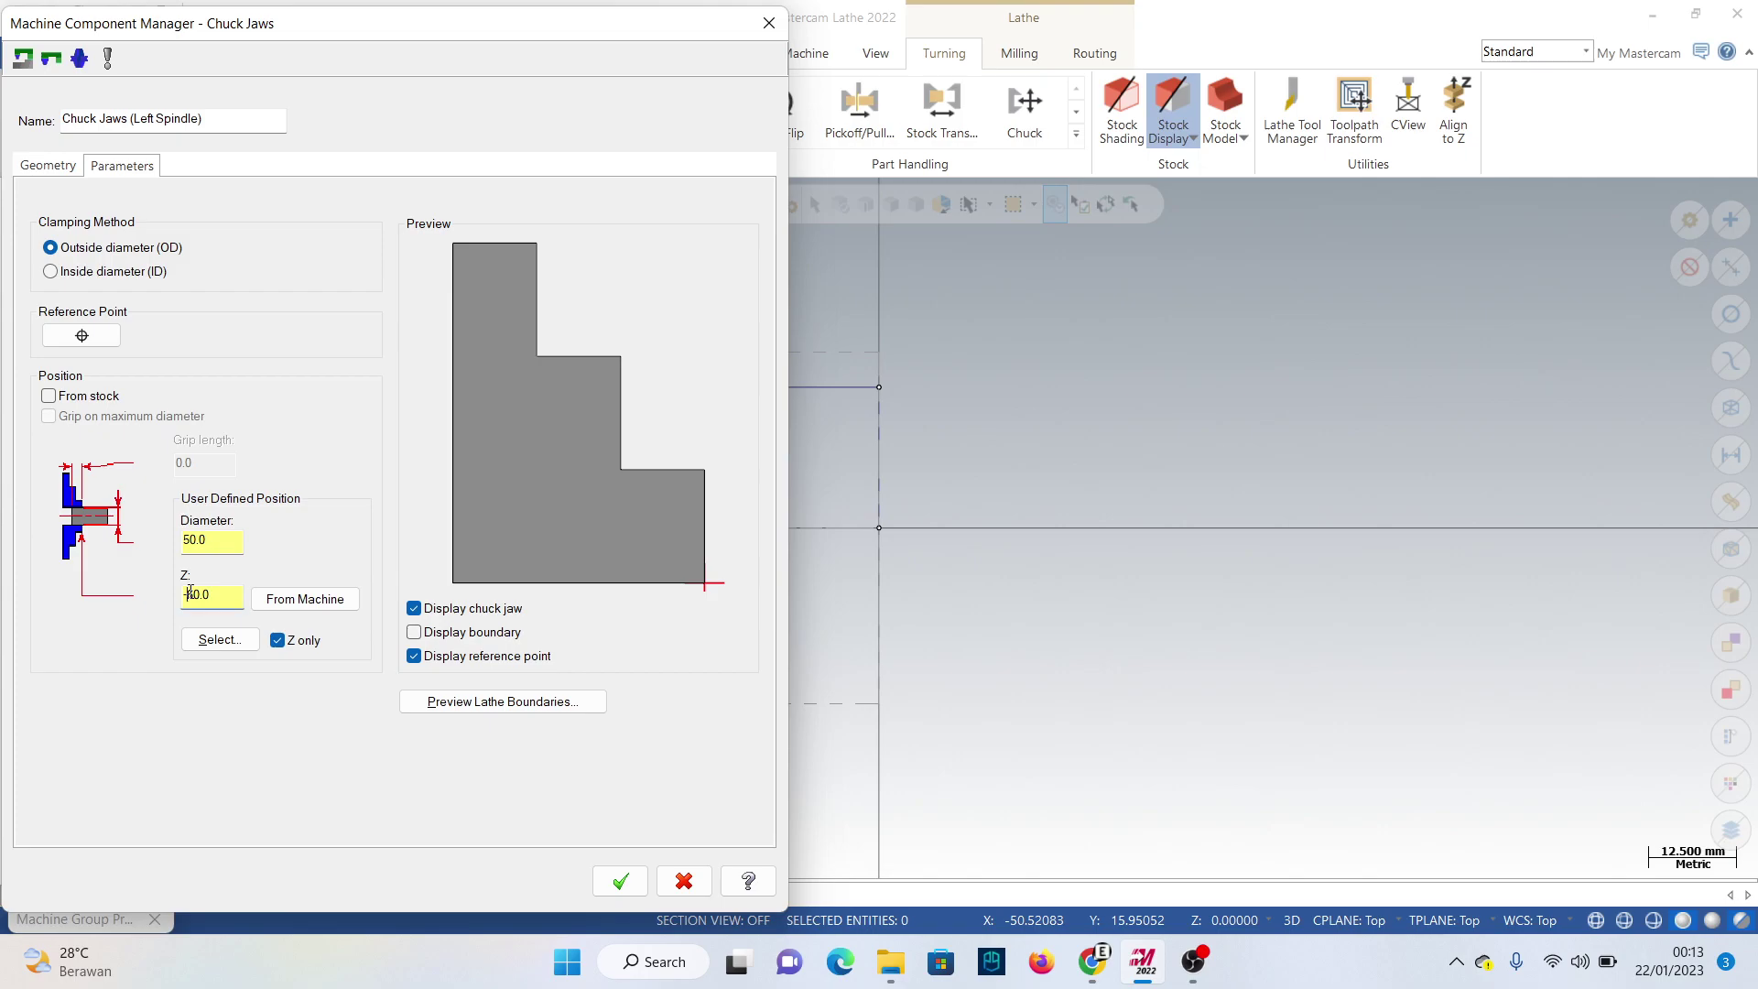
left_click(189, 595)
key("Delete")
type("5")
left_click(638, 890)
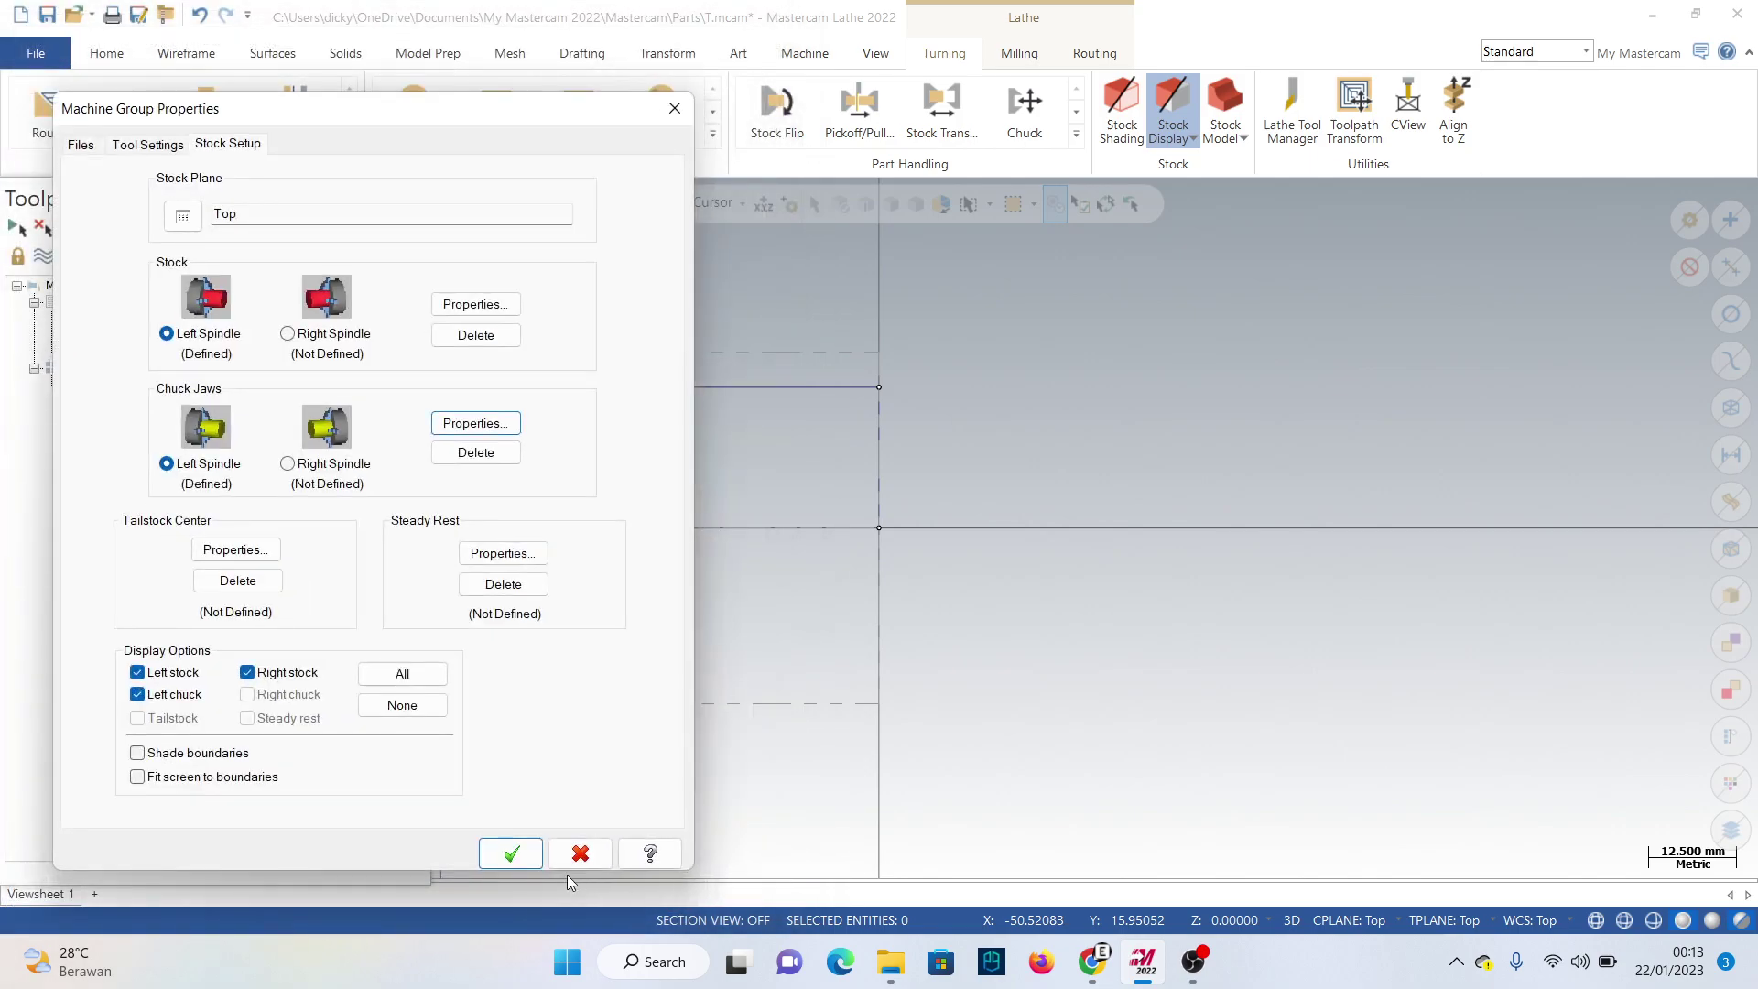
left_click(506, 852)
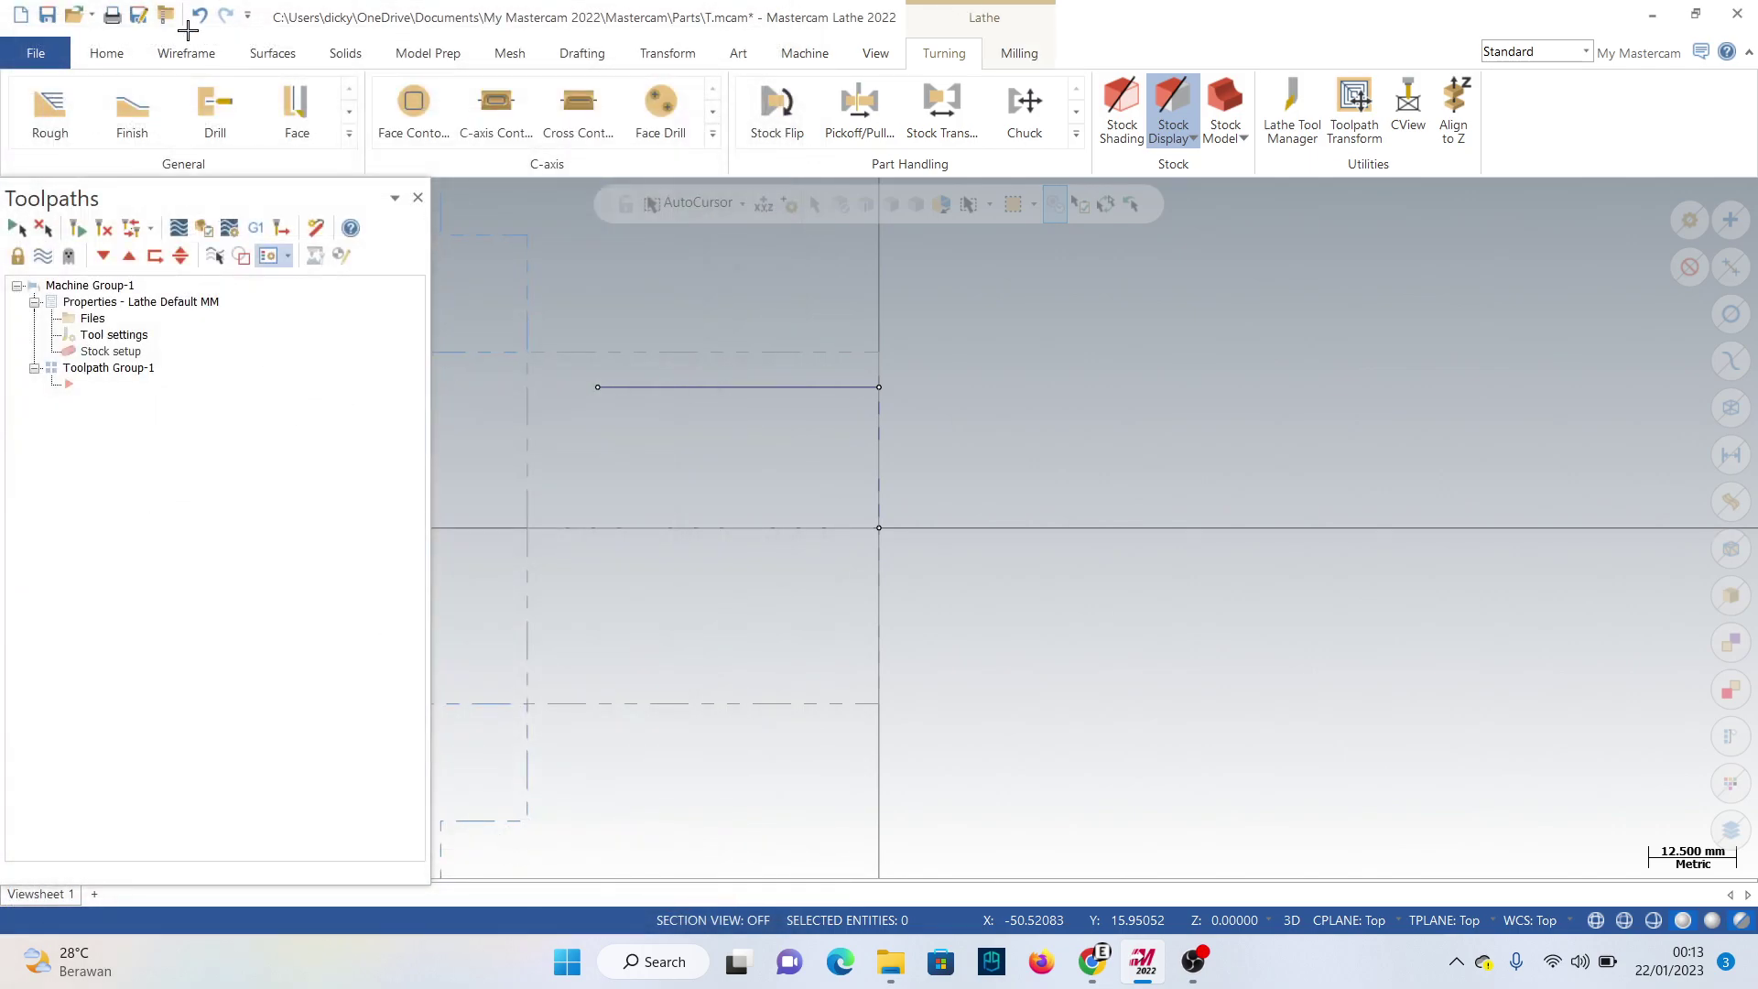
Create a Lathe Drill toolpath with the T126126 20 Dia. drill to depth -20.0.
left_click(214, 119)
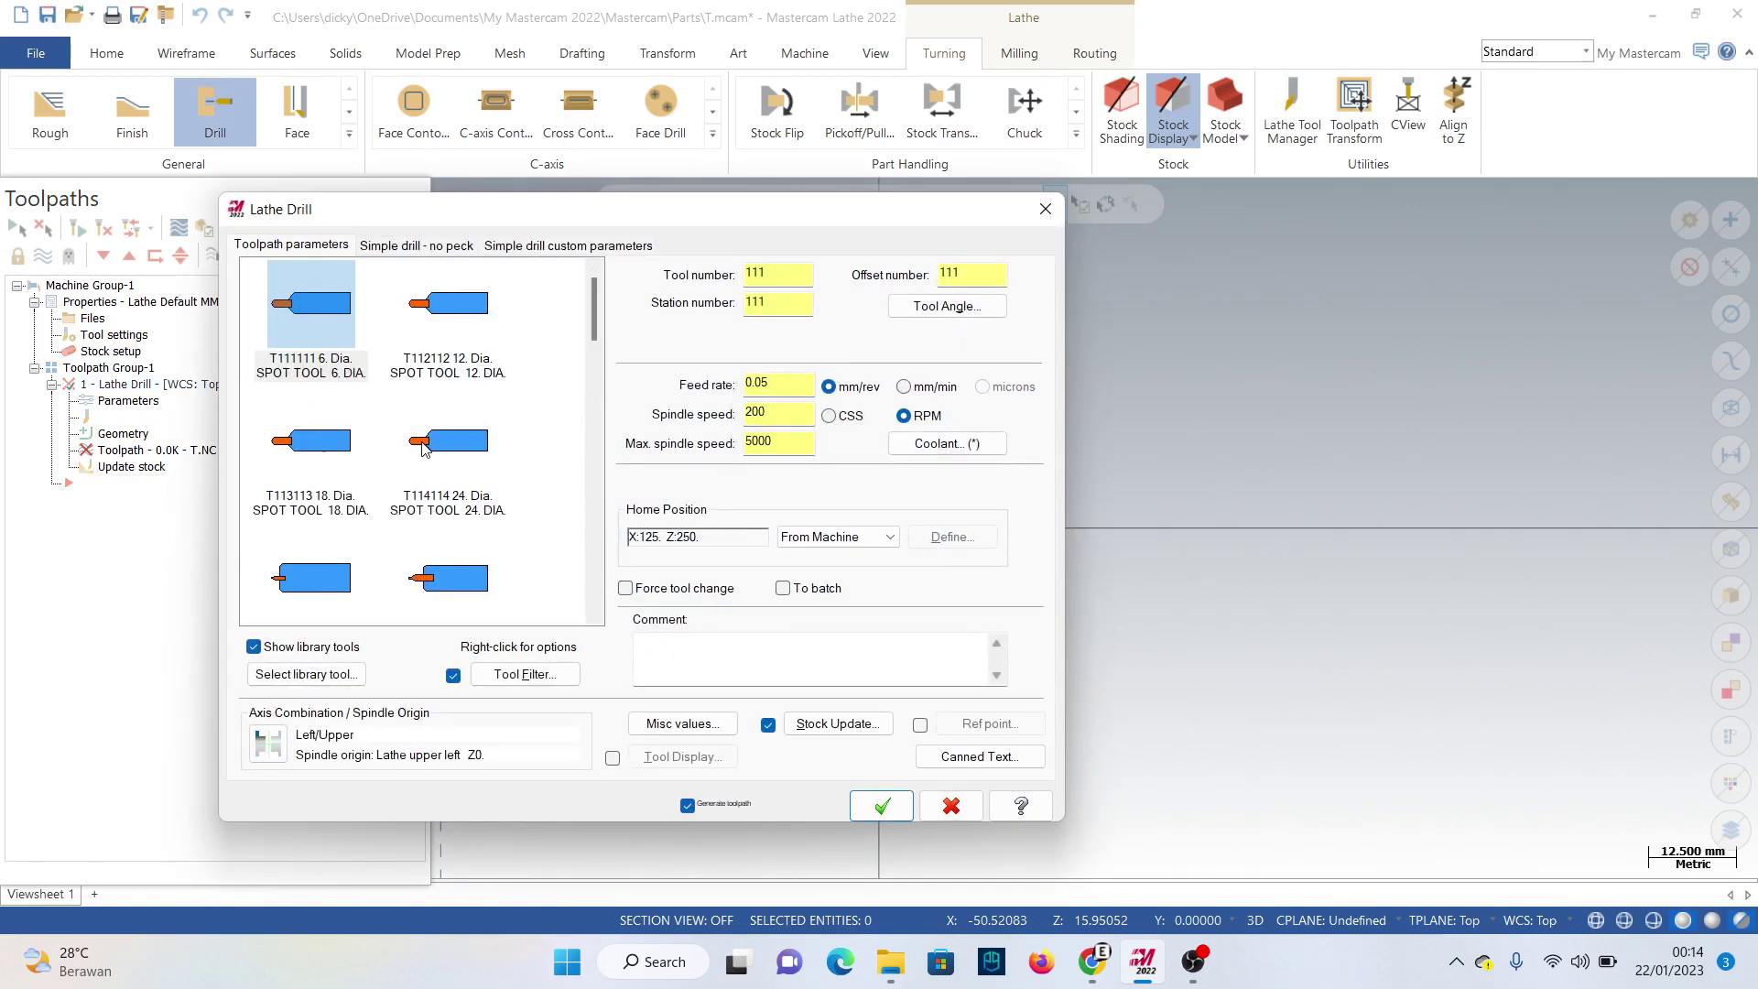
scroll(422, 447, "down", 3)
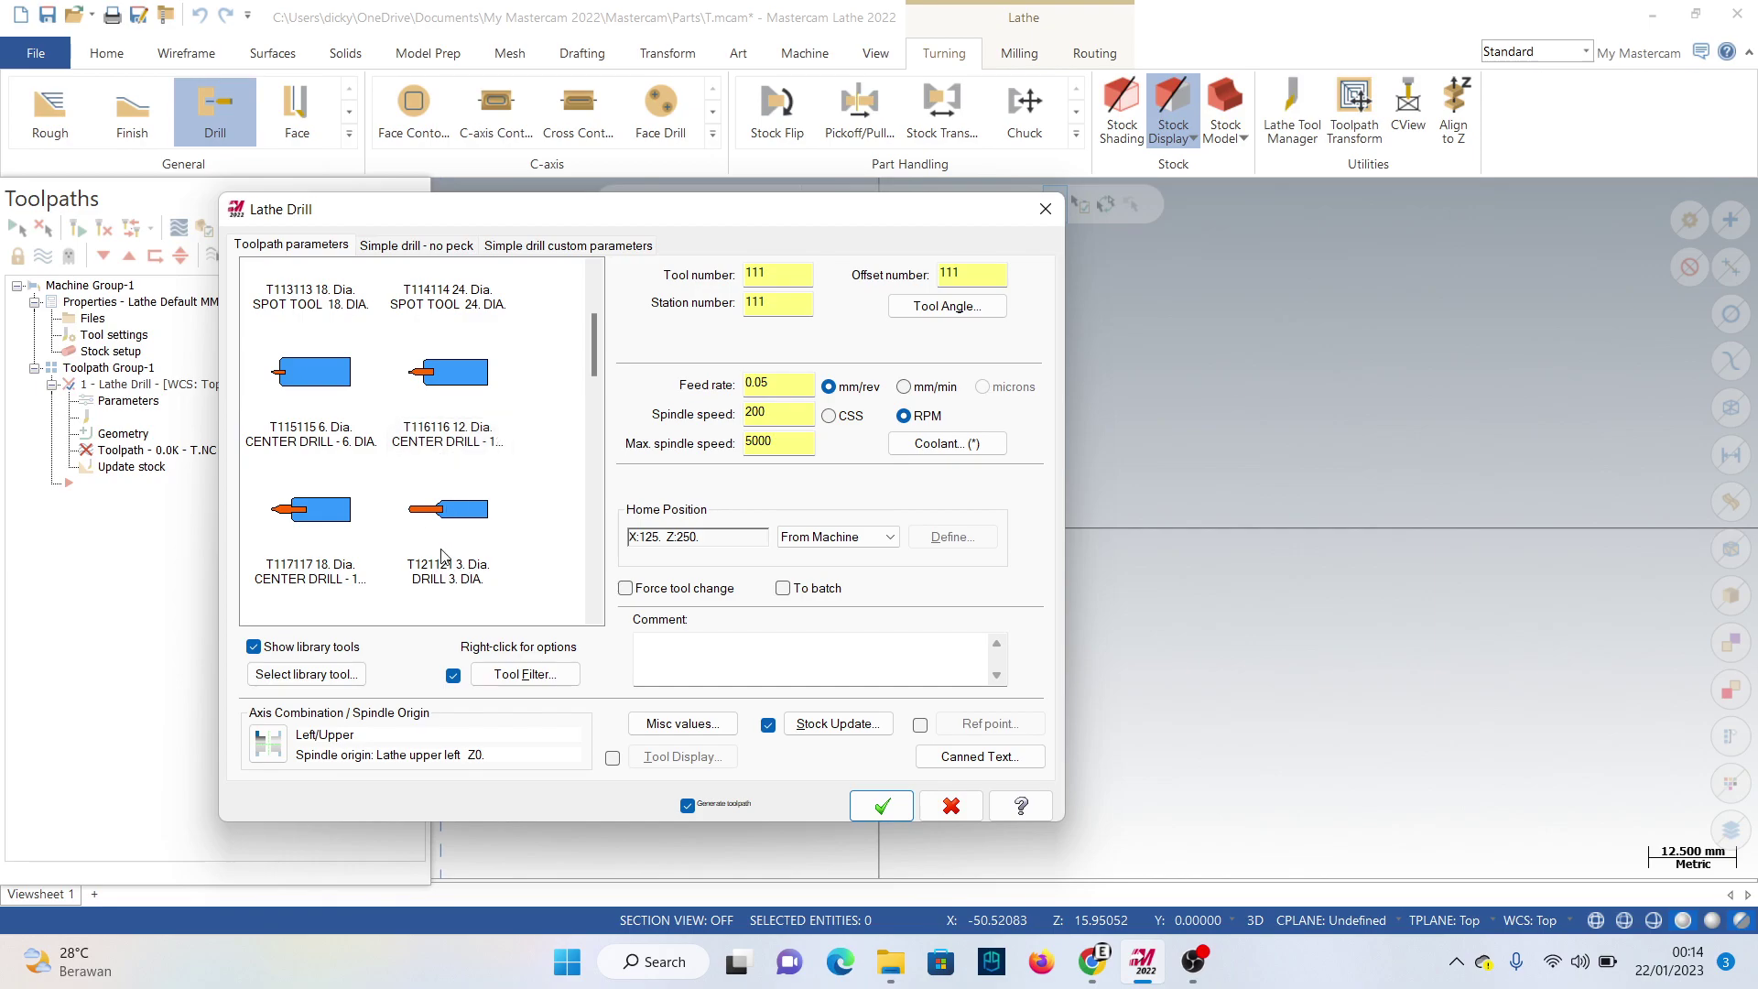
scroll(441, 555, "down", 3)
scroll(435, 574, "down", 3)
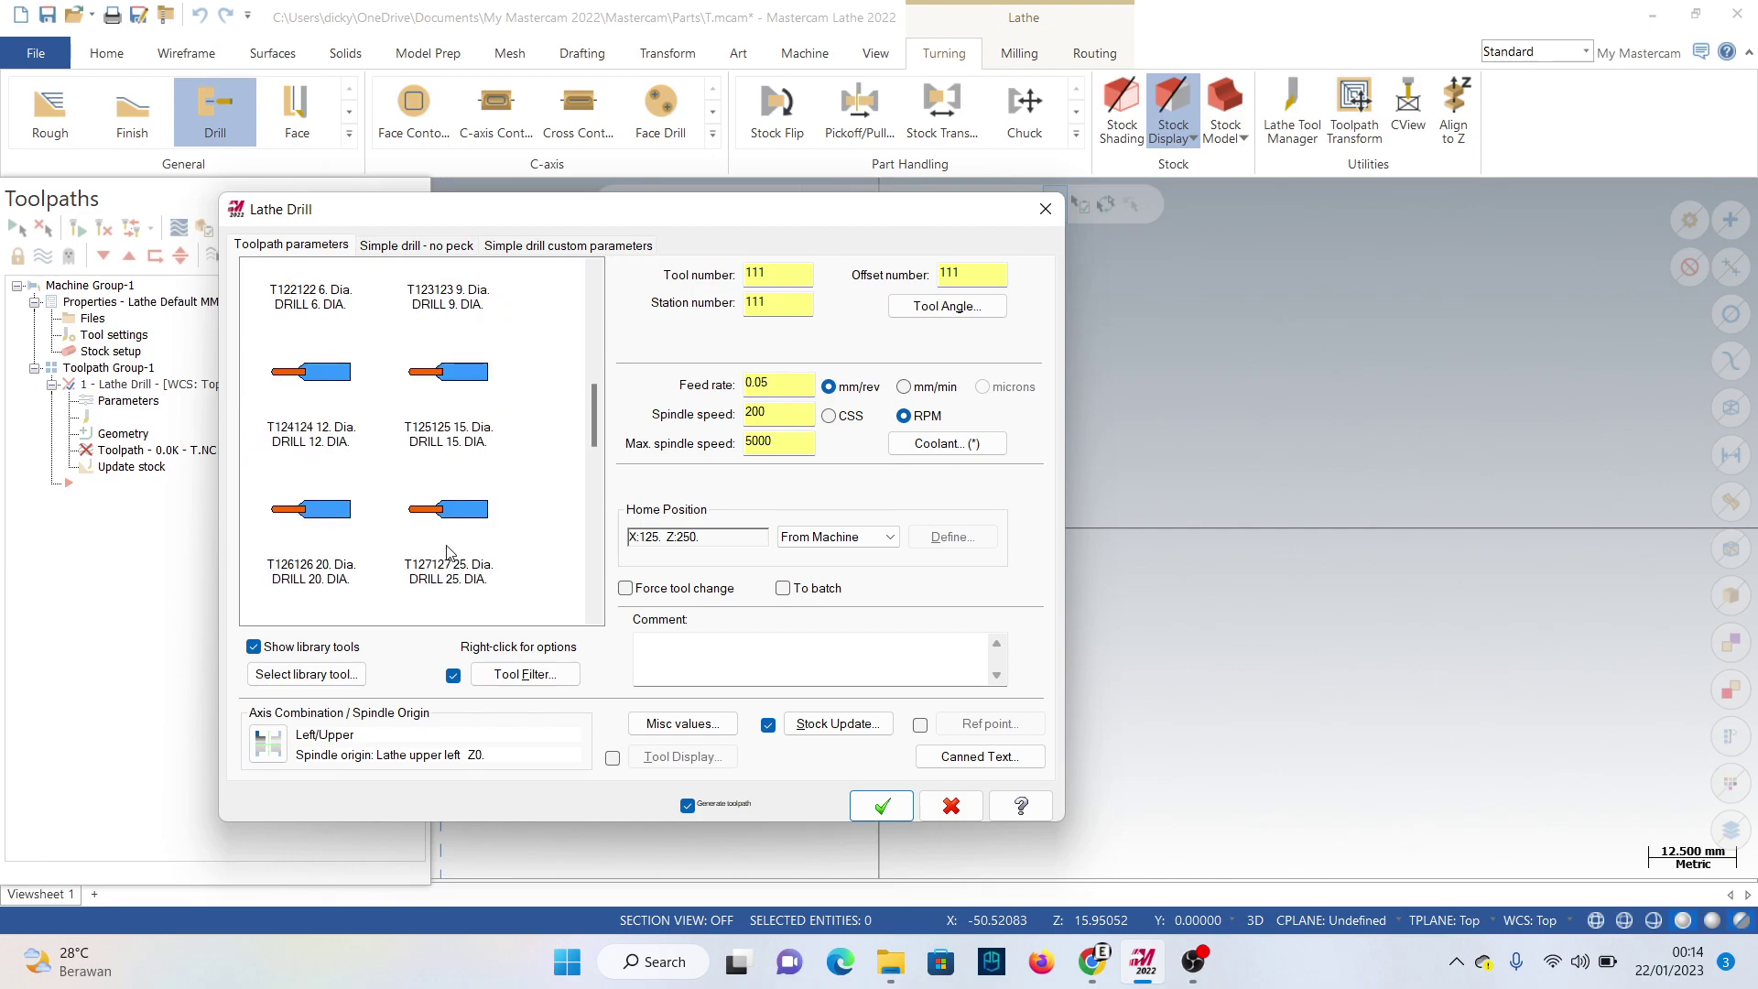
left_click(321, 548)
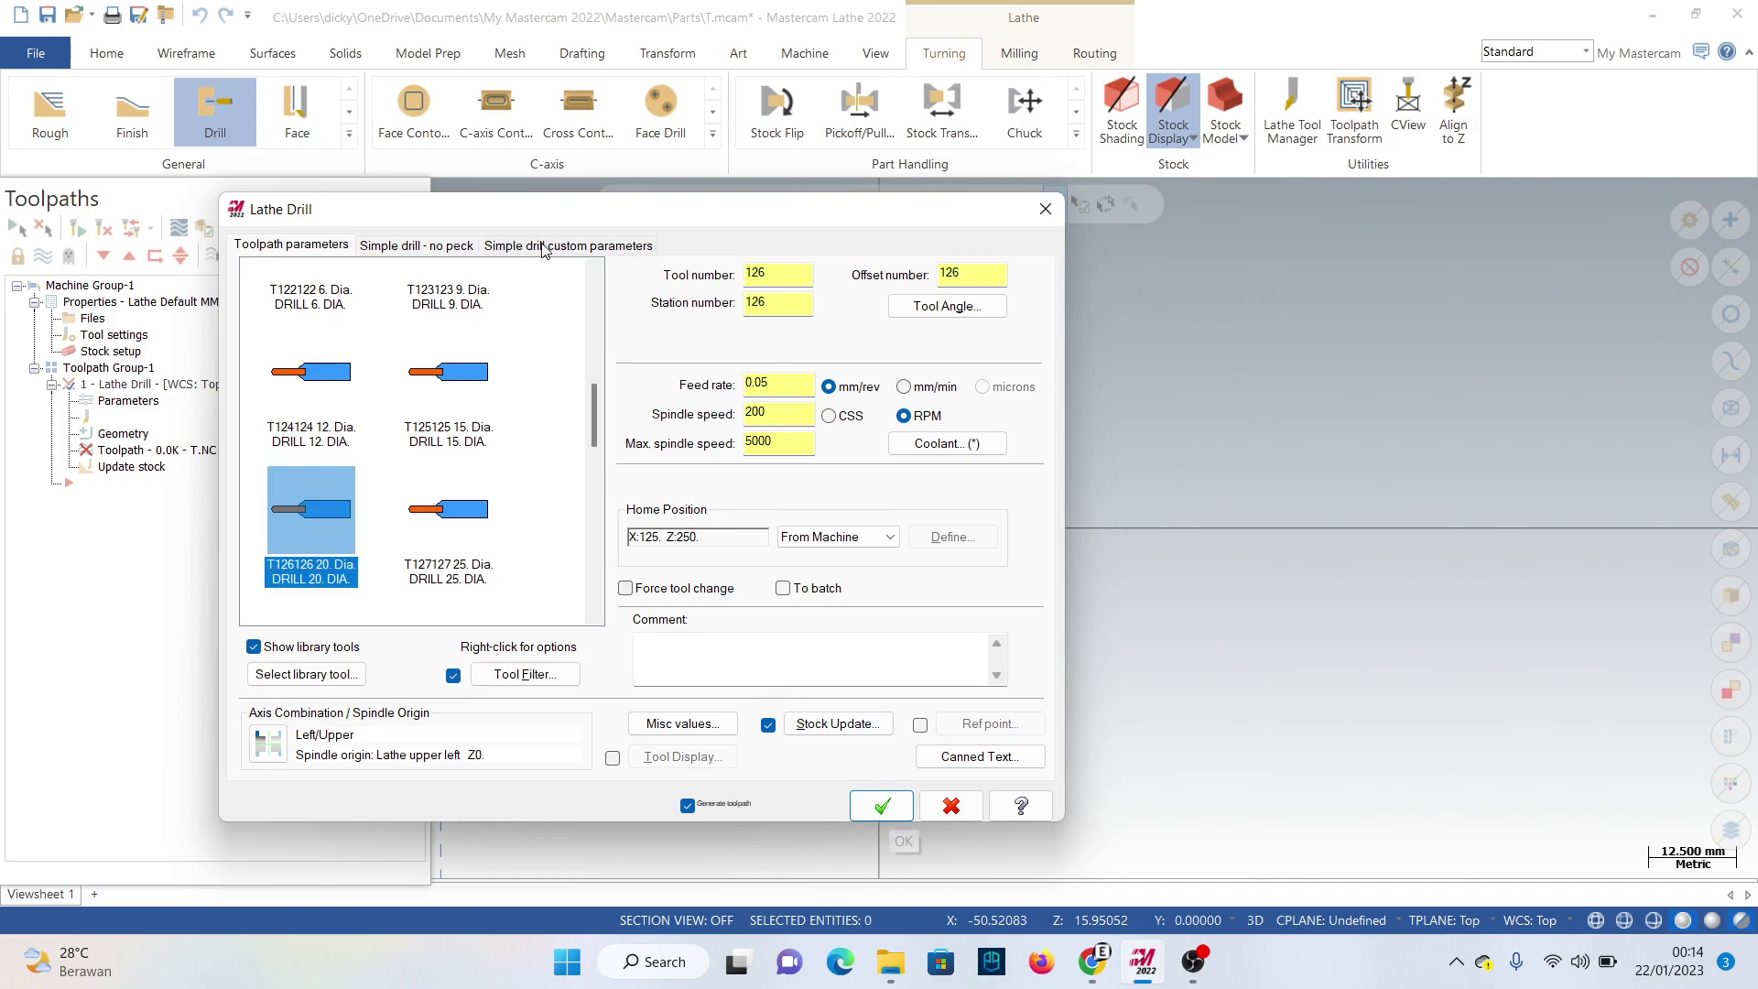
left_click(406, 248)
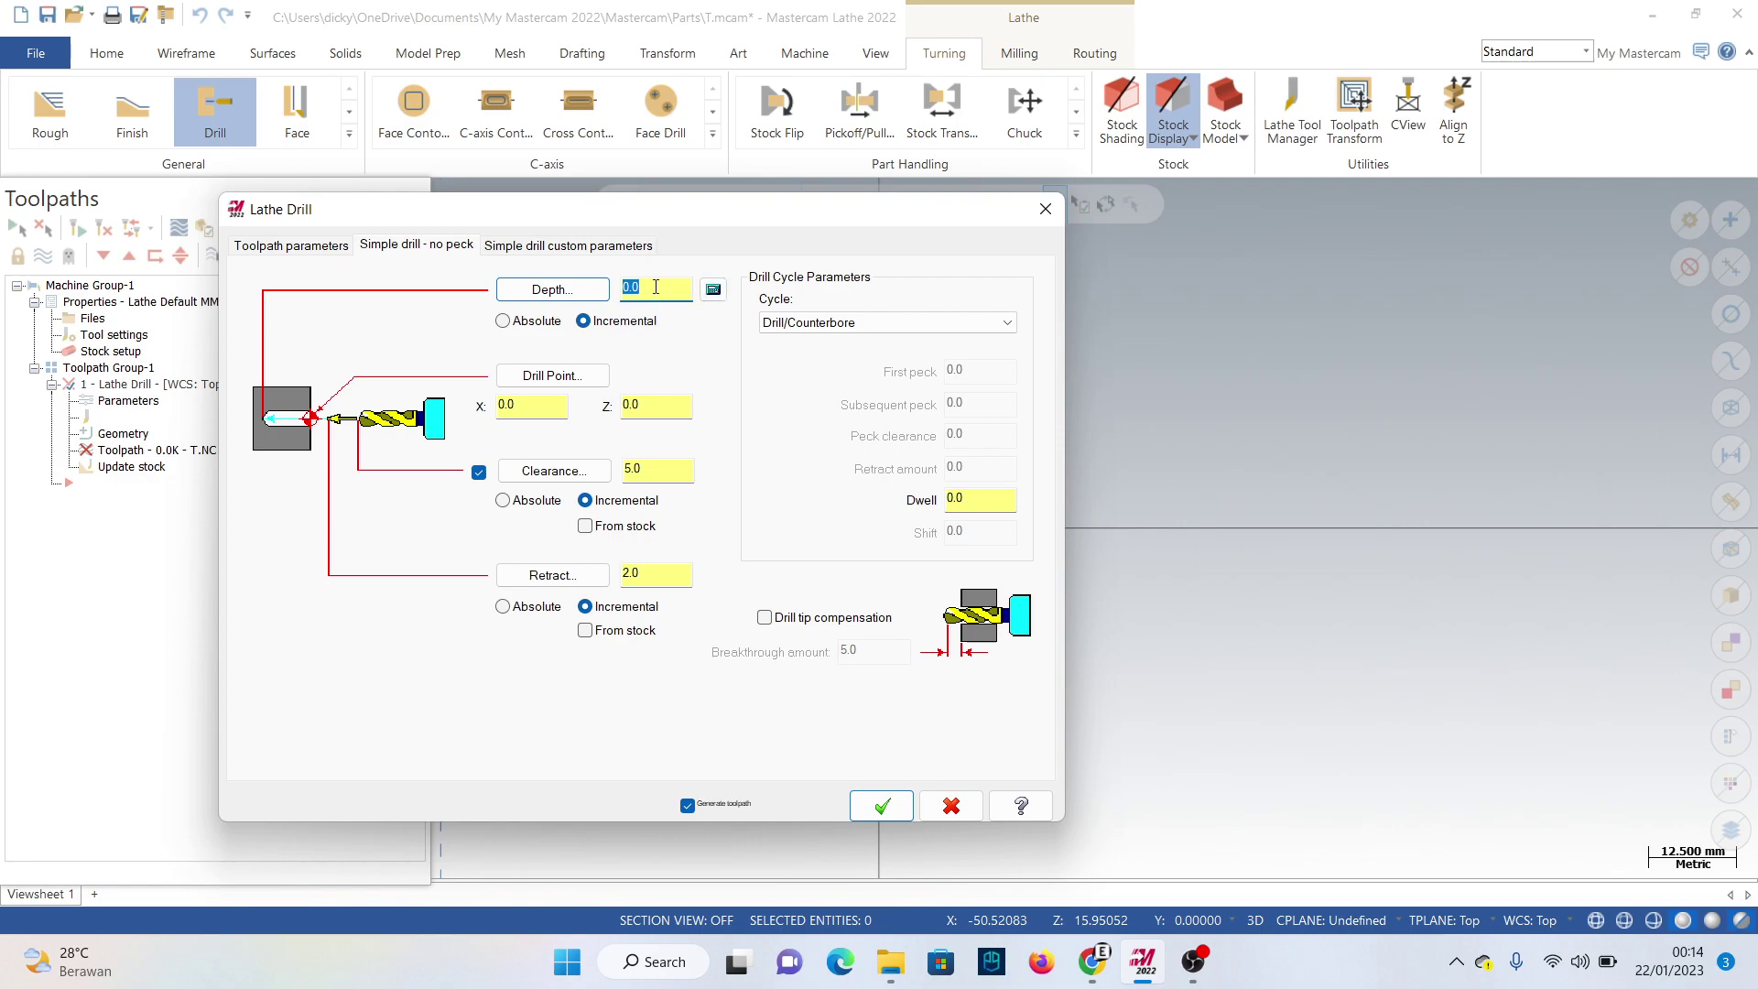
key("BackSpace")
type("-20")
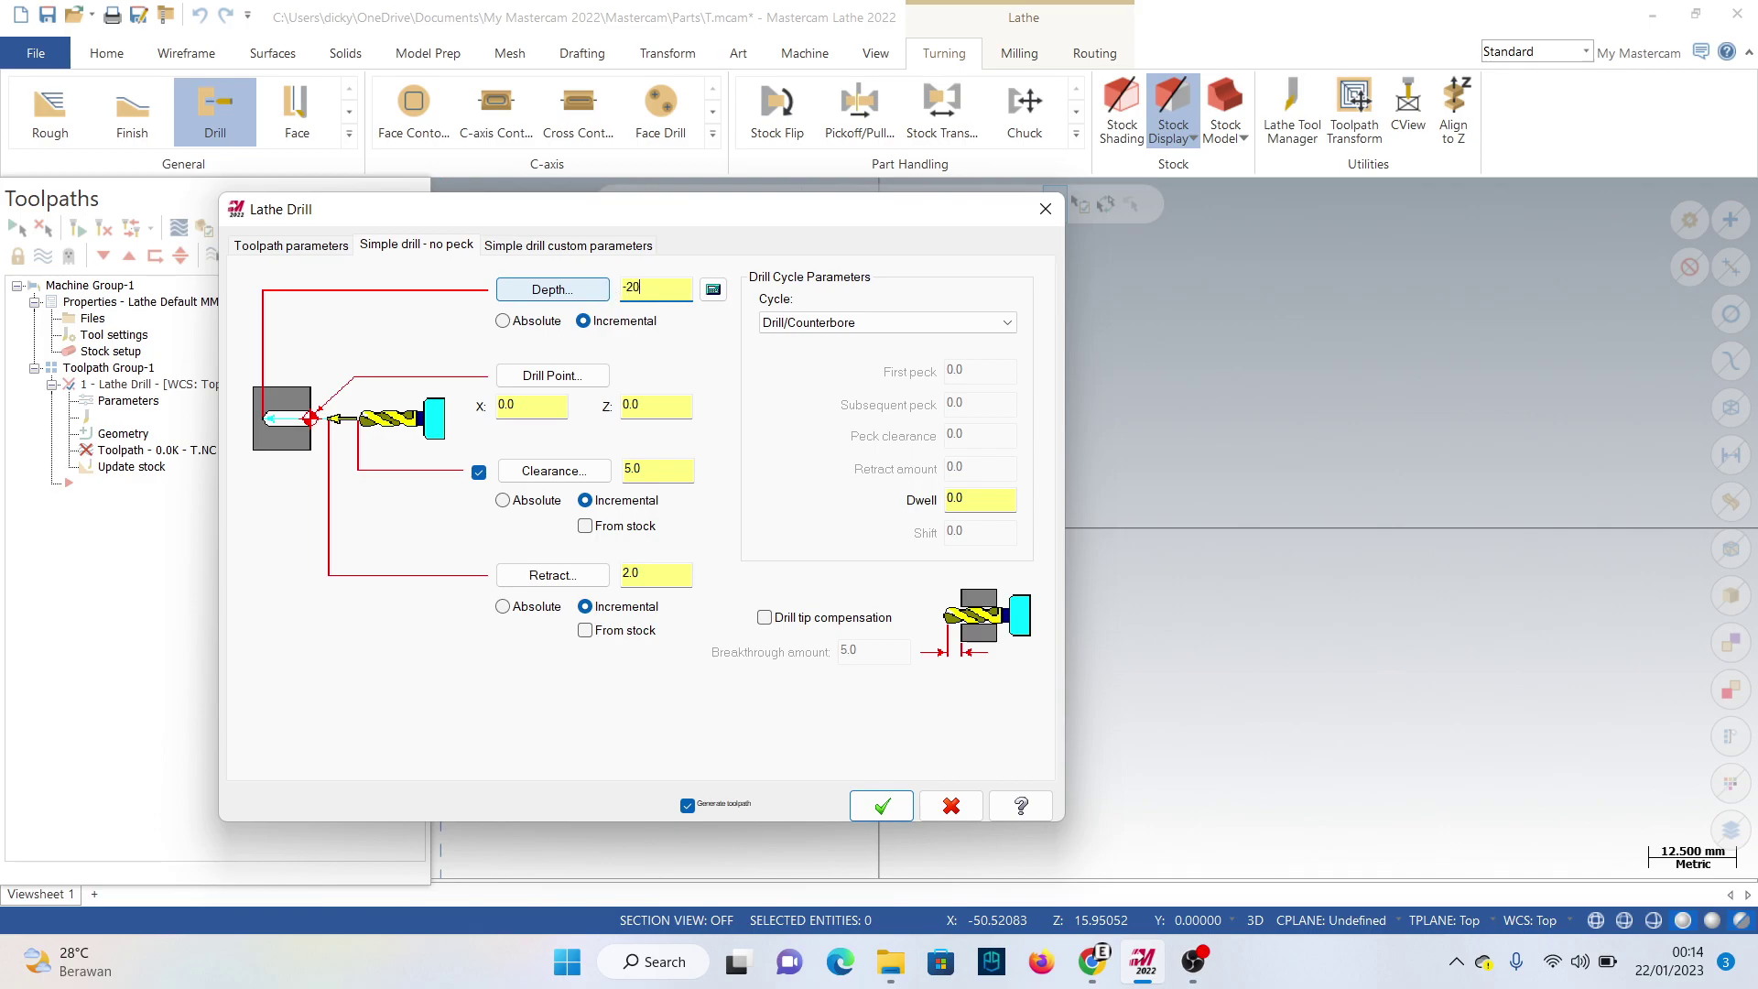
key("Return")
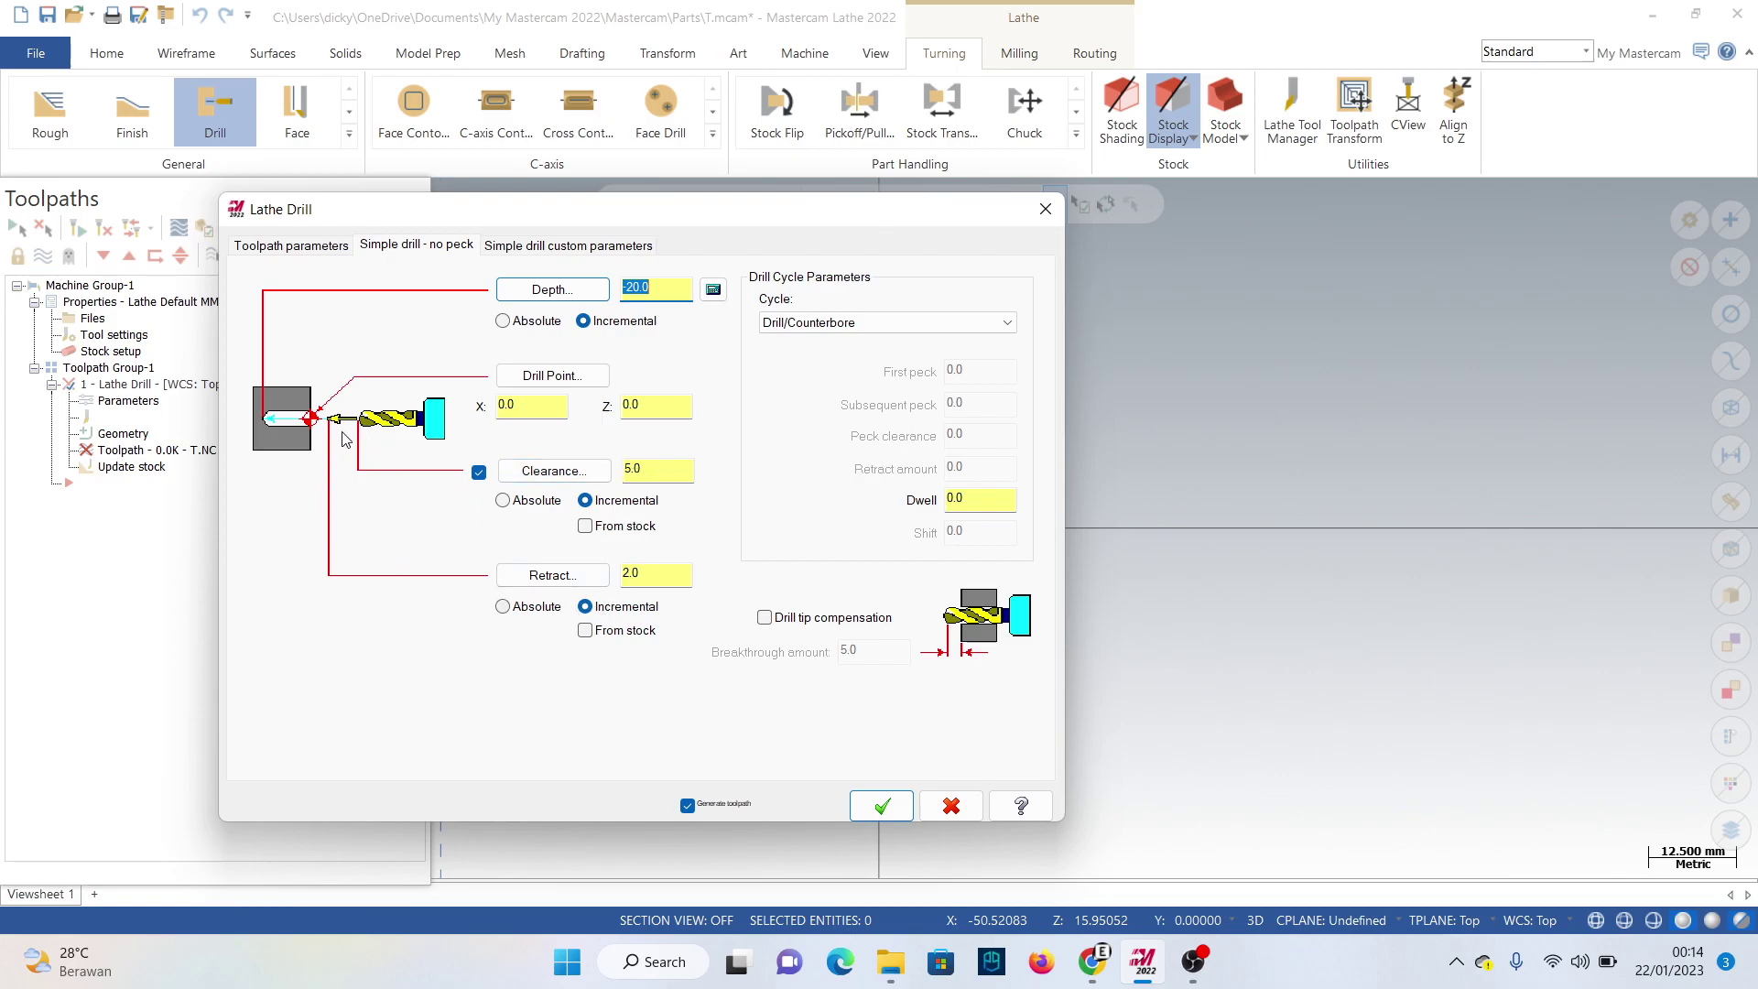
left_click(877, 808)
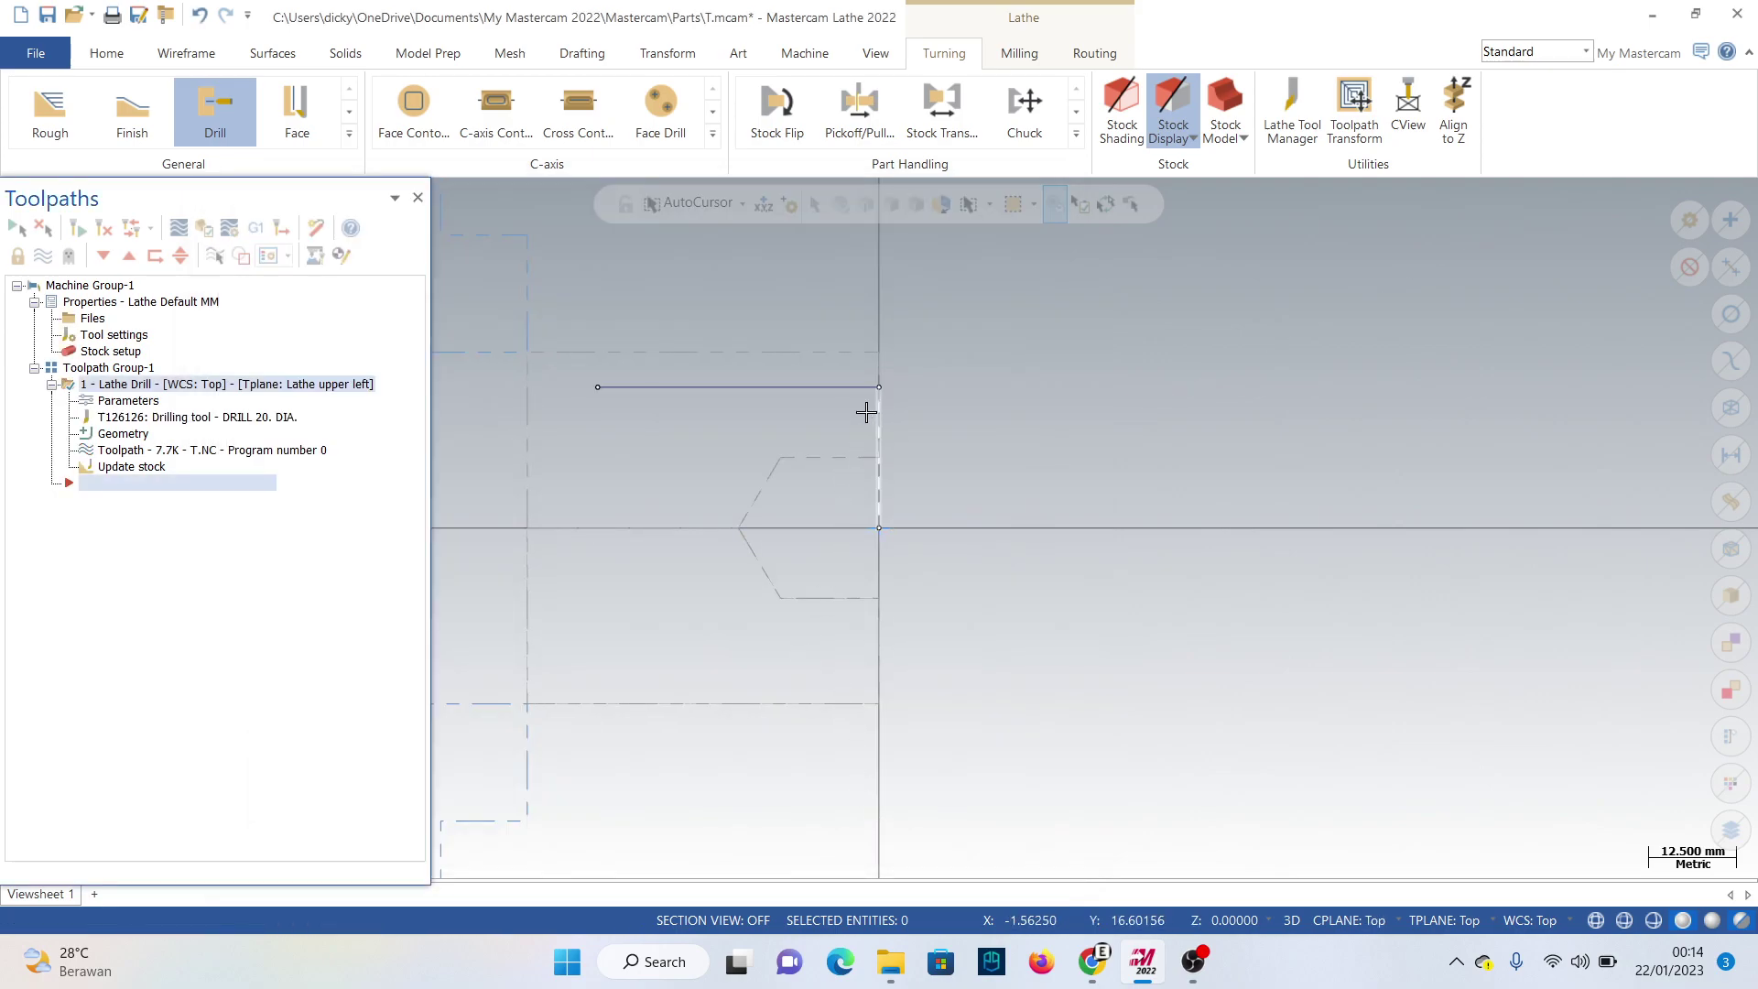
Start a Lathe Thread toolpath with tool T101101 ID THREAD MIN. 20. DIA. and show thread shape parameters.
left_click(348, 134)
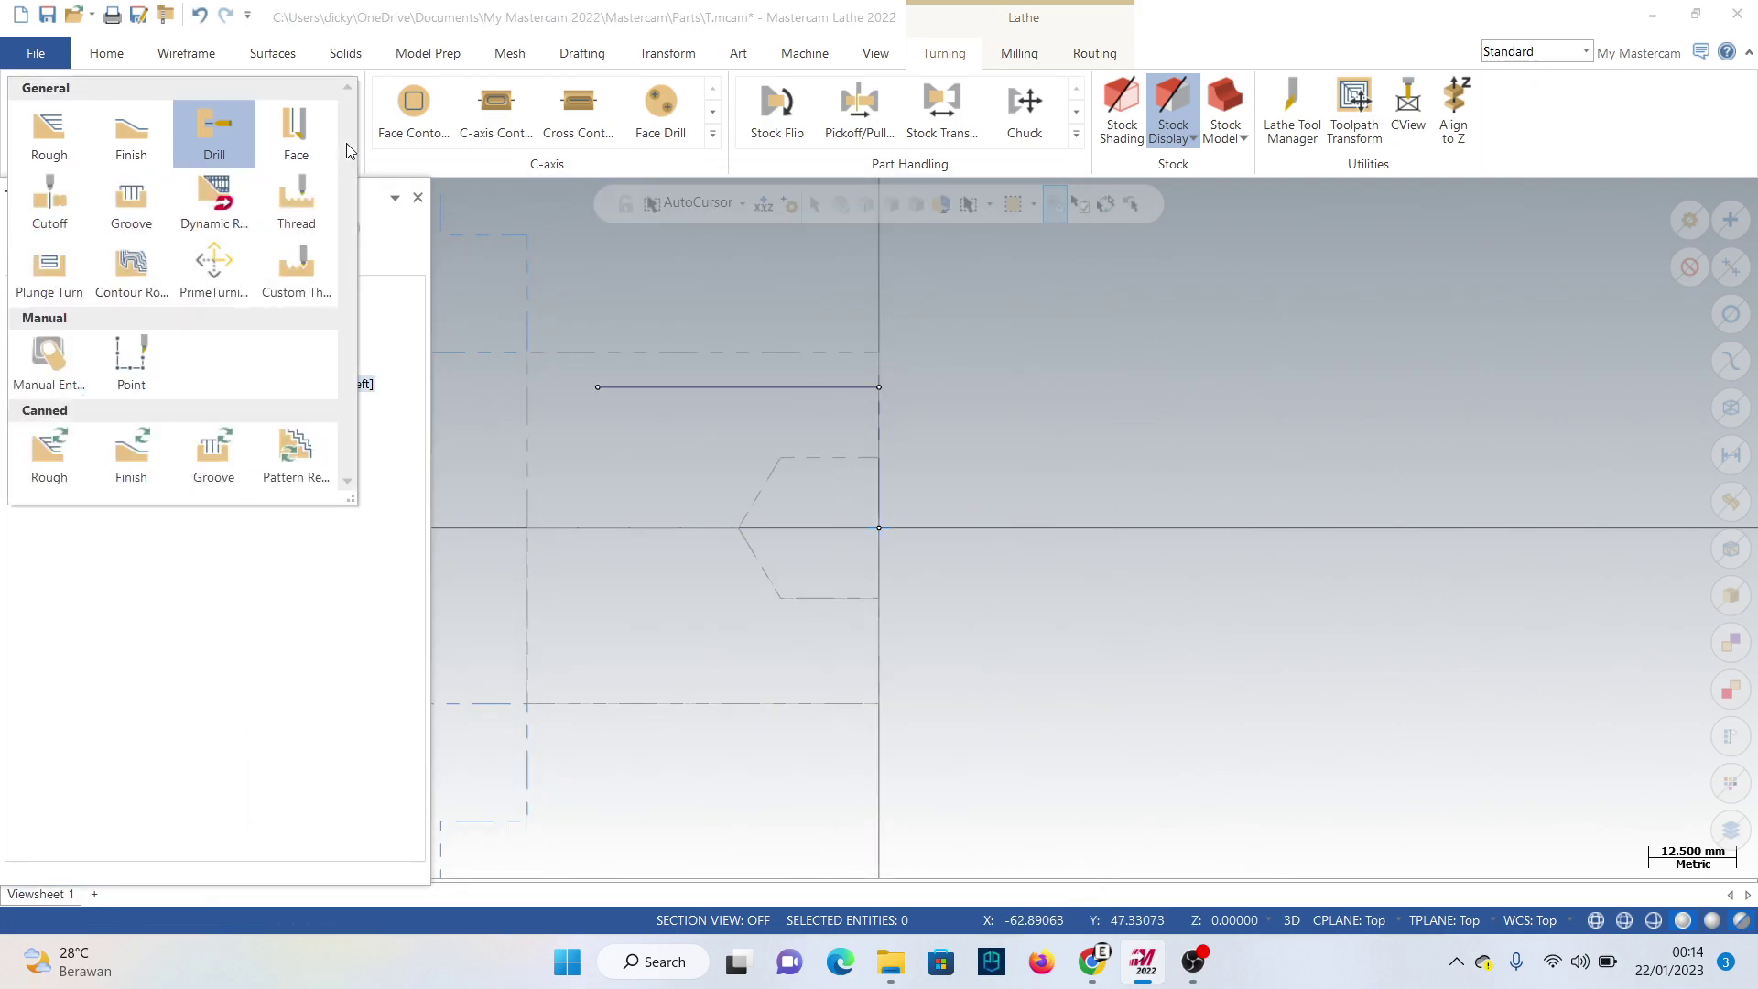
left_click(305, 214)
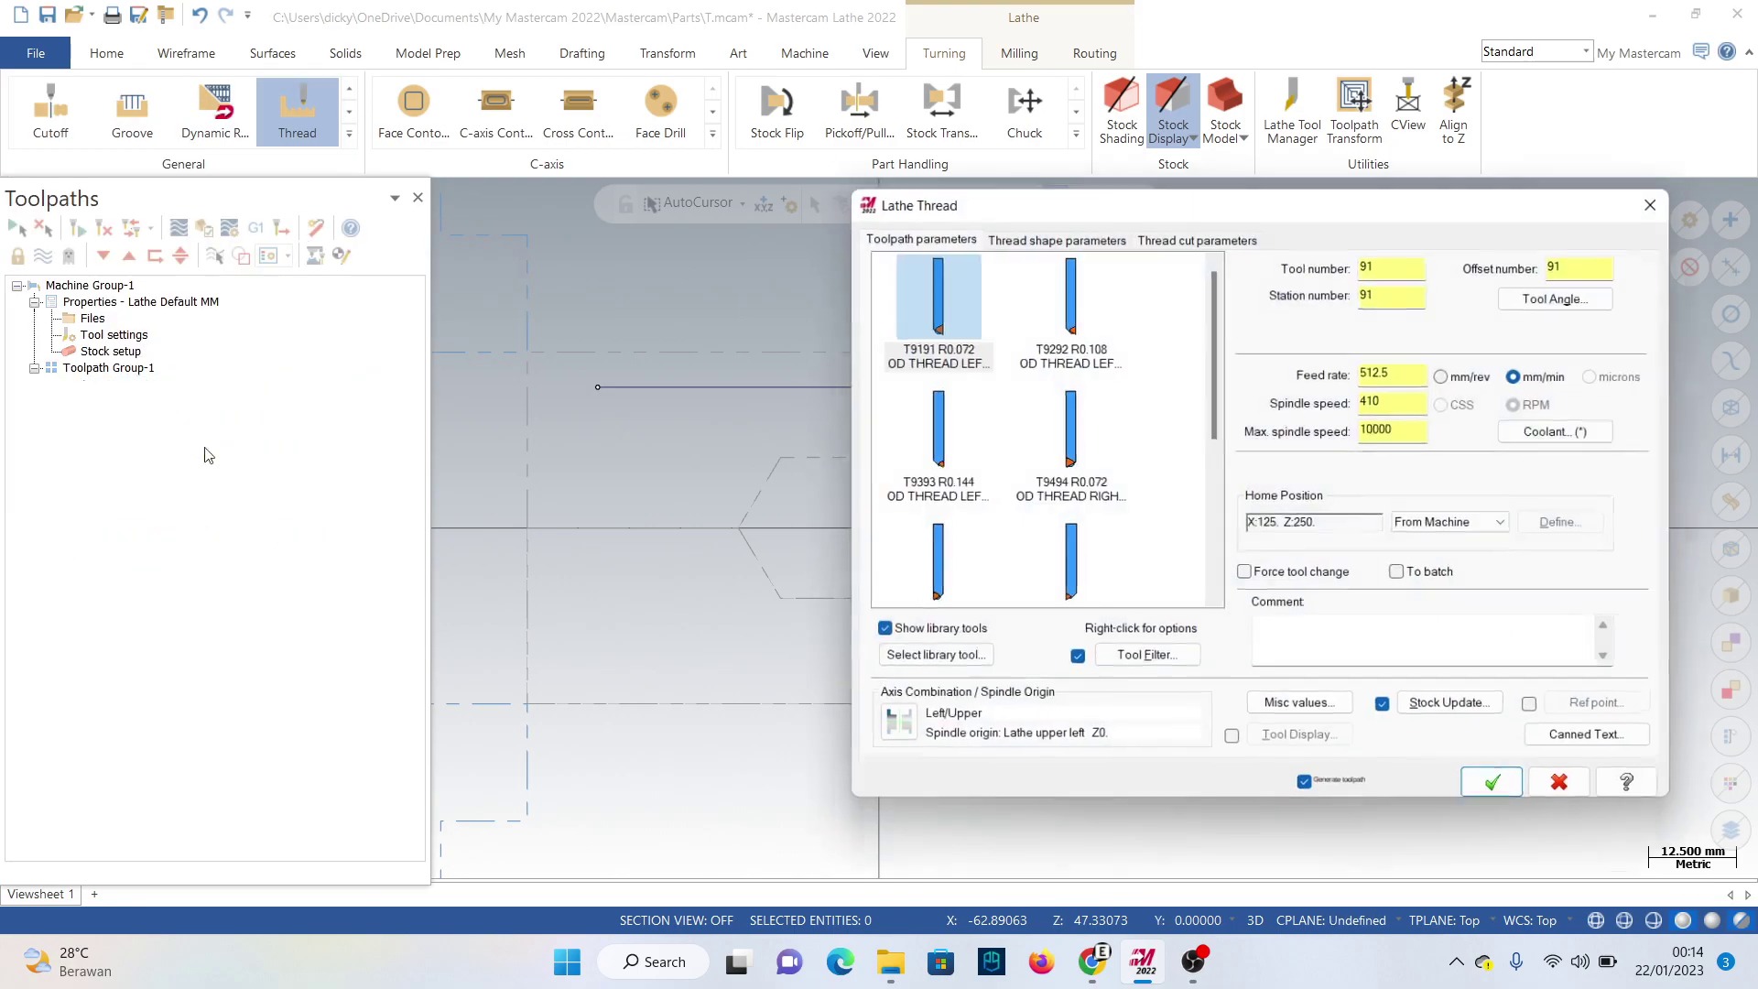
scroll(1039, 556, "down", 3)
scroll(1039, 556, "down", 1)
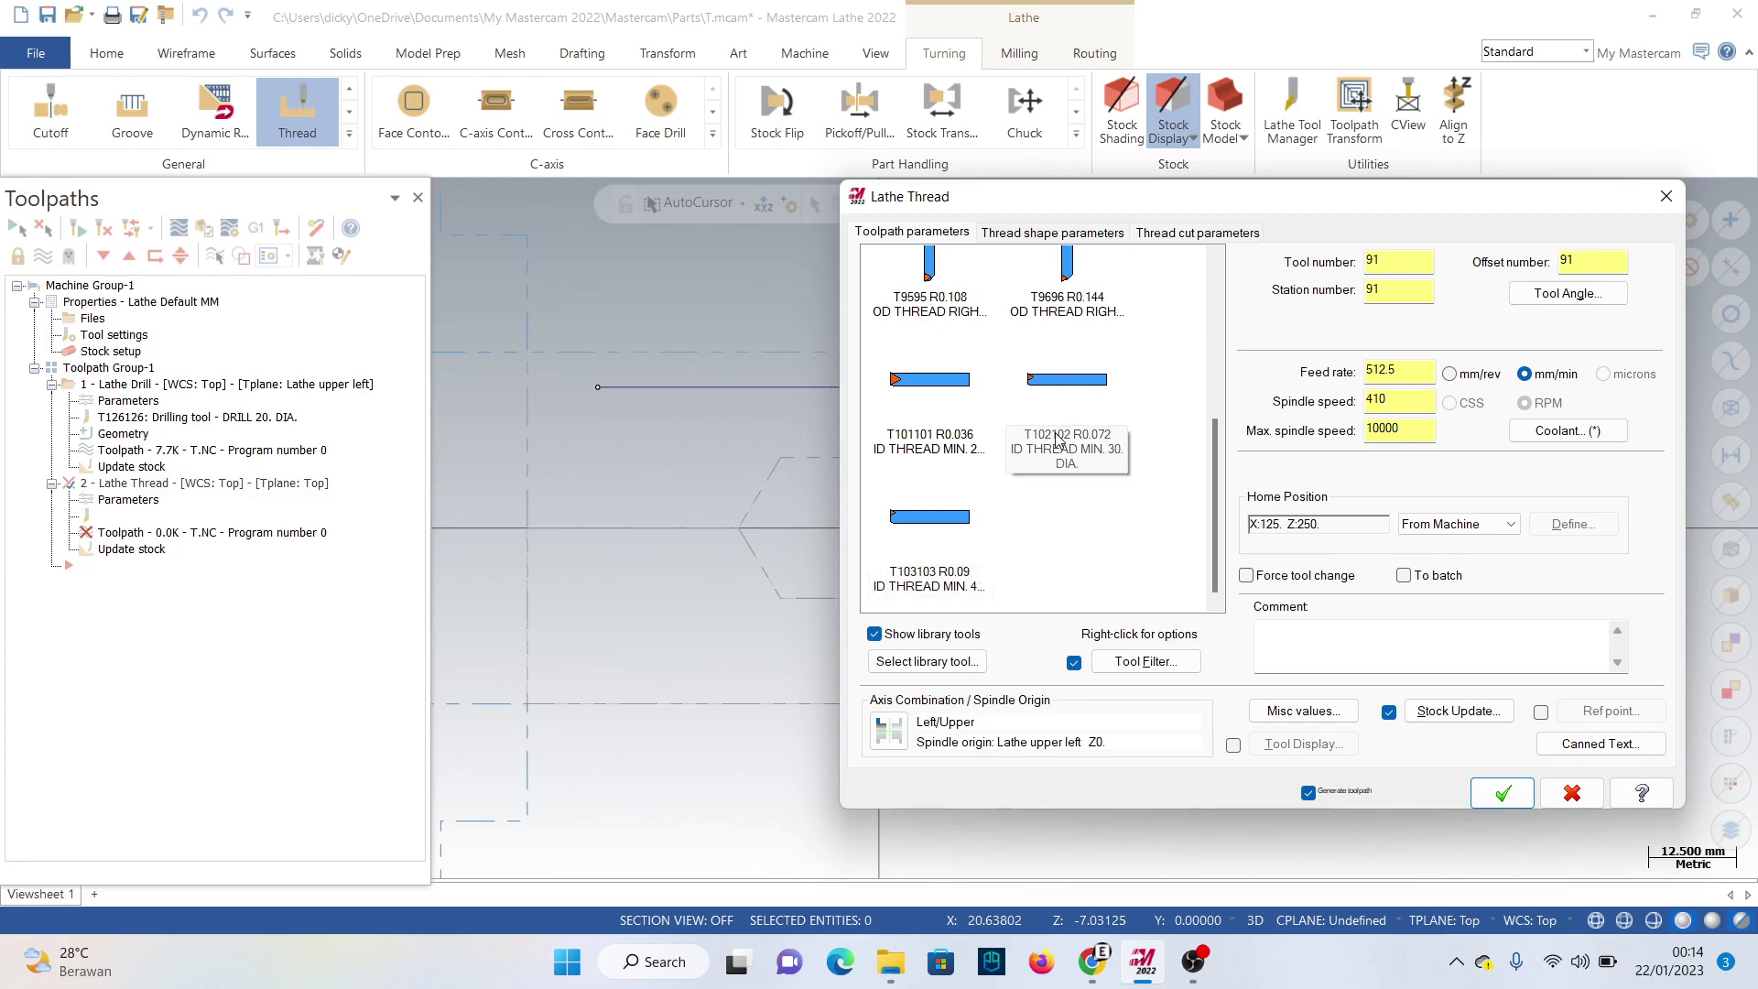
left_click(951, 447)
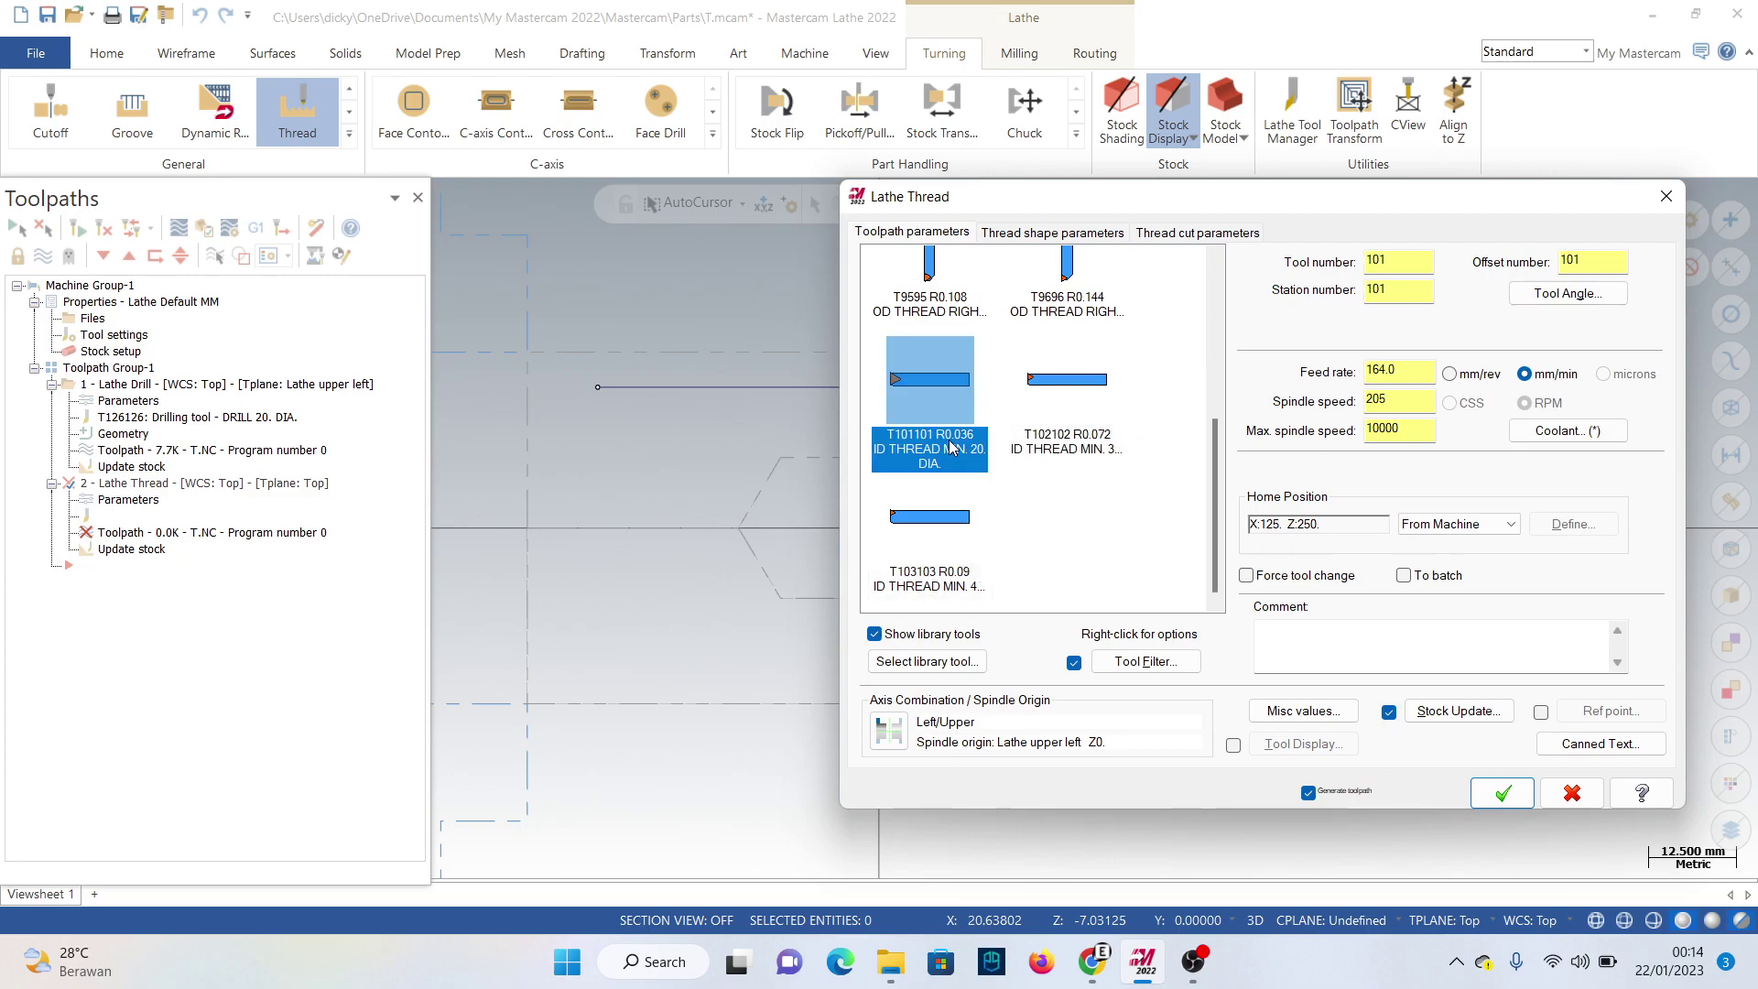
left_click(1024, 235)
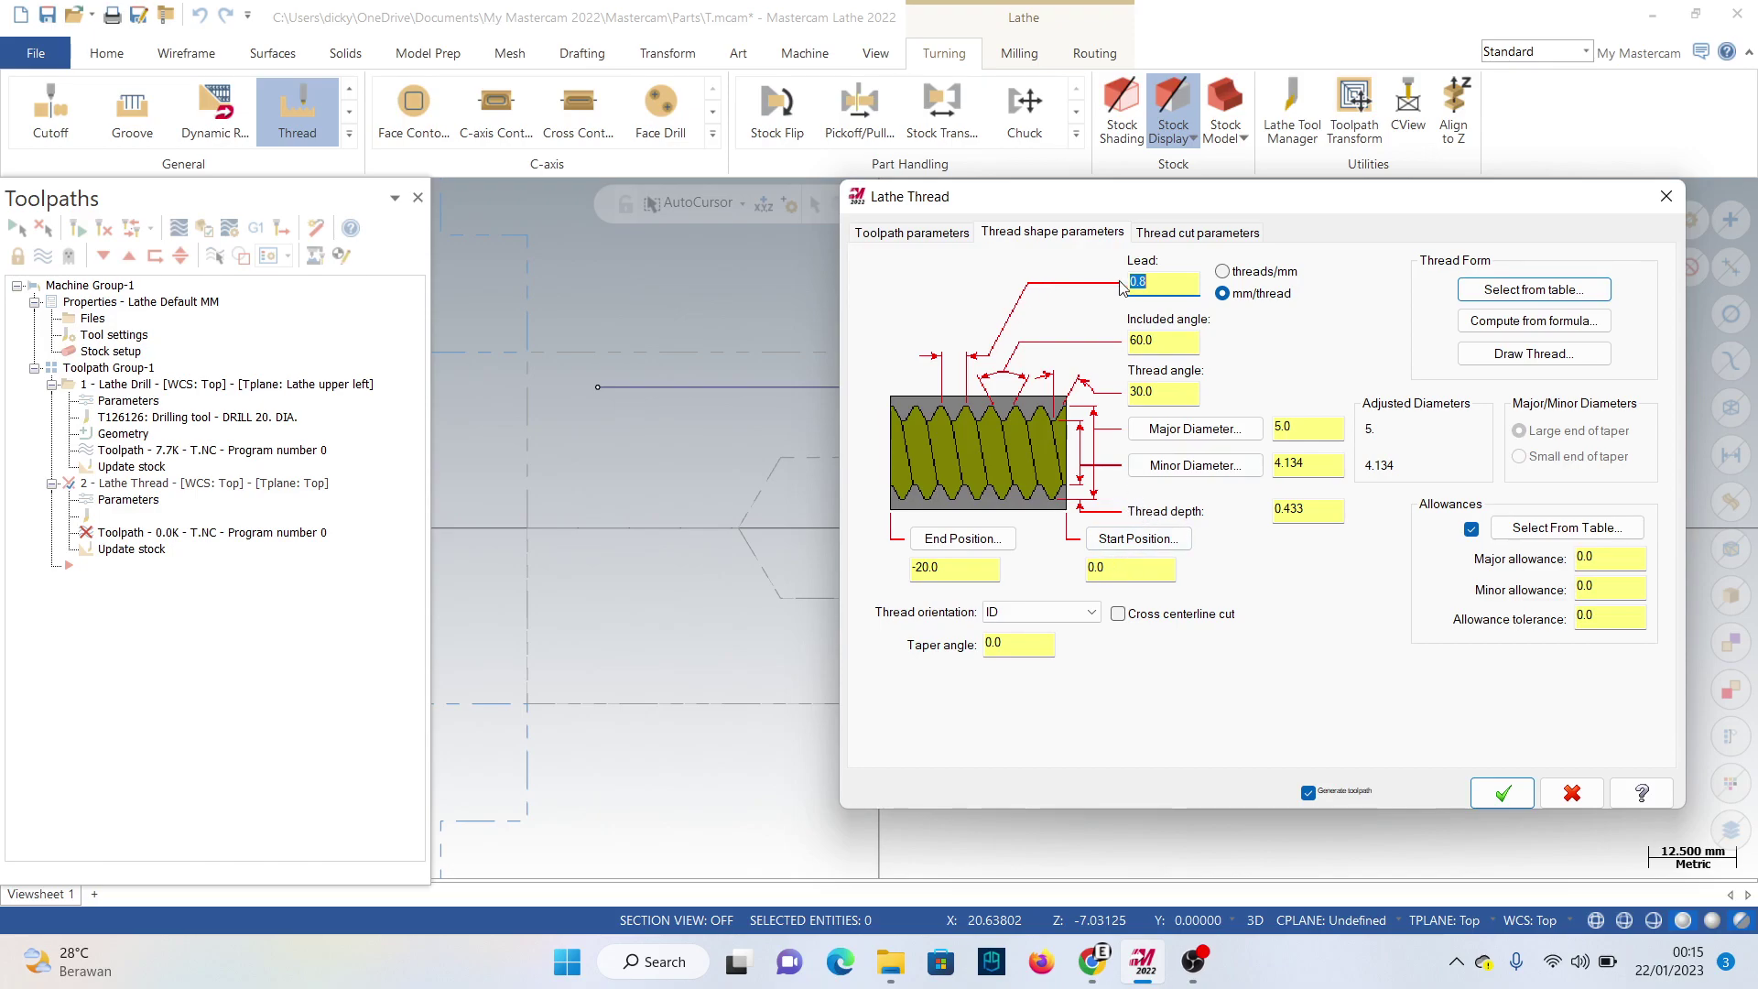
Set the thread lead to 0.5 and the major diameter to 22.0.
left_click(1150, 282)
type("5")
left_click_drag(1295, 427, 1279, 426)
key("BackSpace")
type("20")
type("22")
key("Return")
Set the minor diameter to 20.0 and generate the thread toolpath.
left_click(1302, 464)
left_click_drag(1302, 464, 1277, 469)
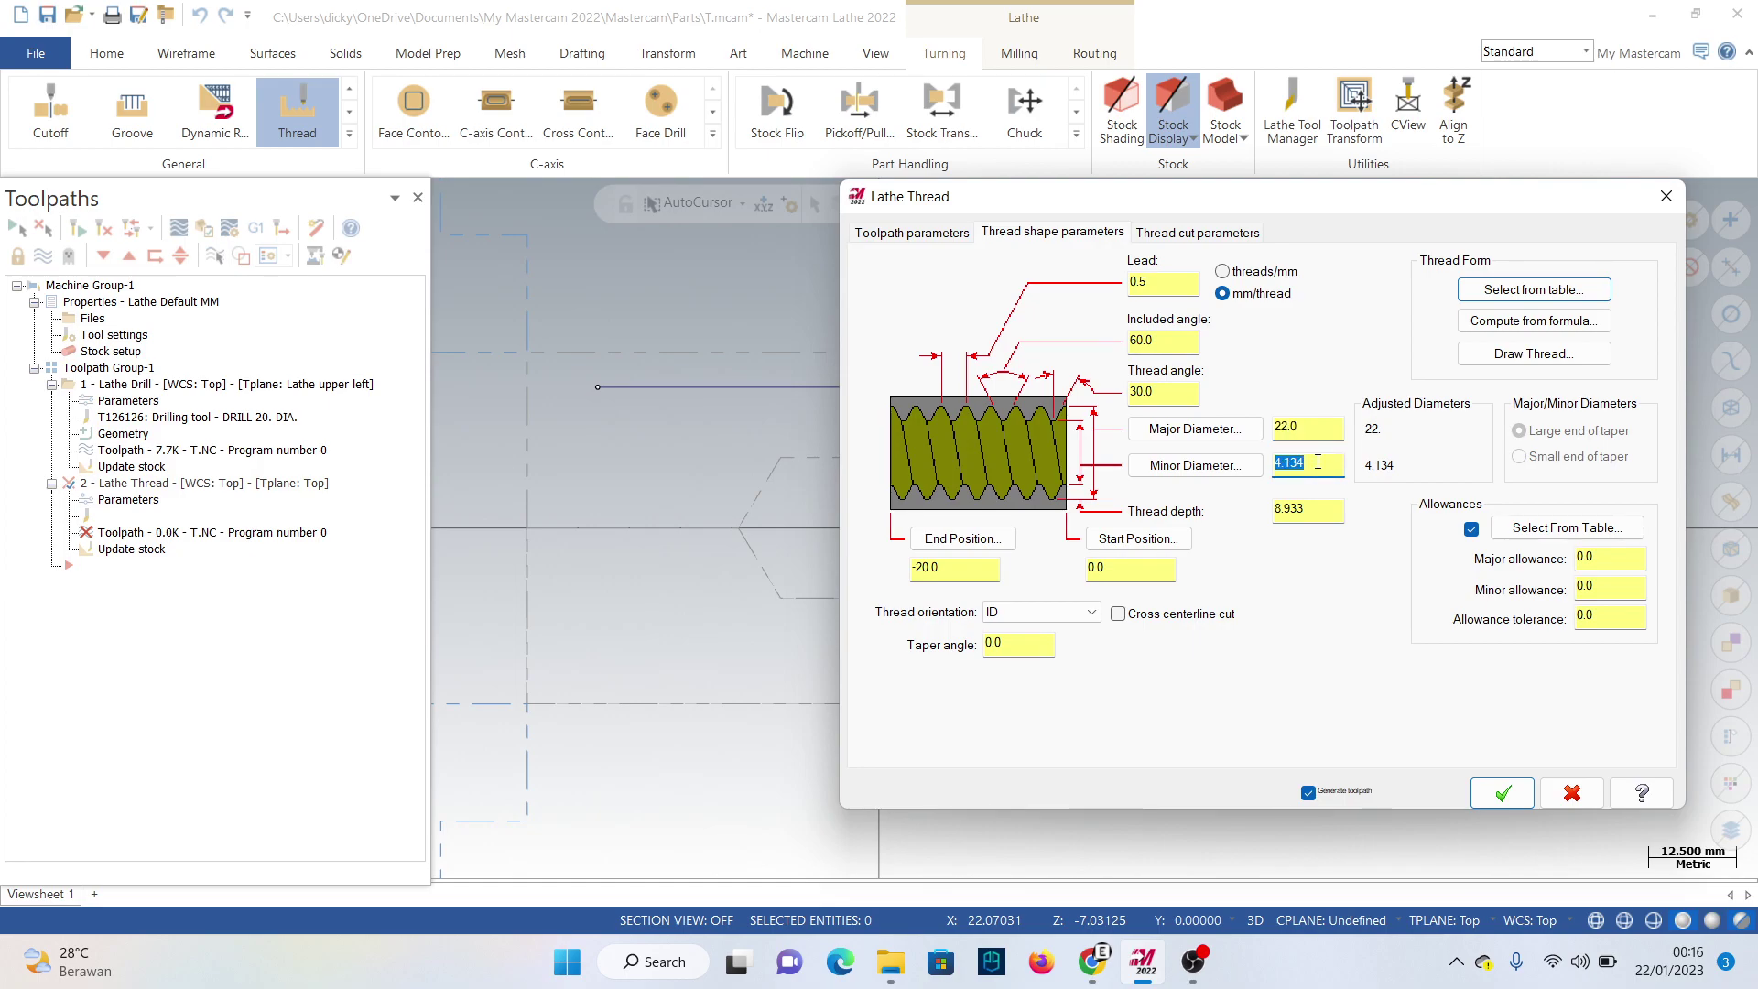
key("BackSpace")
type("20")
key("Return")
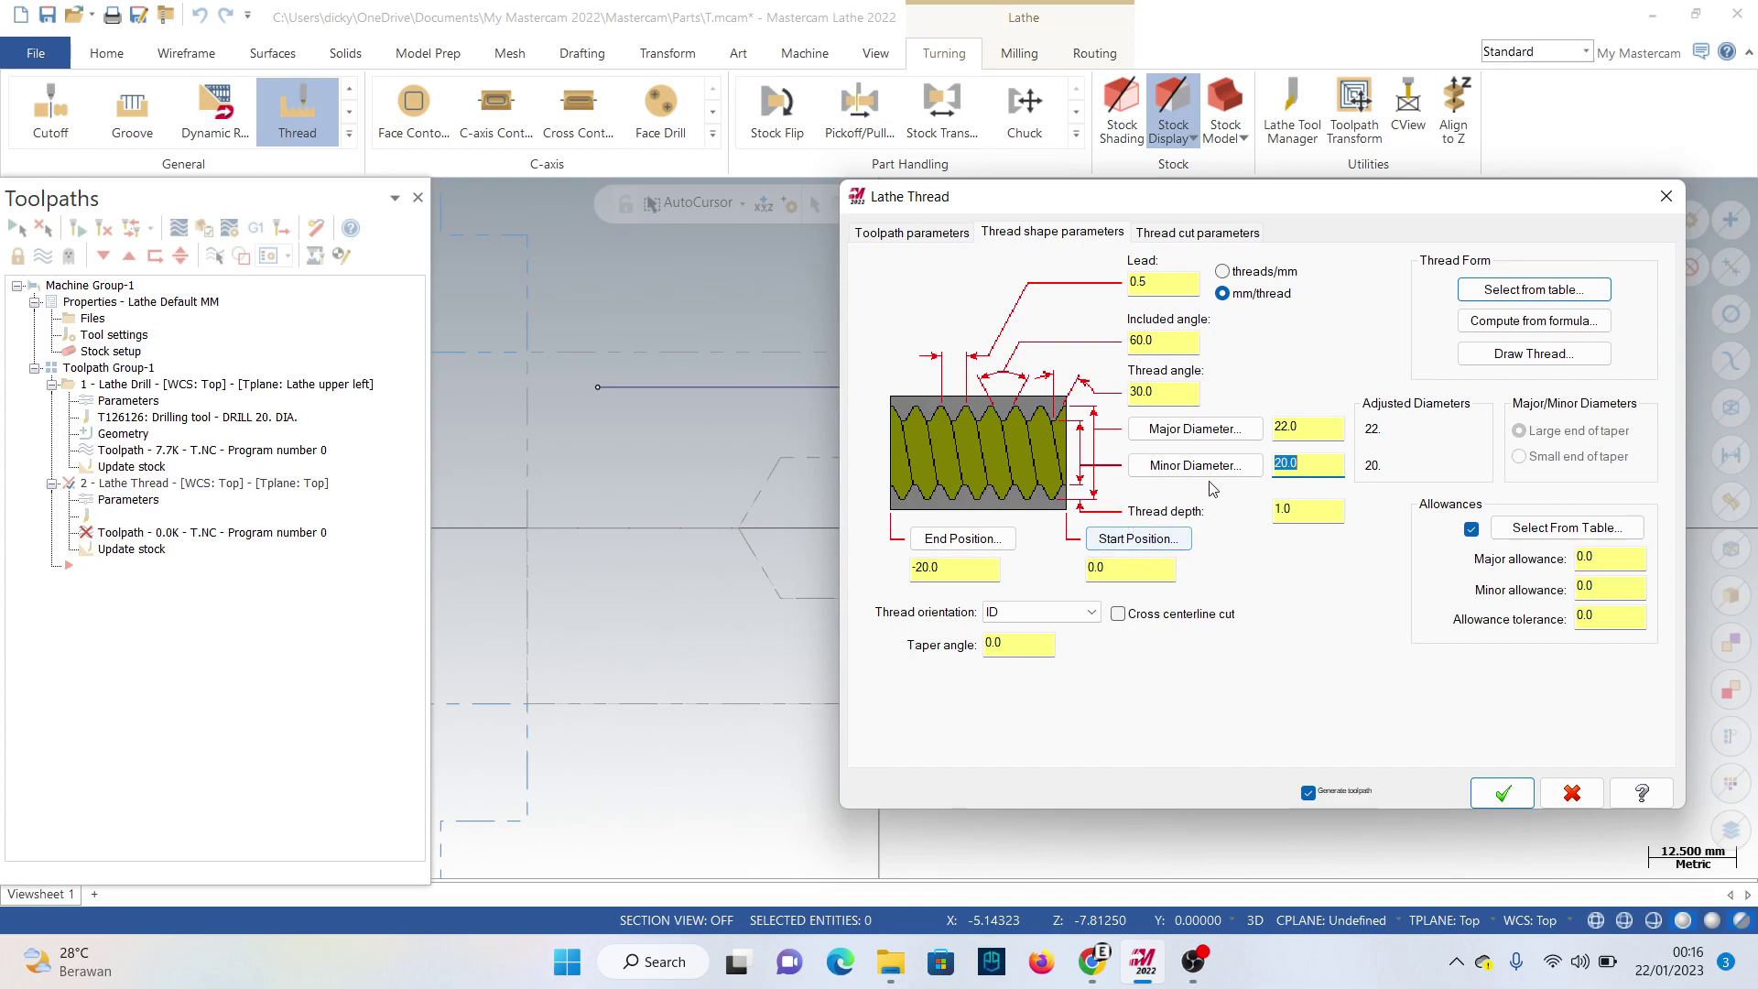
left_click(1506, 796)
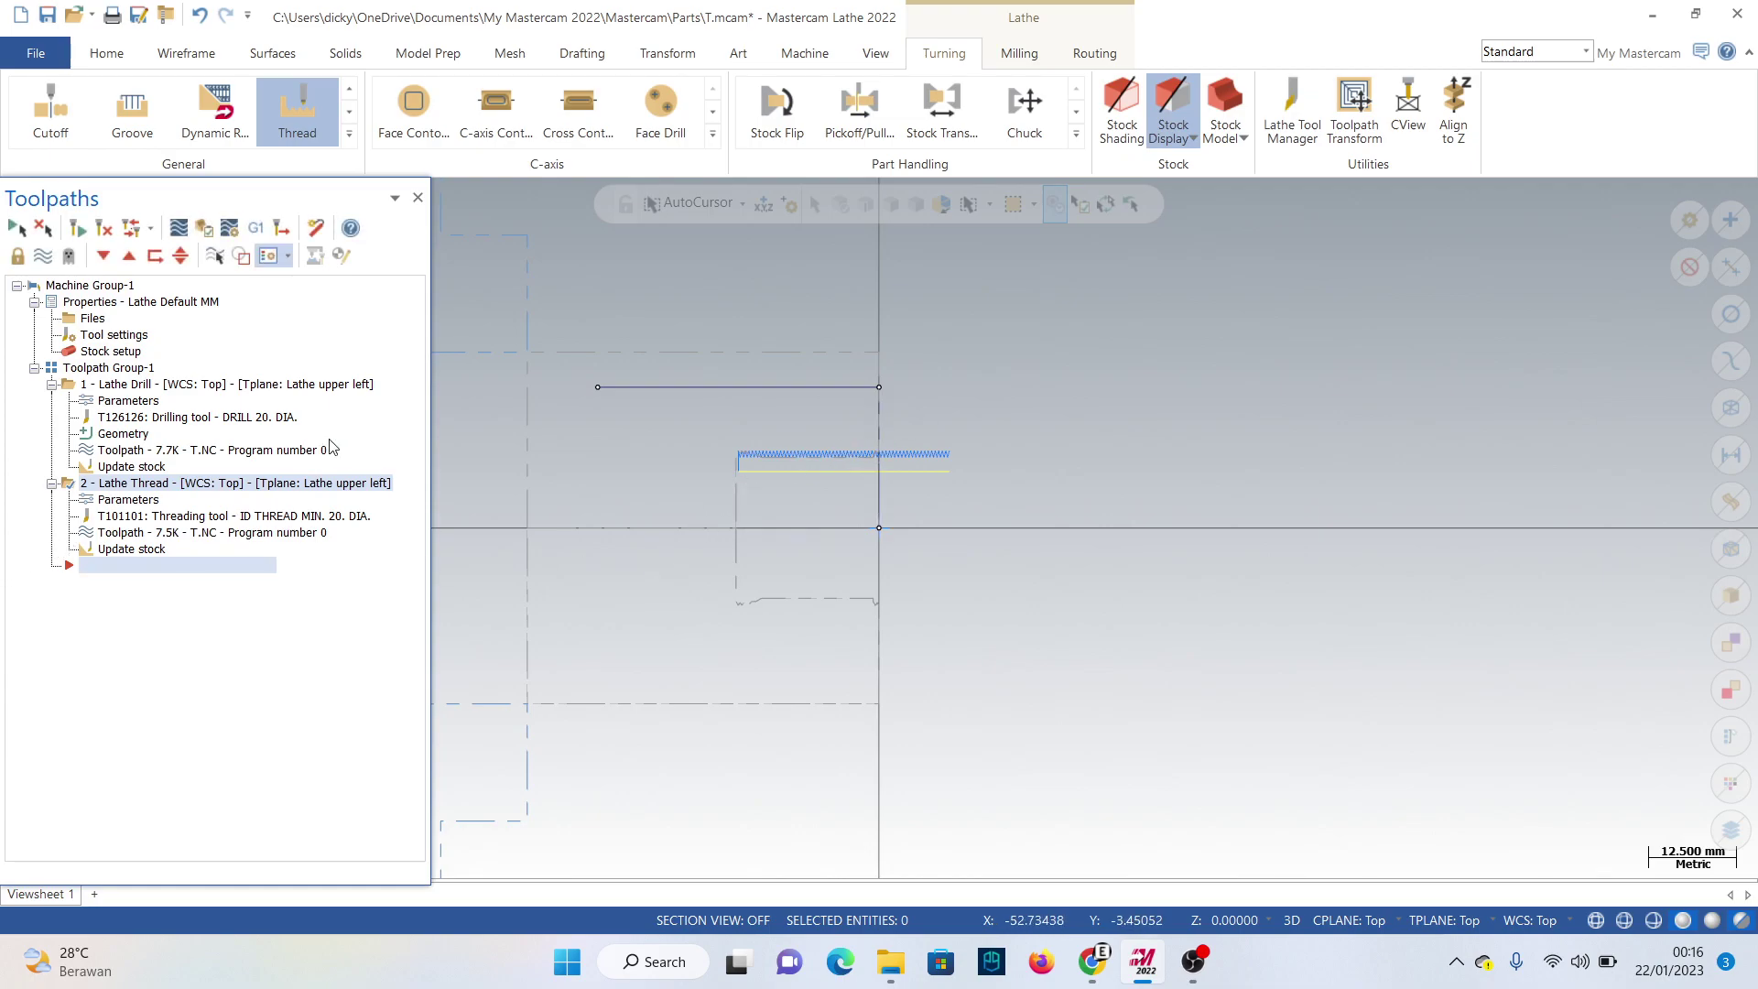
Change the Lathe Thread lead from 0.5 to 1.0 and regenerate the toolpath.
left_click(114, 500)
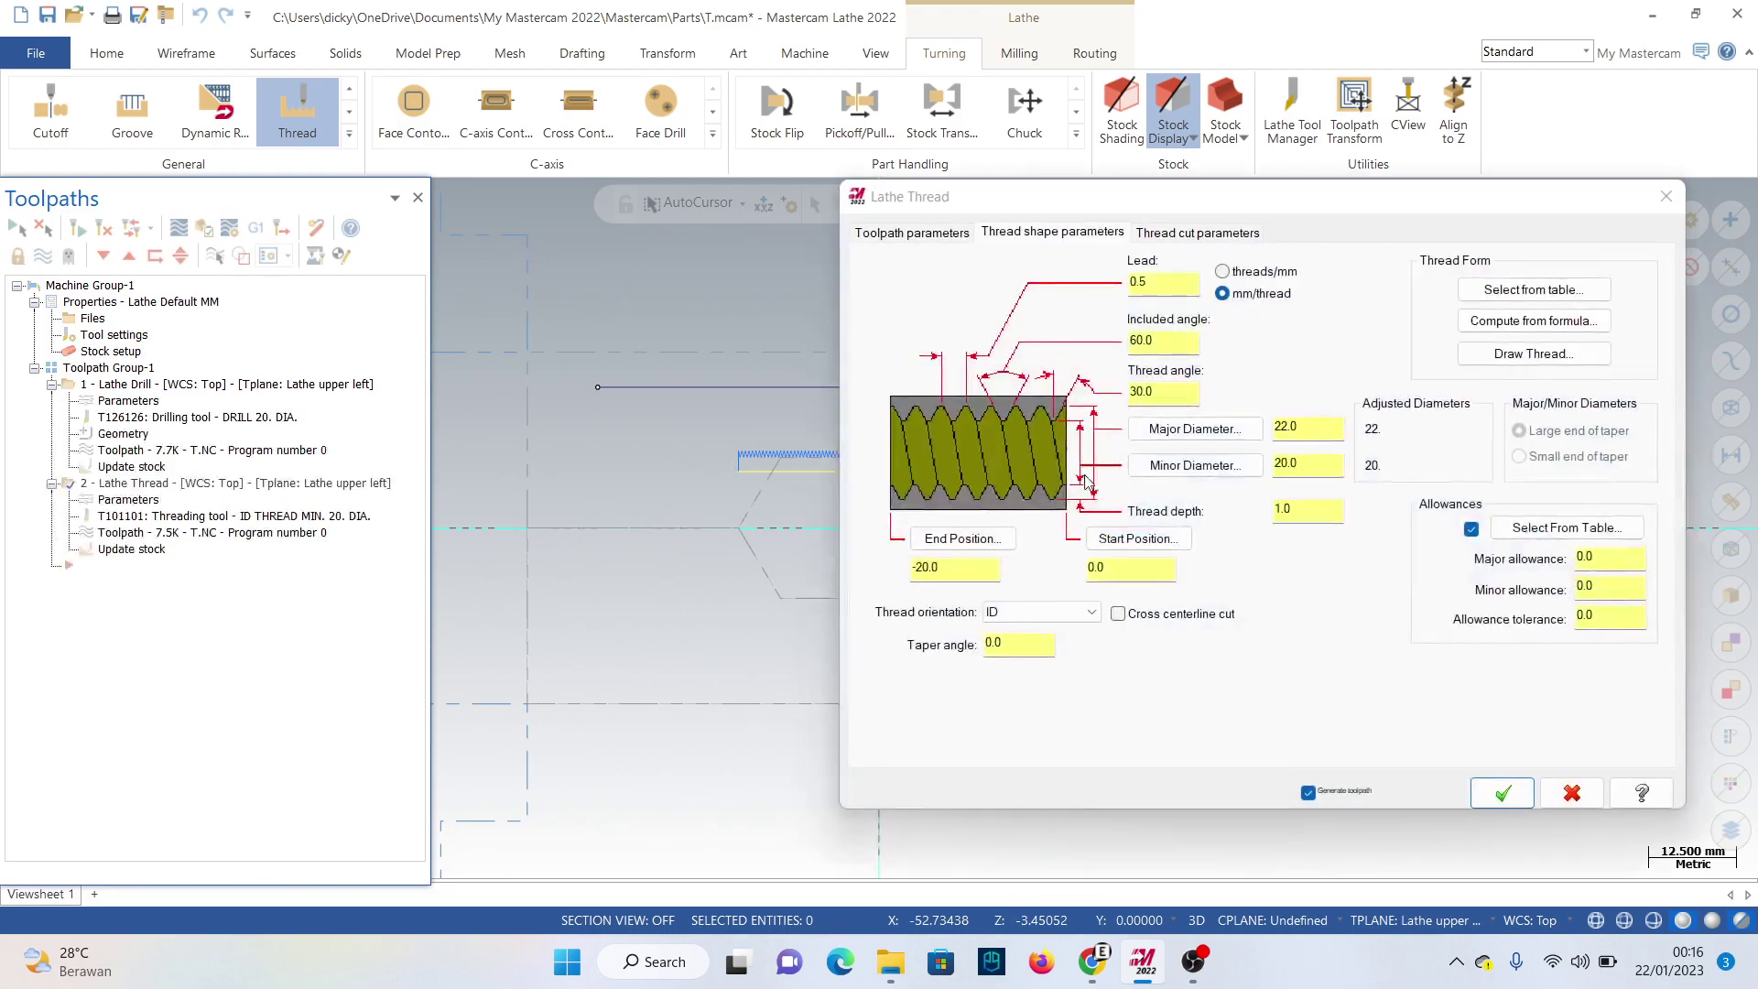
double_click(1139, 283)
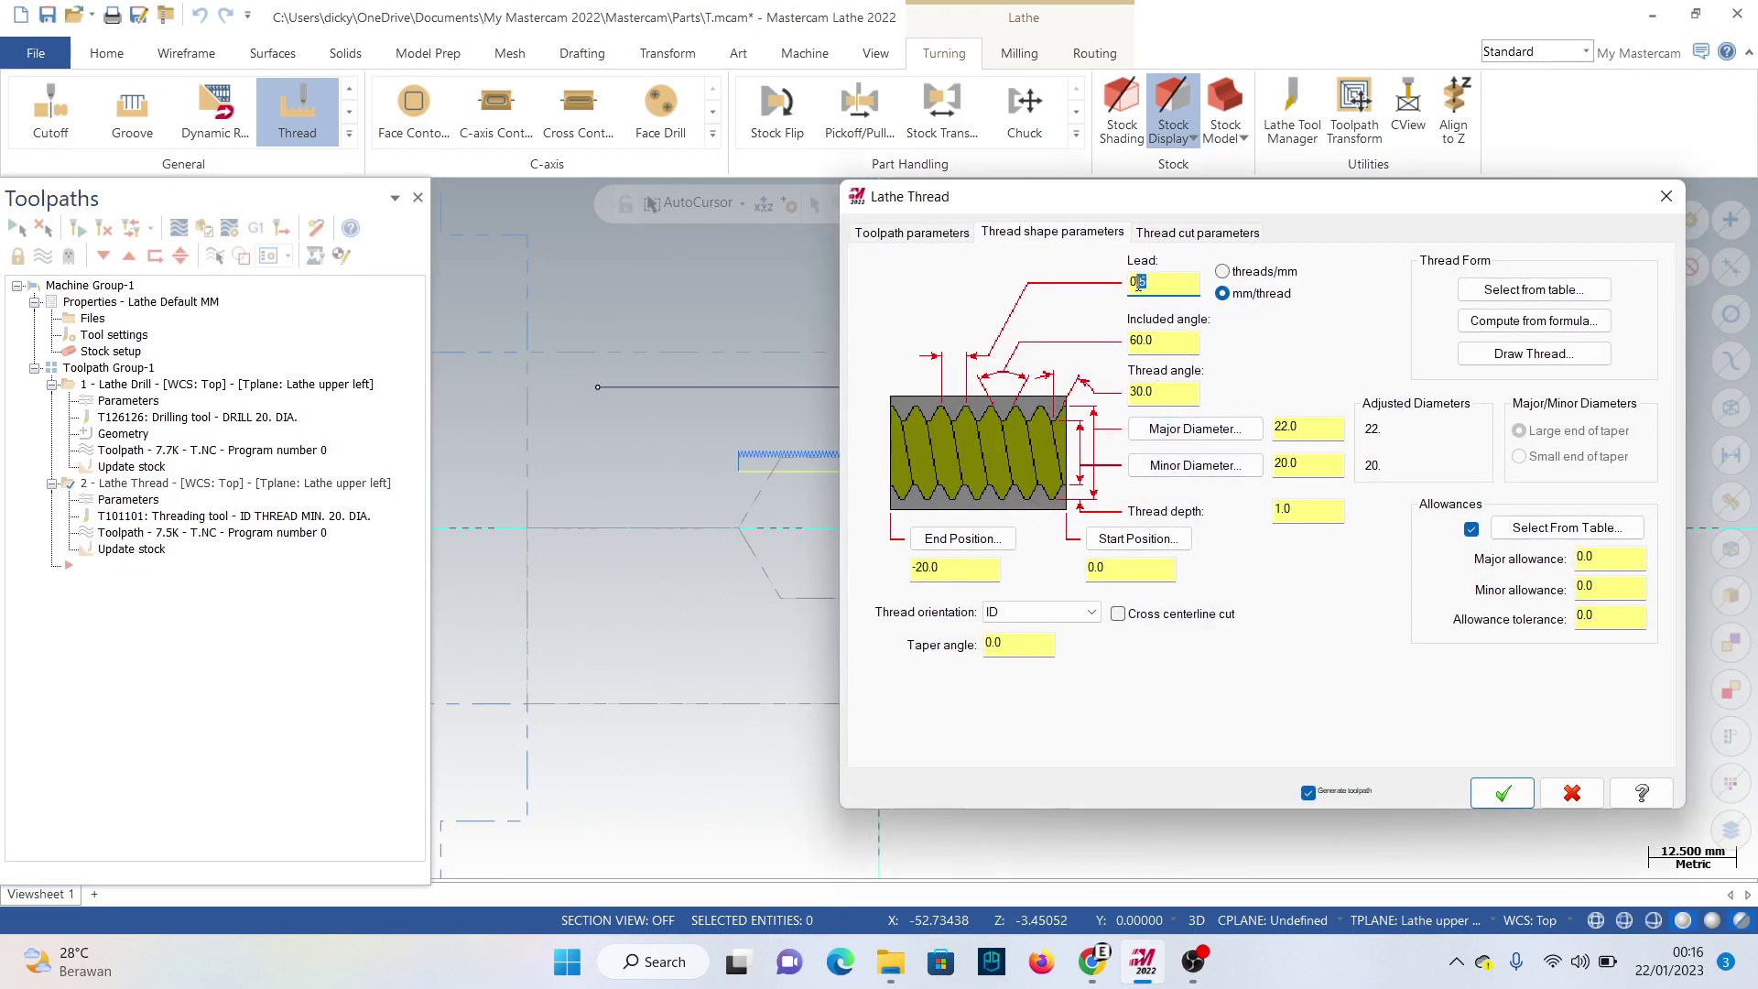
key("BackSpace")
type("1")
key("Return")
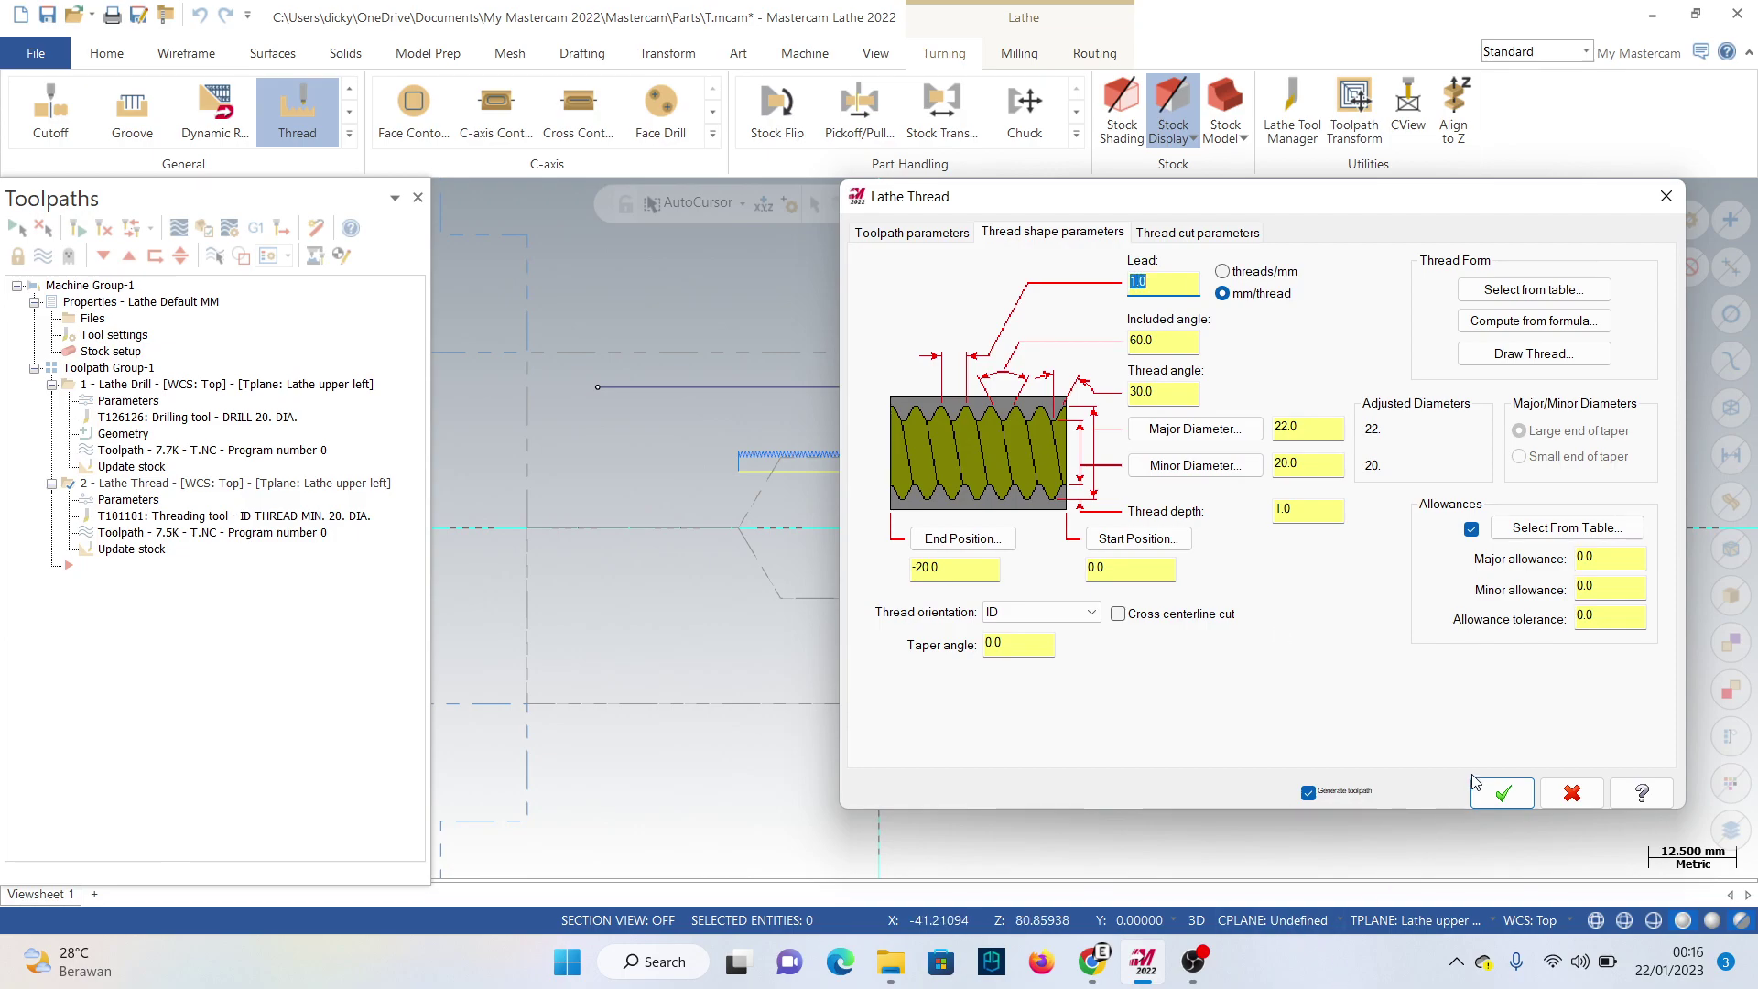
left_click(1483, 789)
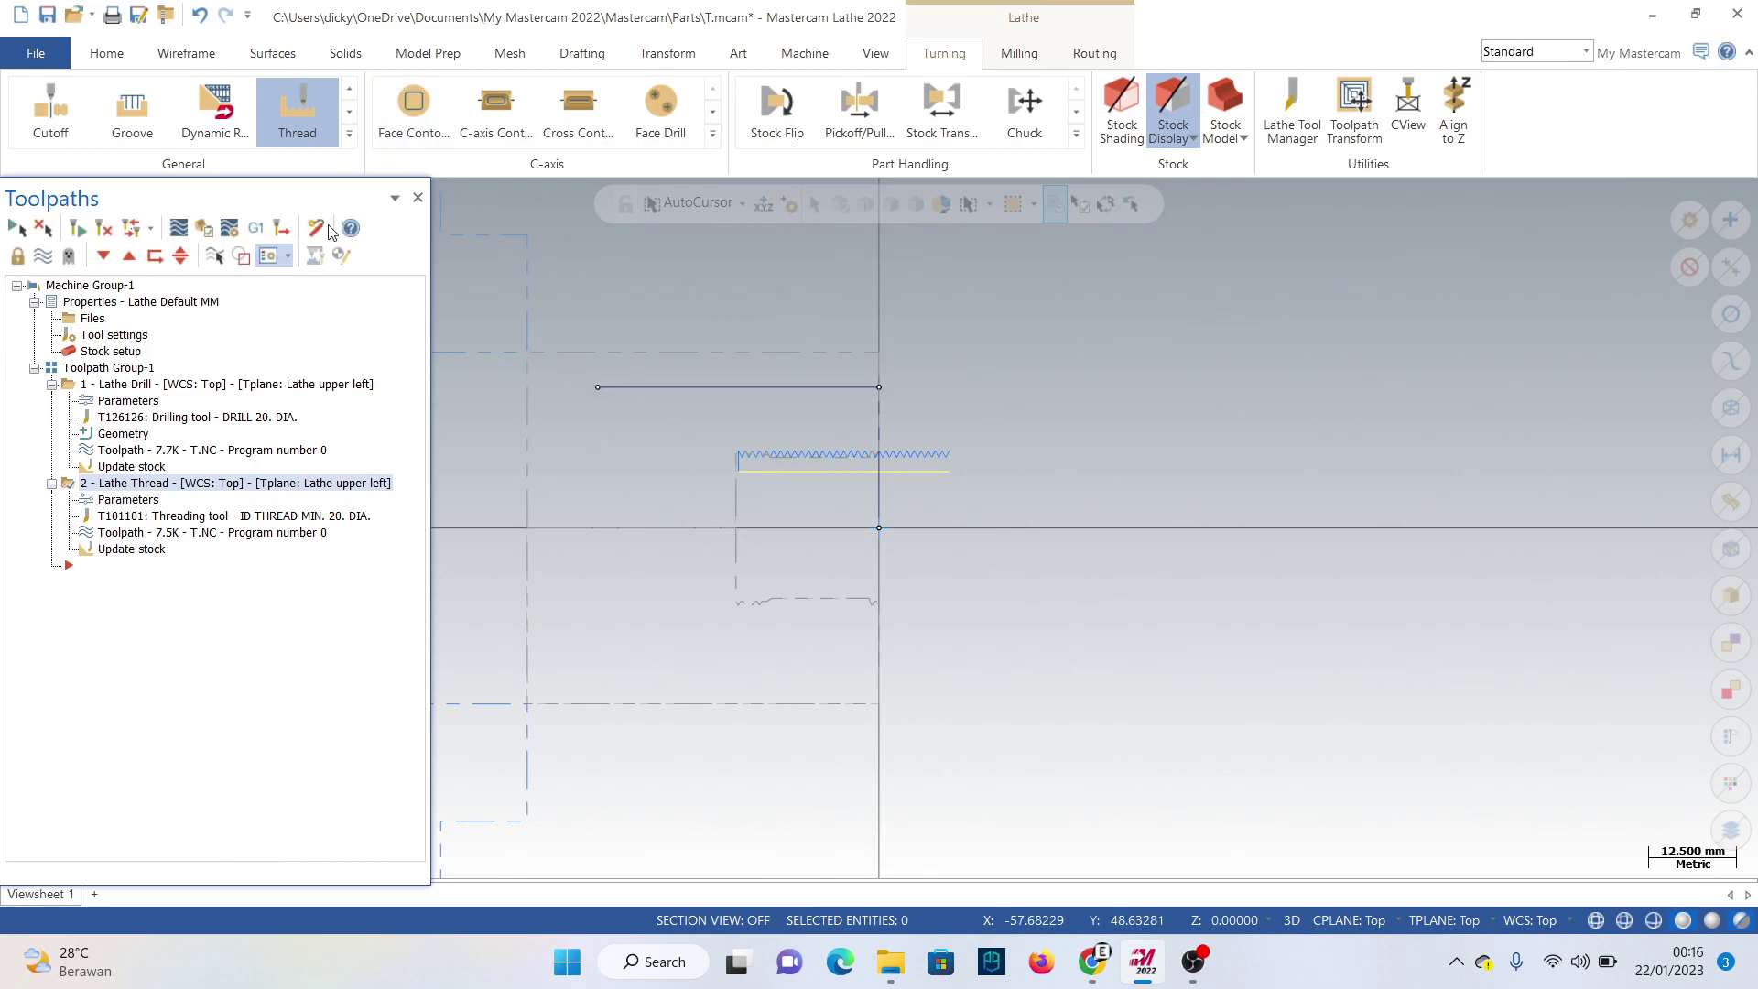
Regenerate the stock, play the toolpaths in Mastercam Simulator, and return to the main window.
left_click(230, 240)
left_click(256, 239)
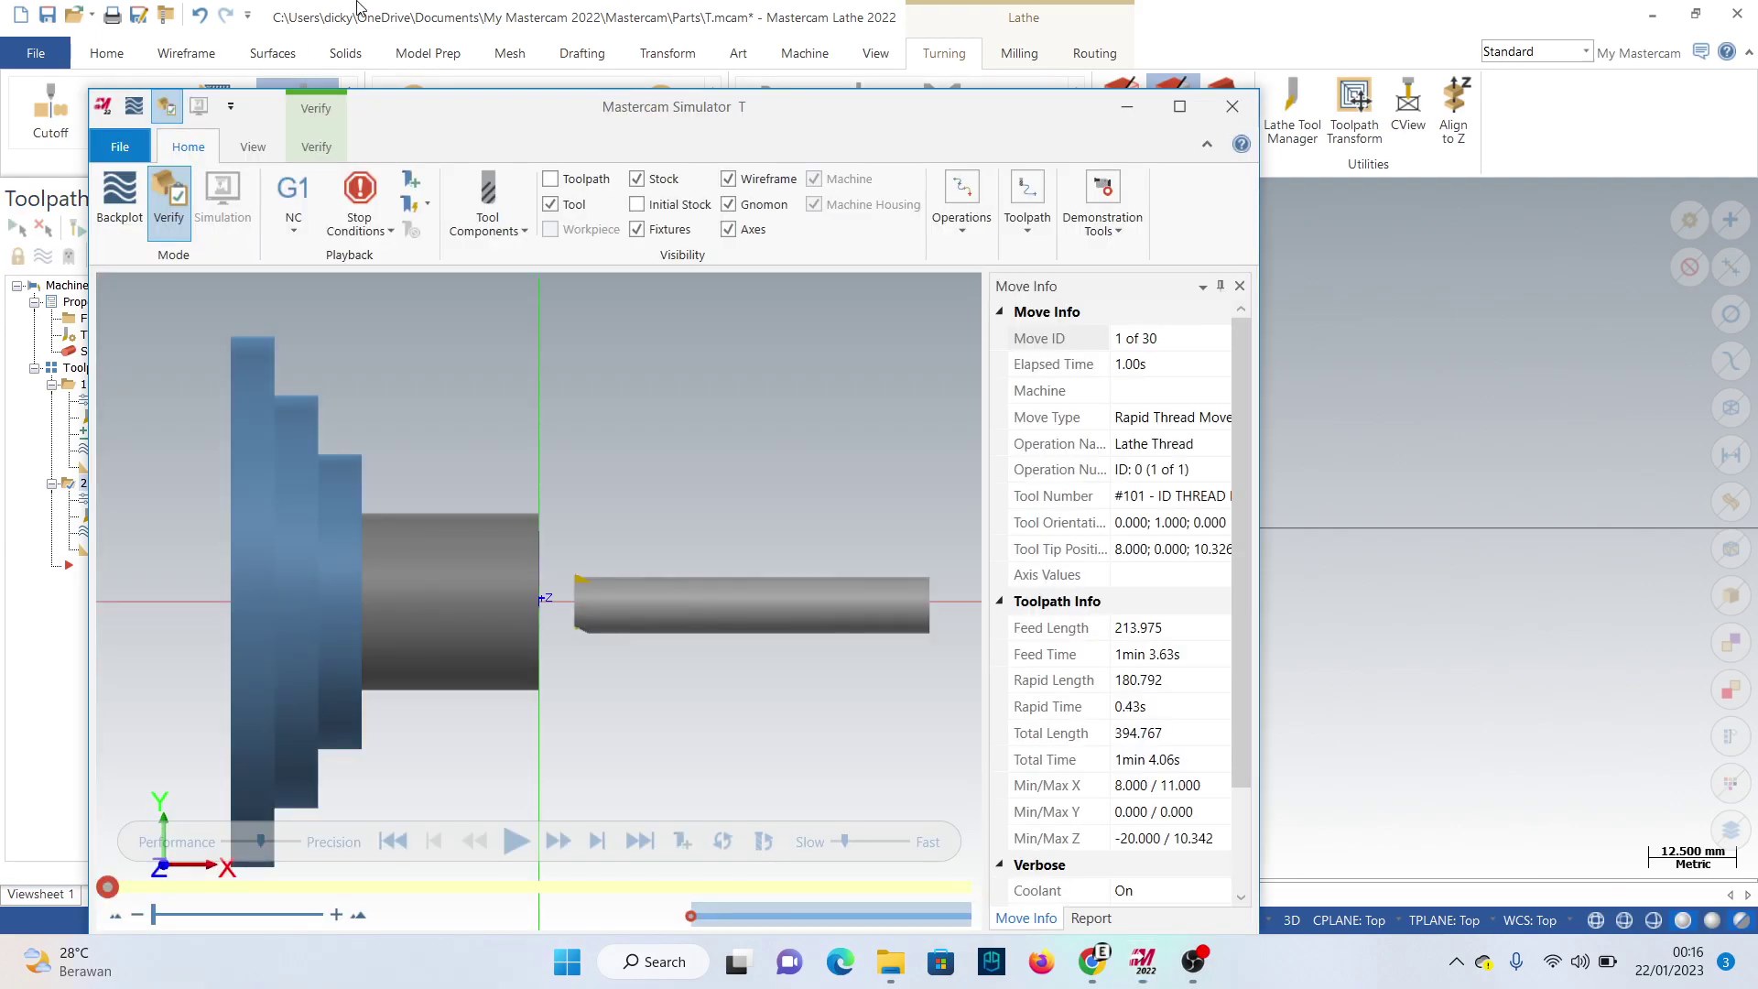
left_click(523, 832)
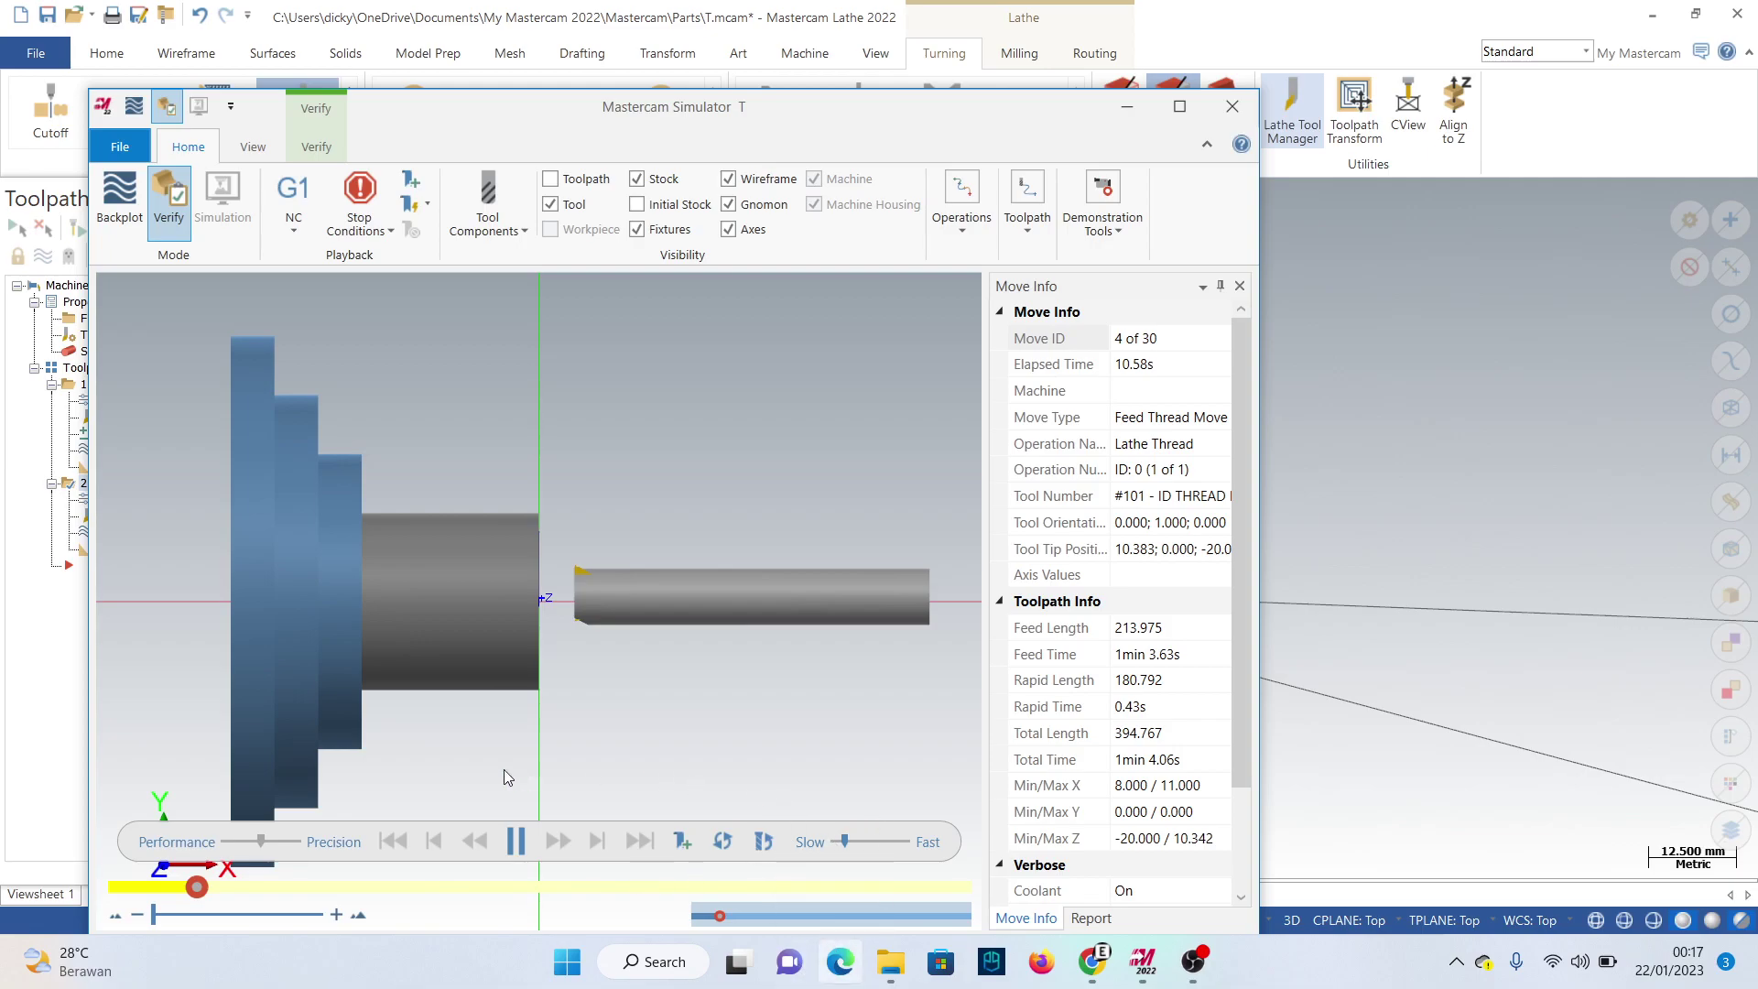
left_click(1271, 108)
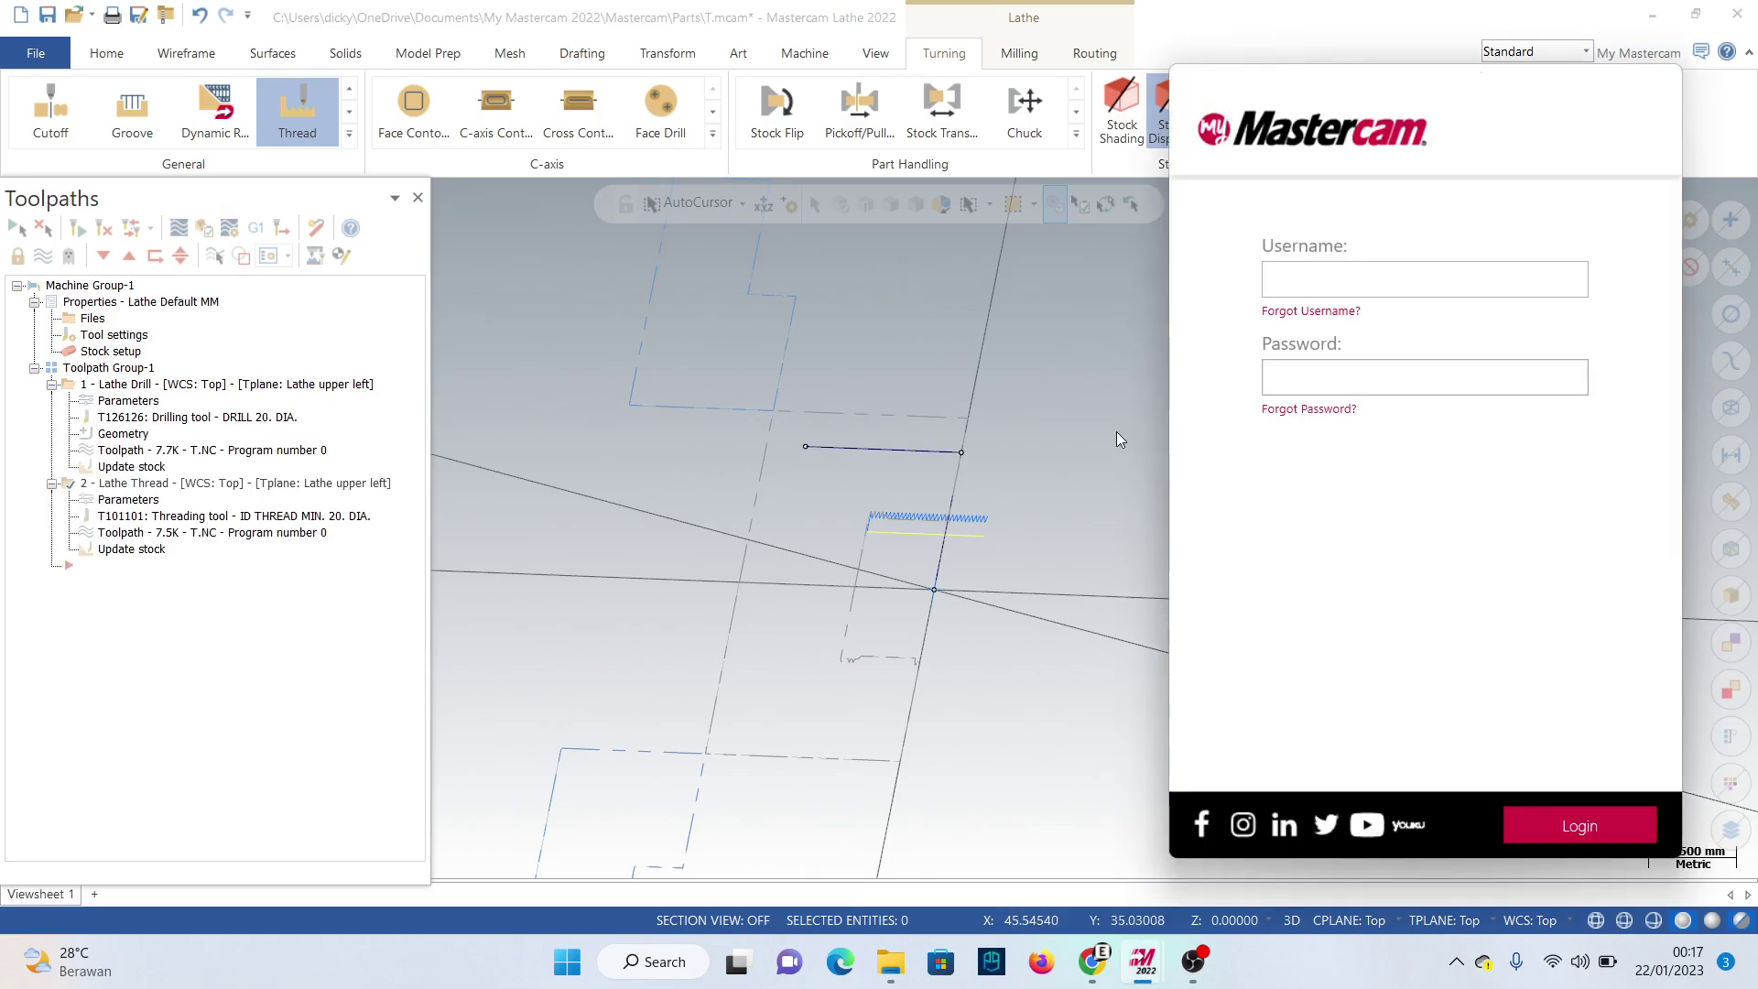
Close the login panel, switch to the Top (WCS) view, and regenerate the part stock.
left_click(1081, 439)
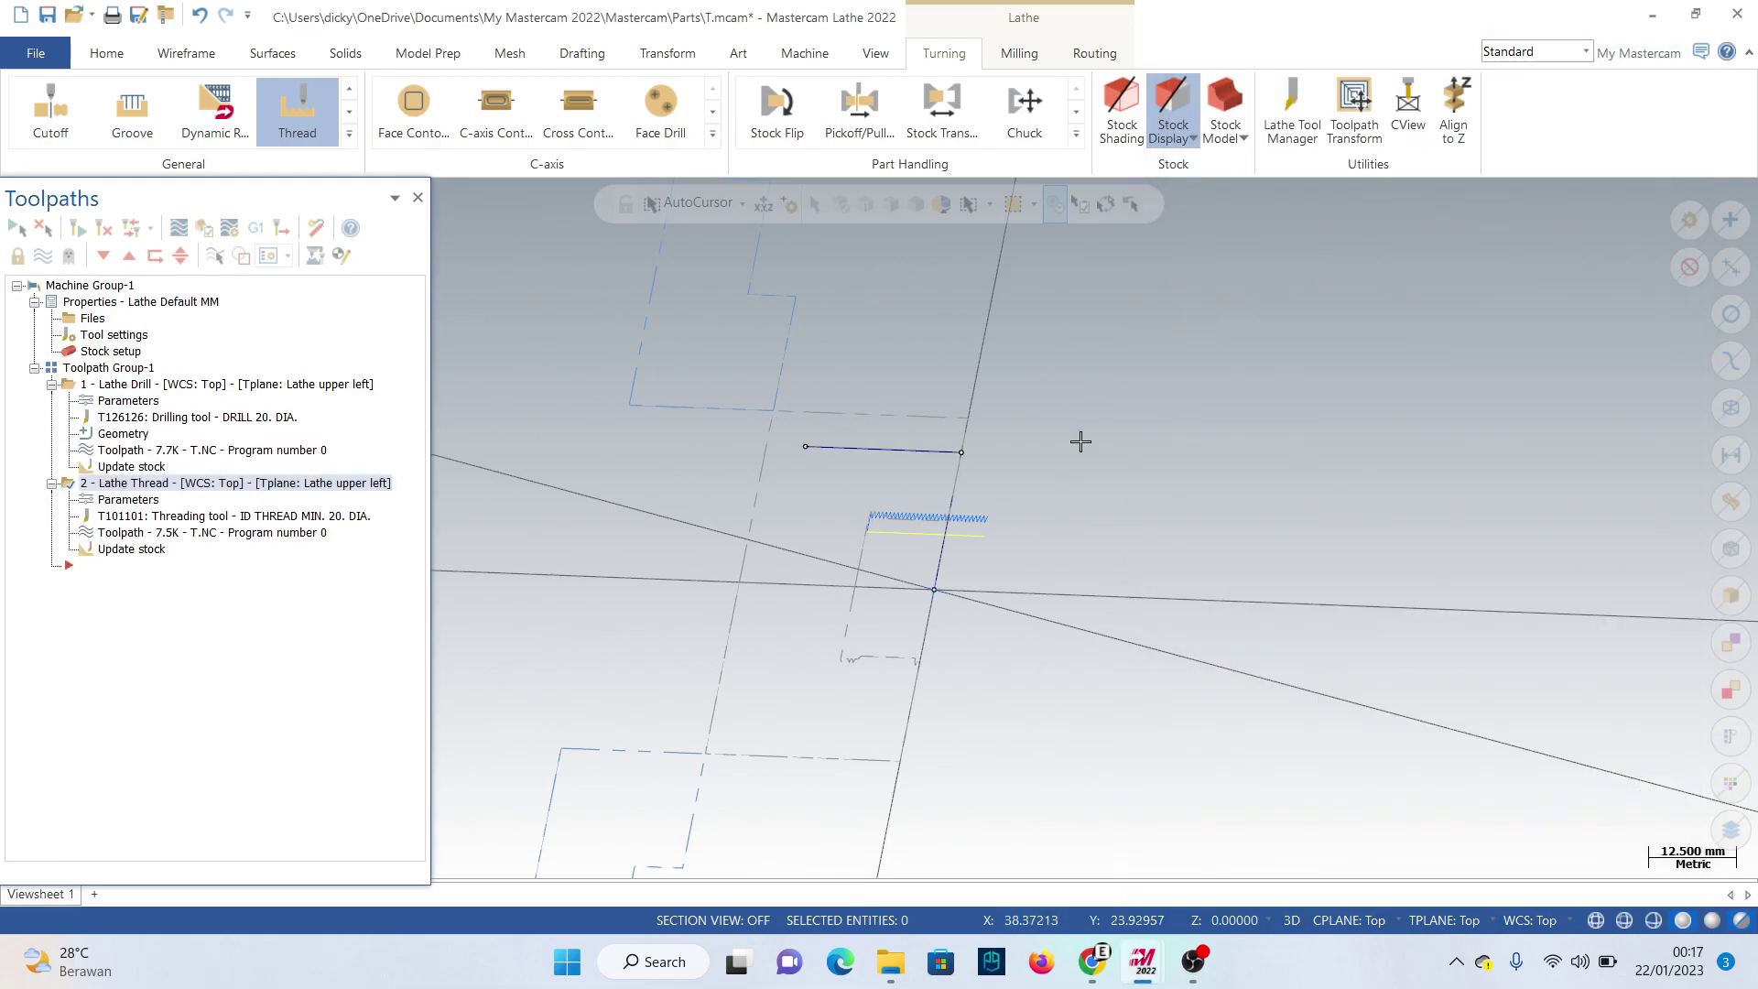
right_click(1156, 469)
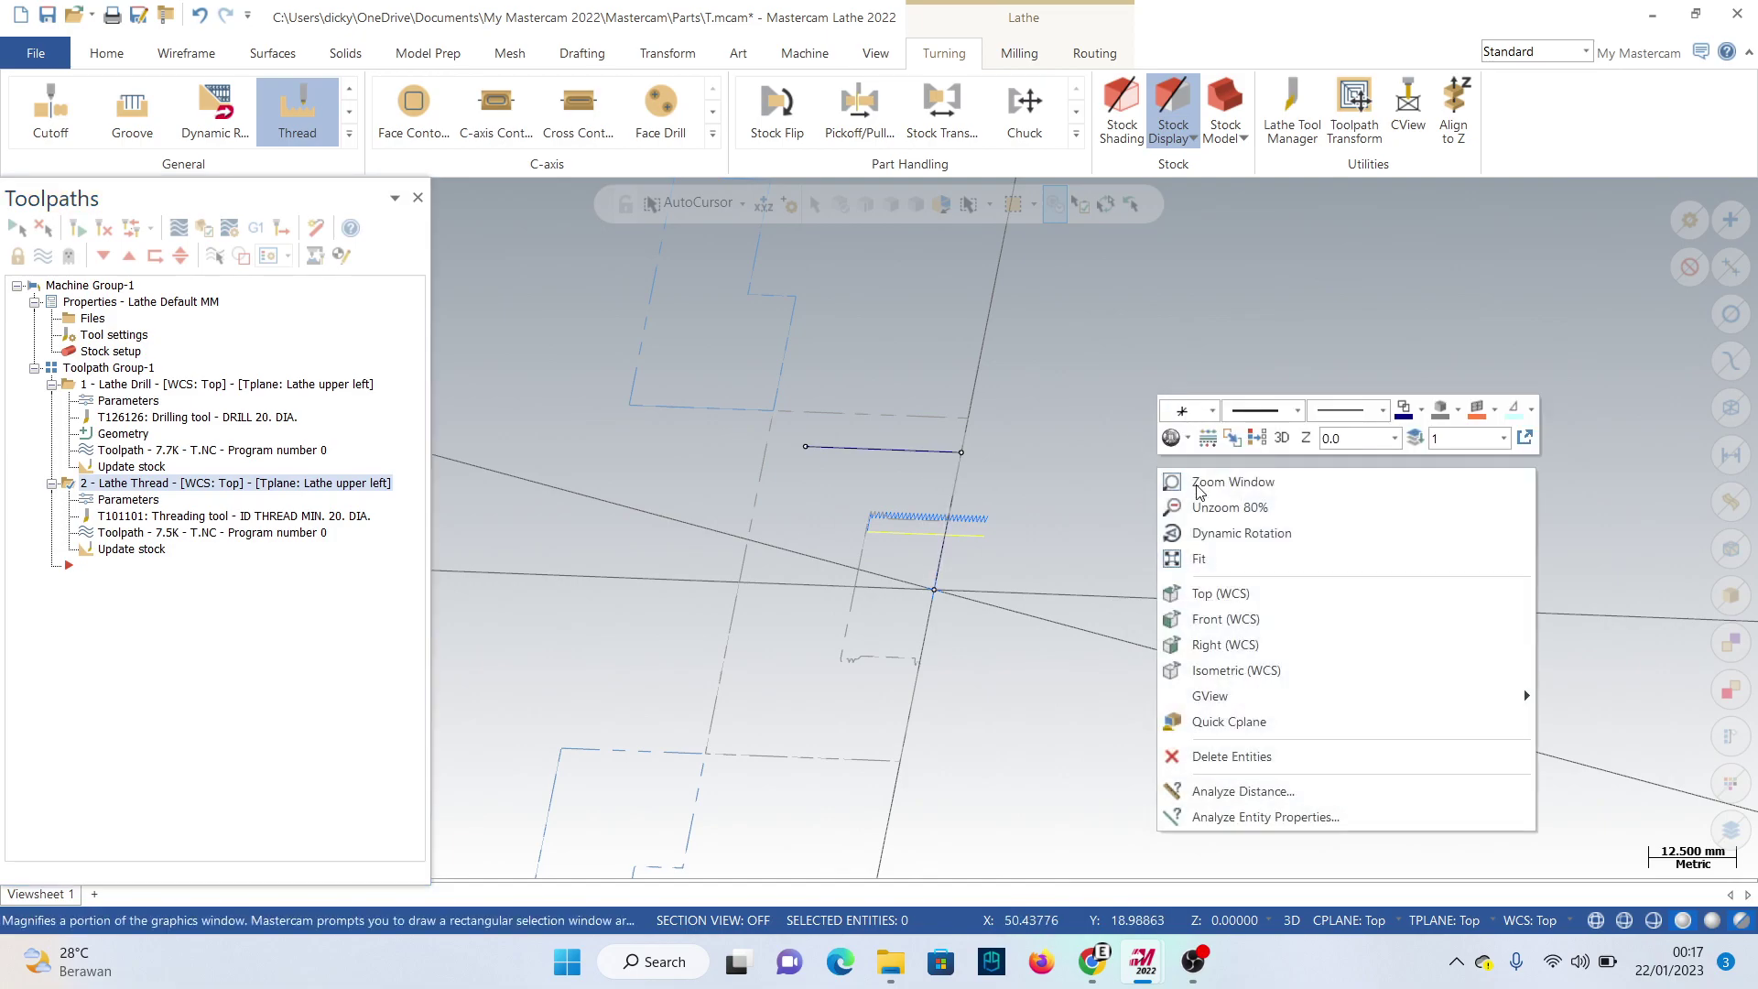
left_click(1218, 593)
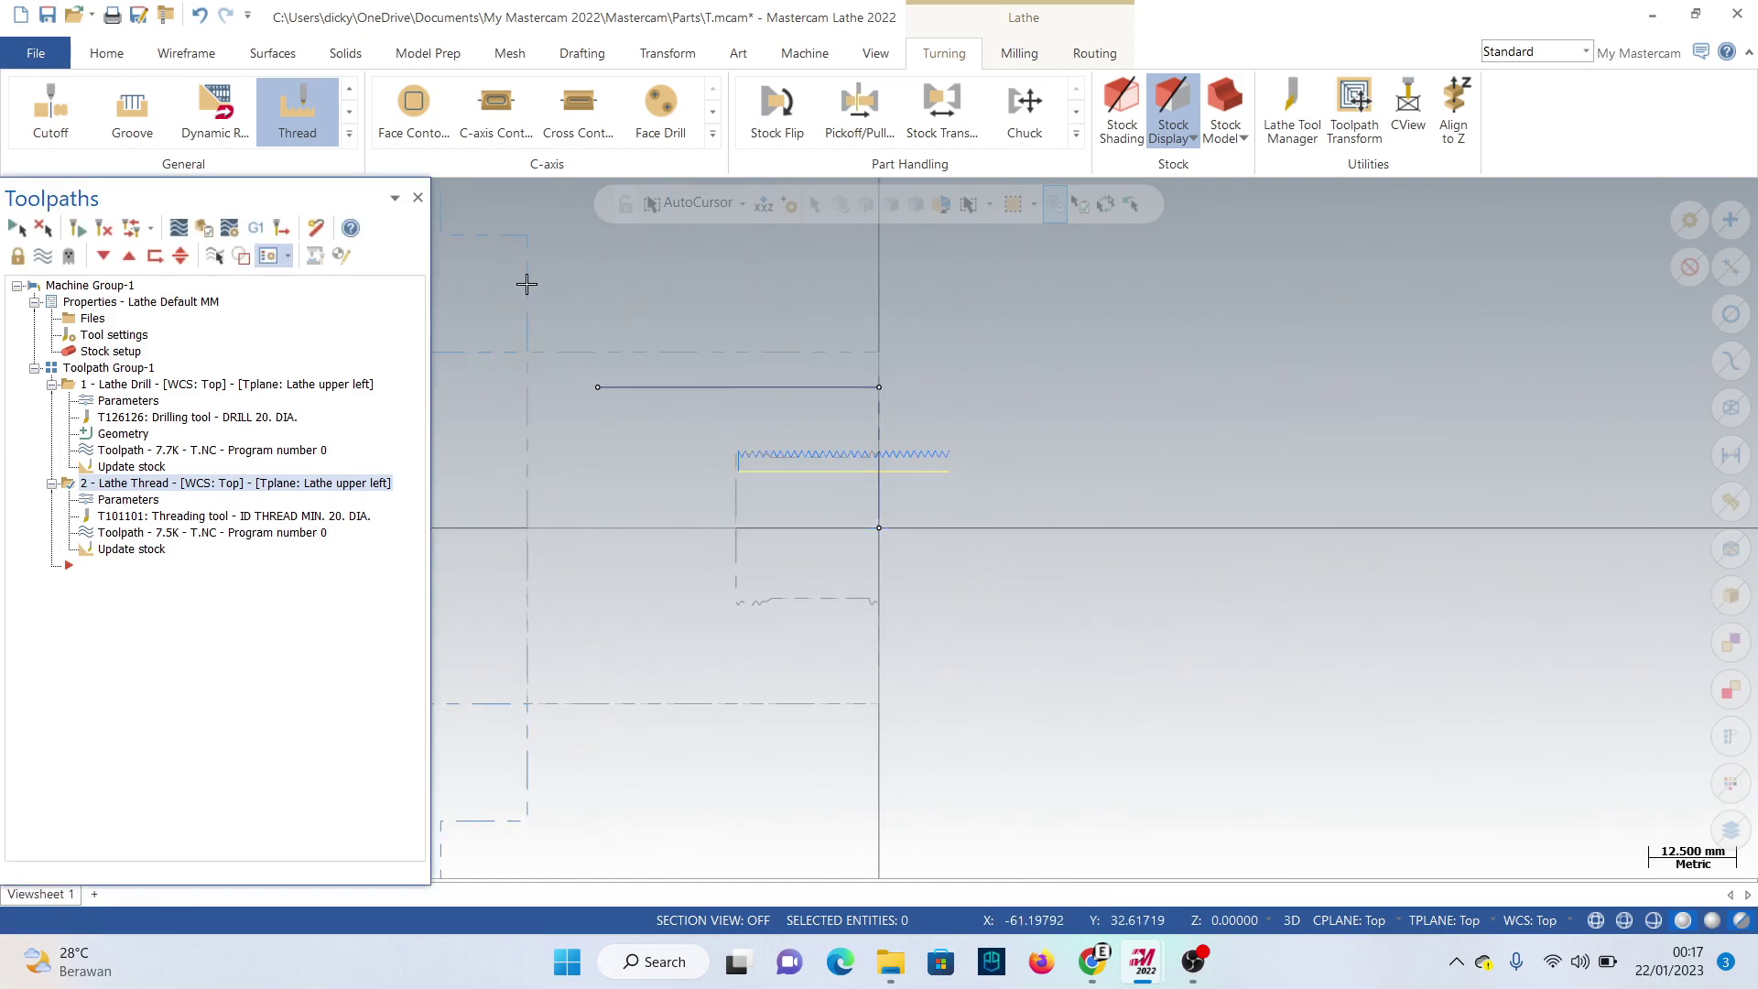
left_click(205, 230)
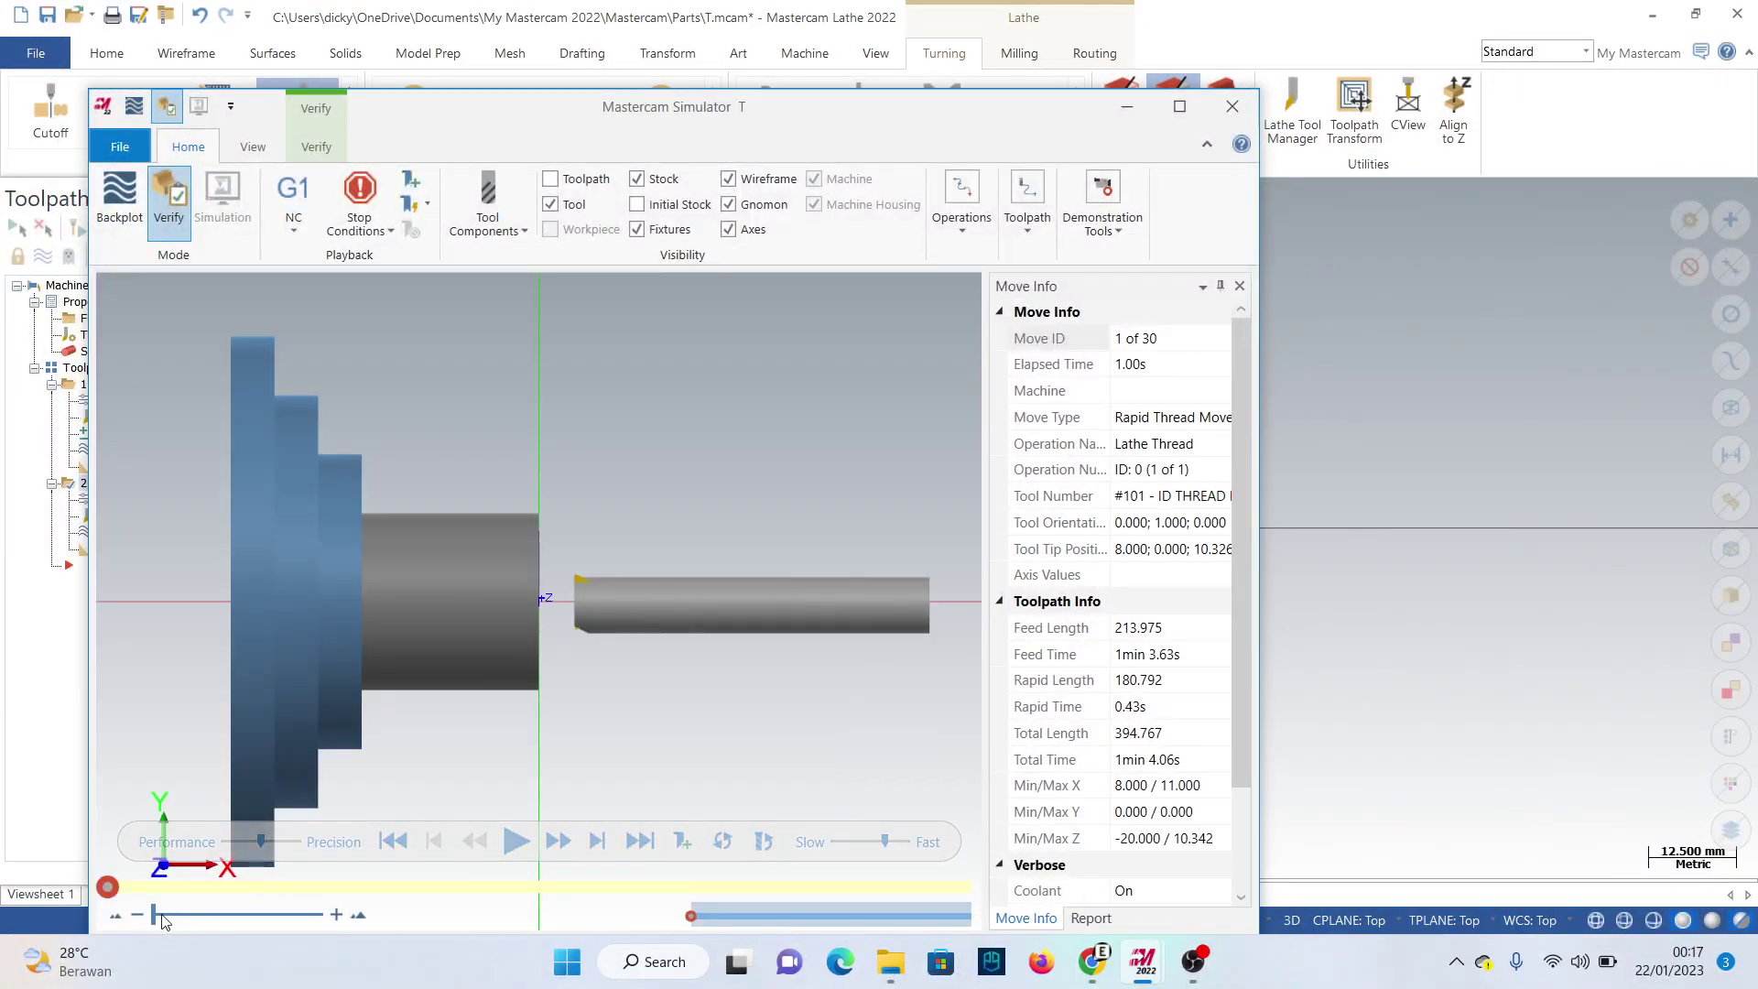
Play the Lathe Thread simulation to move 4 of 30, then close the Simulator.
left_click(510, 843)
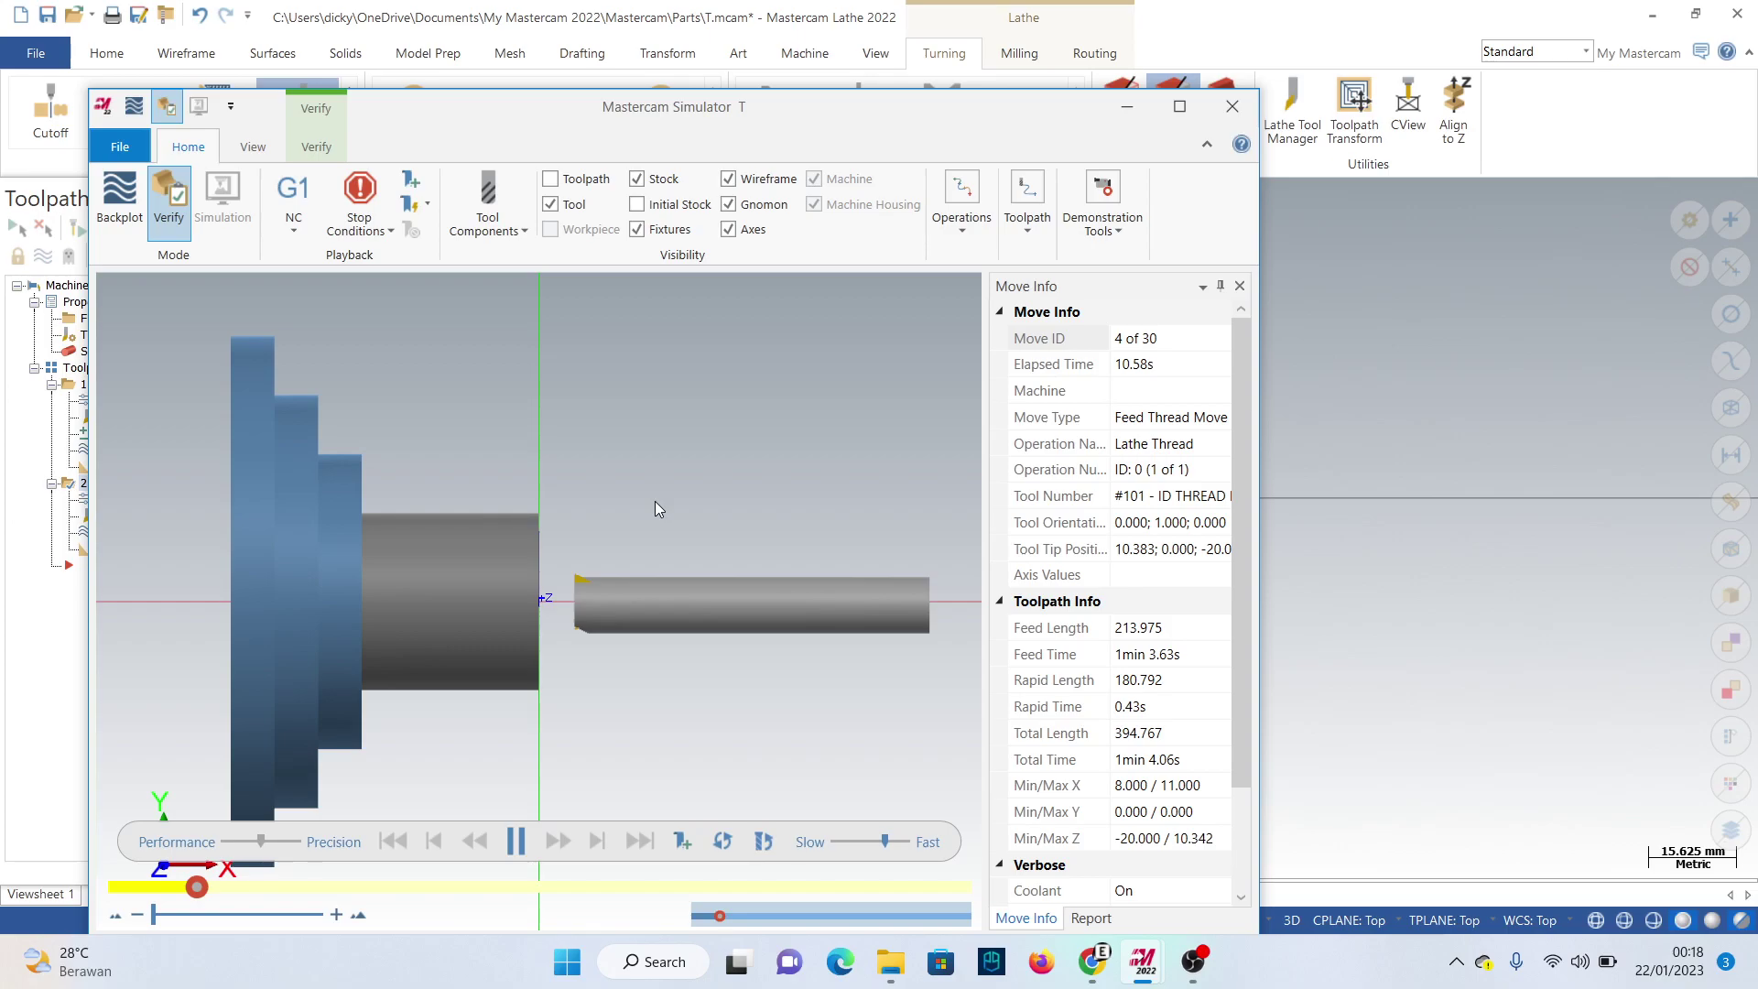
scroll(656, 502, "down", 1)
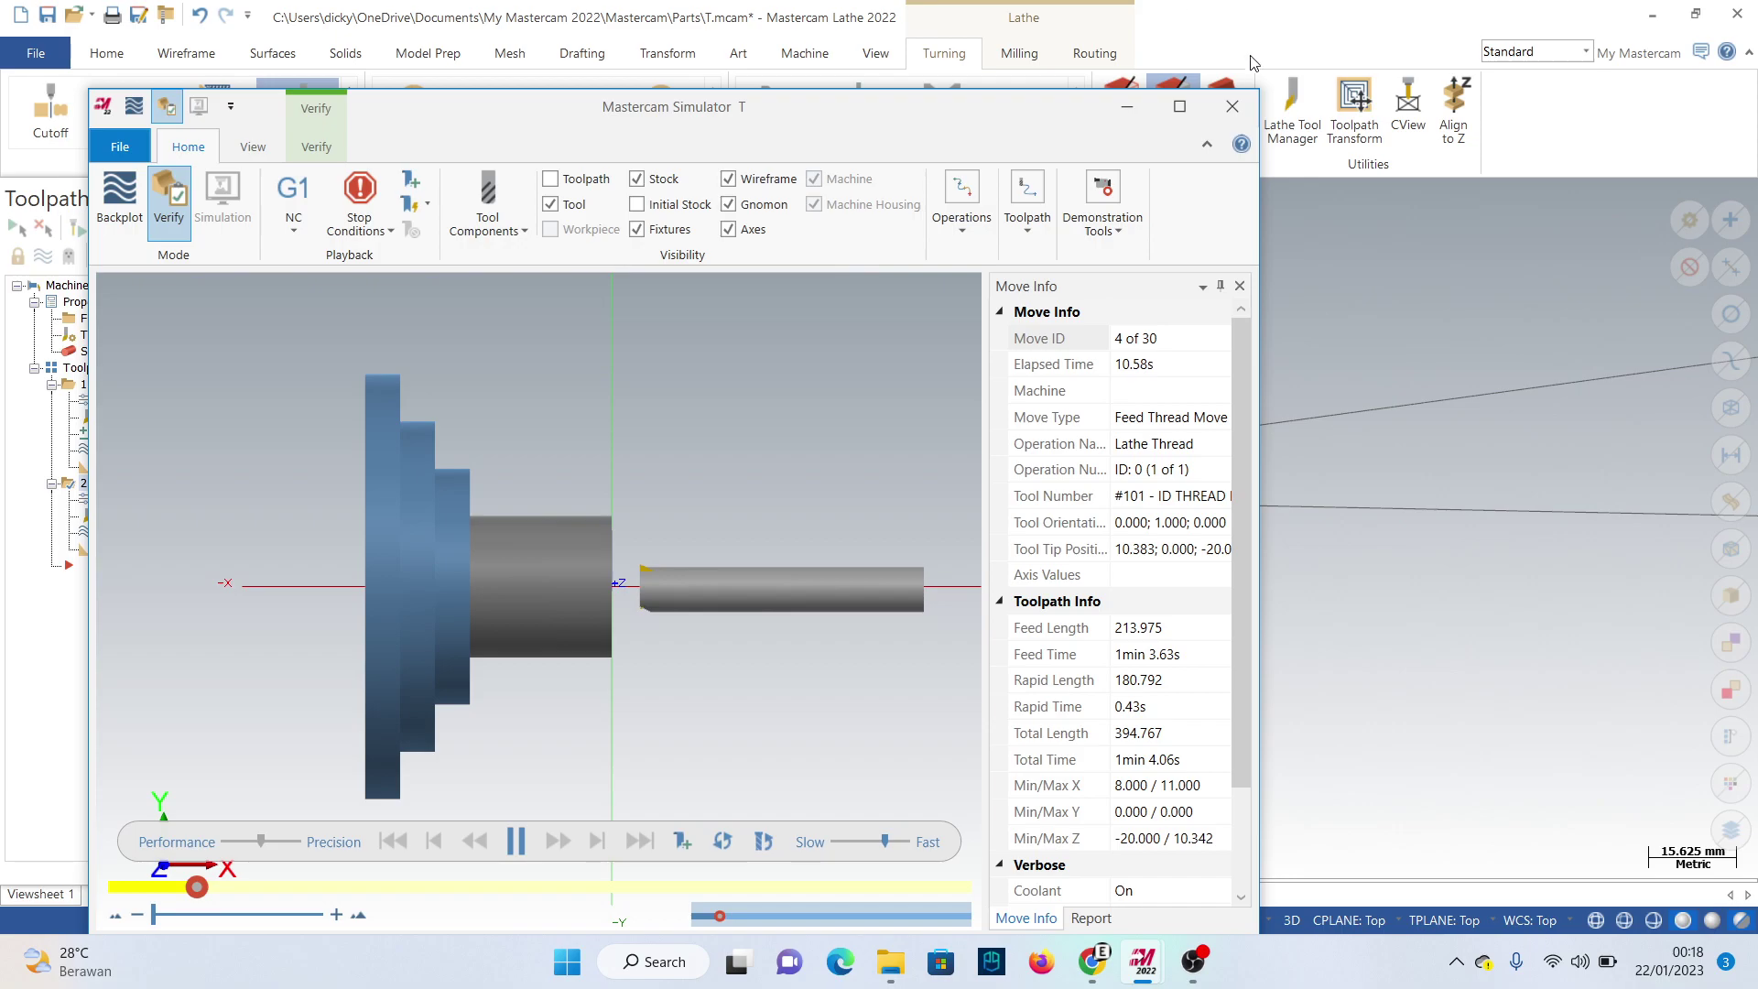
left_click(1233, 106)
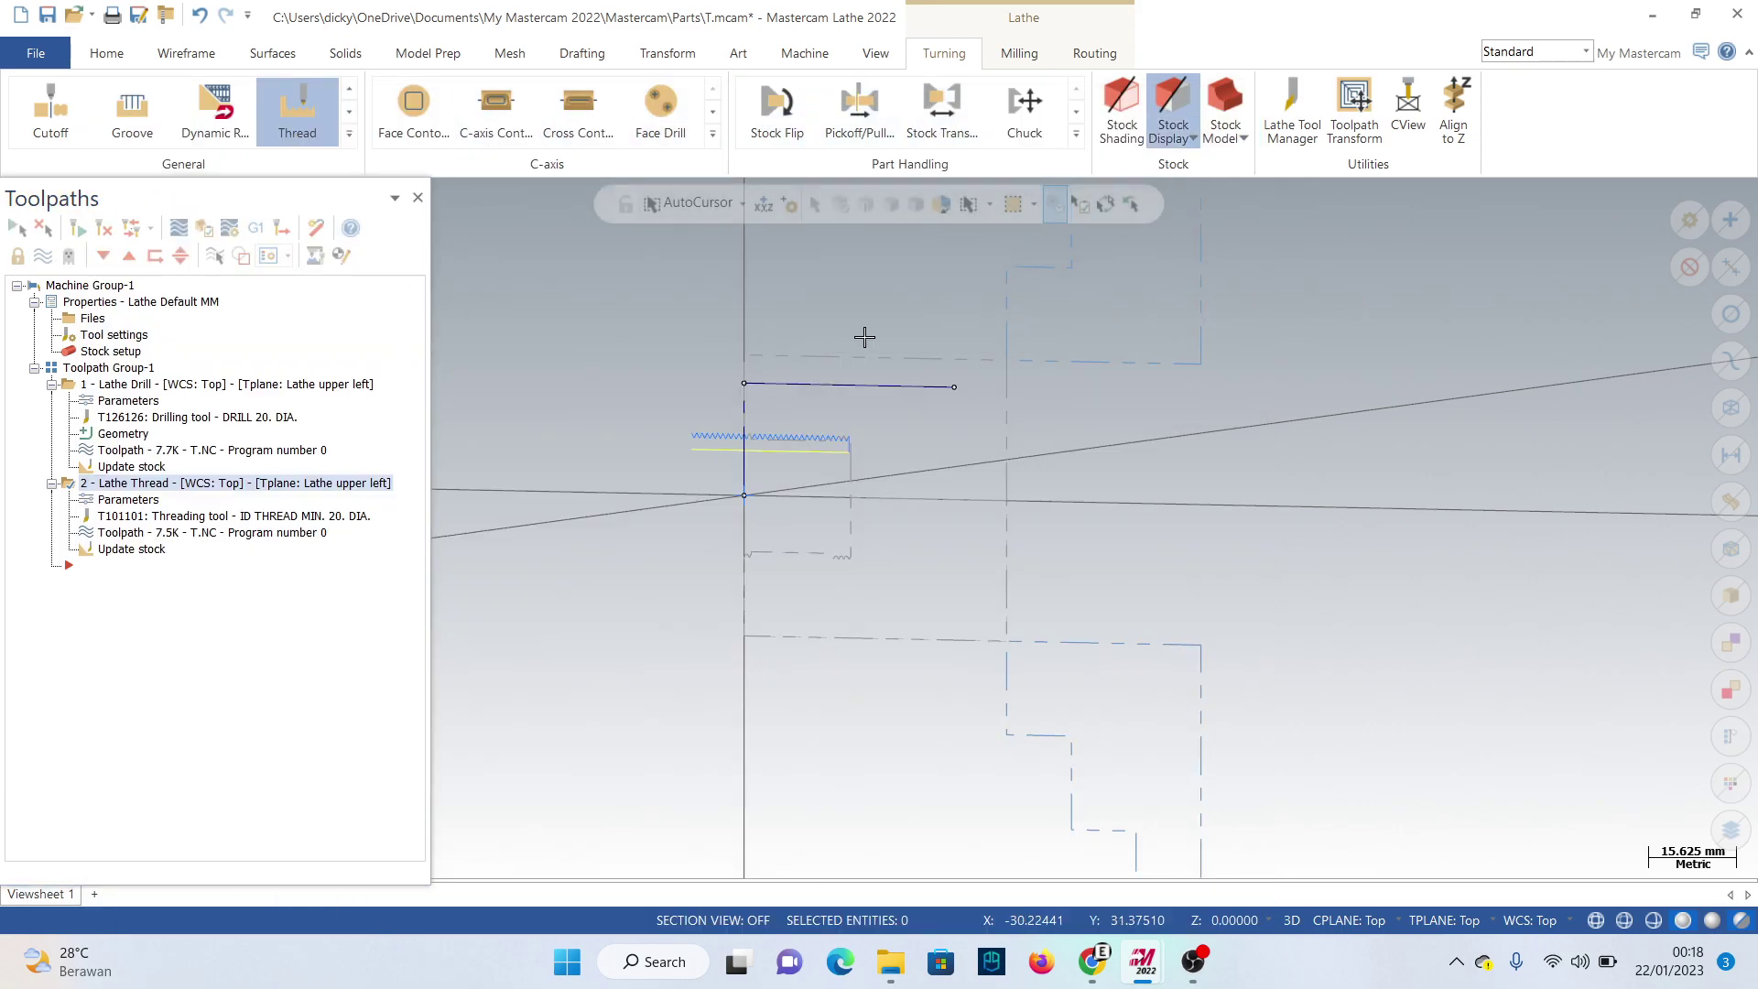
Save the part as T in the Parts folder, replacing the existing T.mcam.
left_click(61, 28)
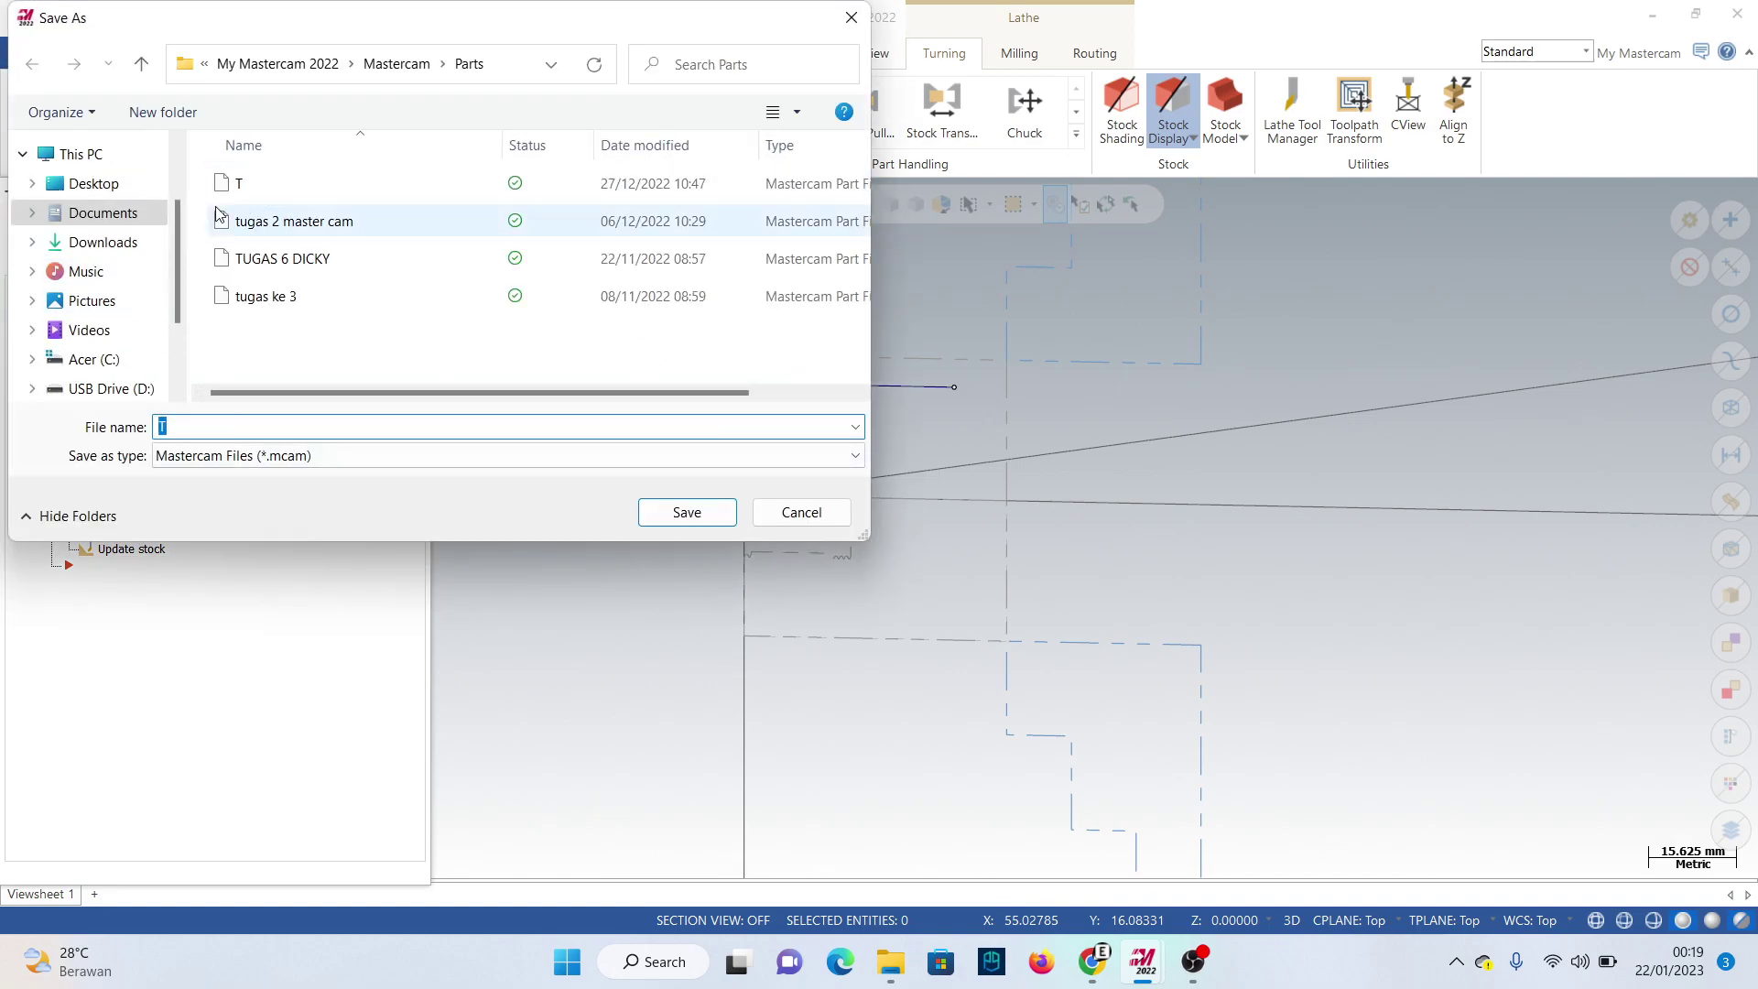
left_click(686, 513)
left_click(933, 482)
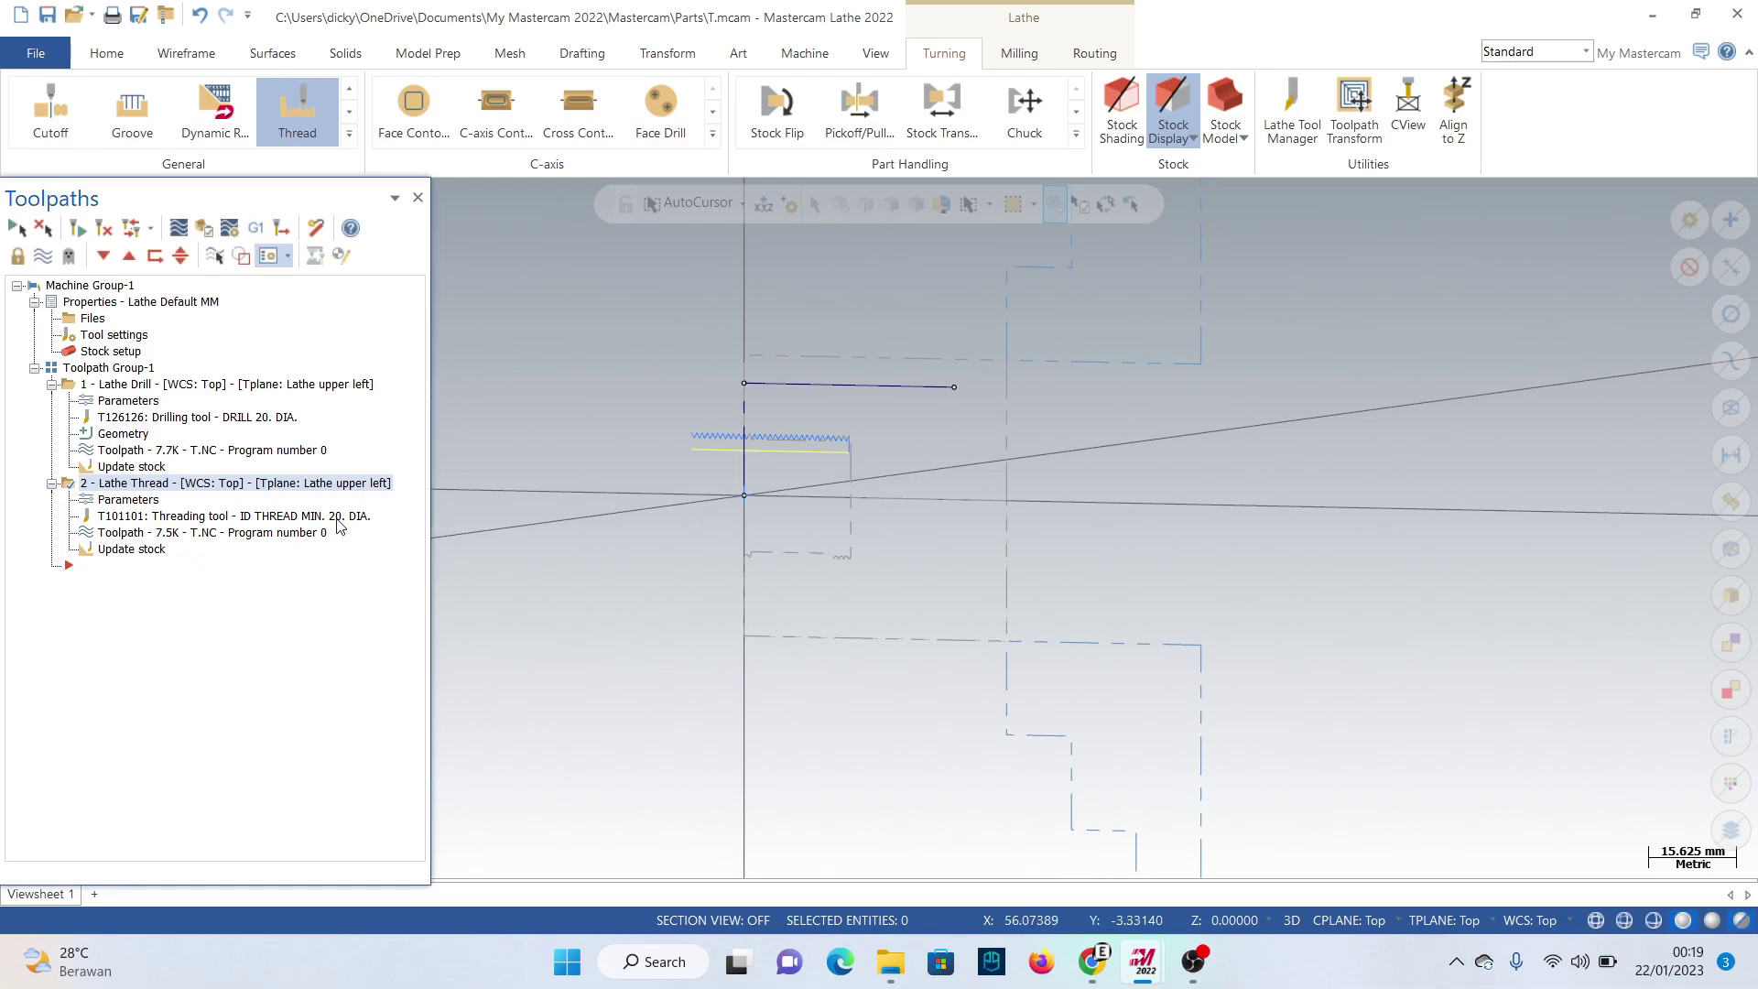
Switch the graphics area to the Top (WCS) view and save the part.
right_click(911, 436)
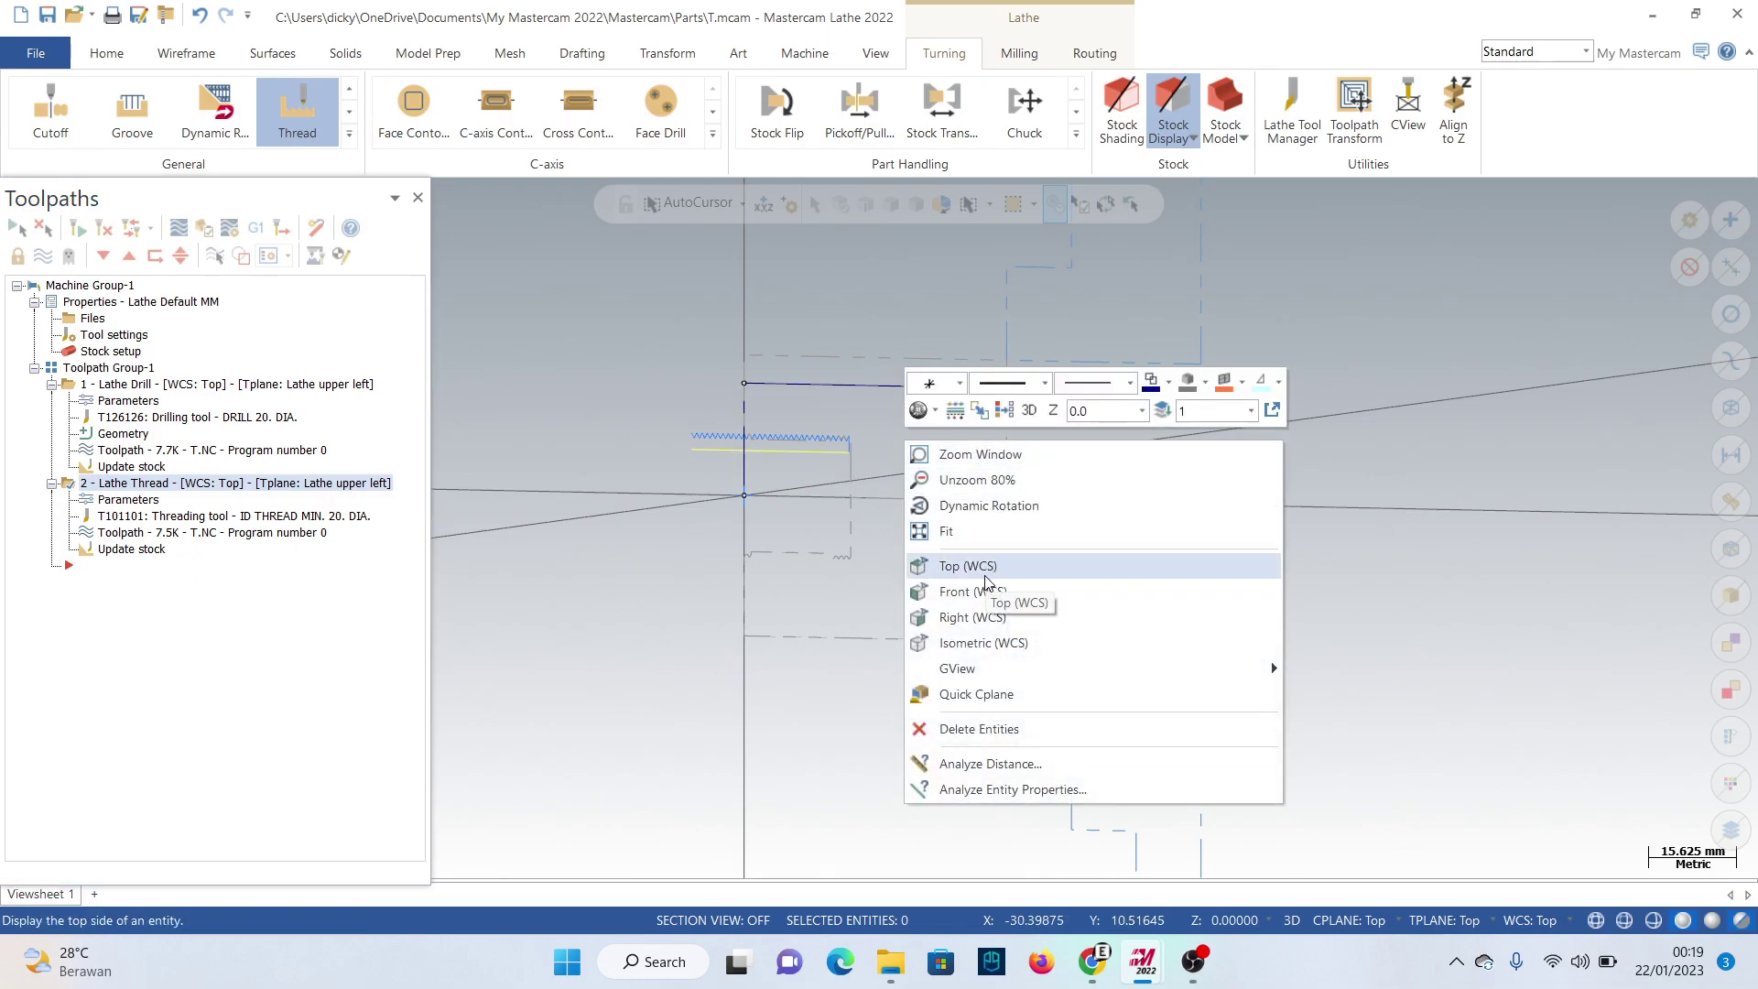
left_click(973, 566)
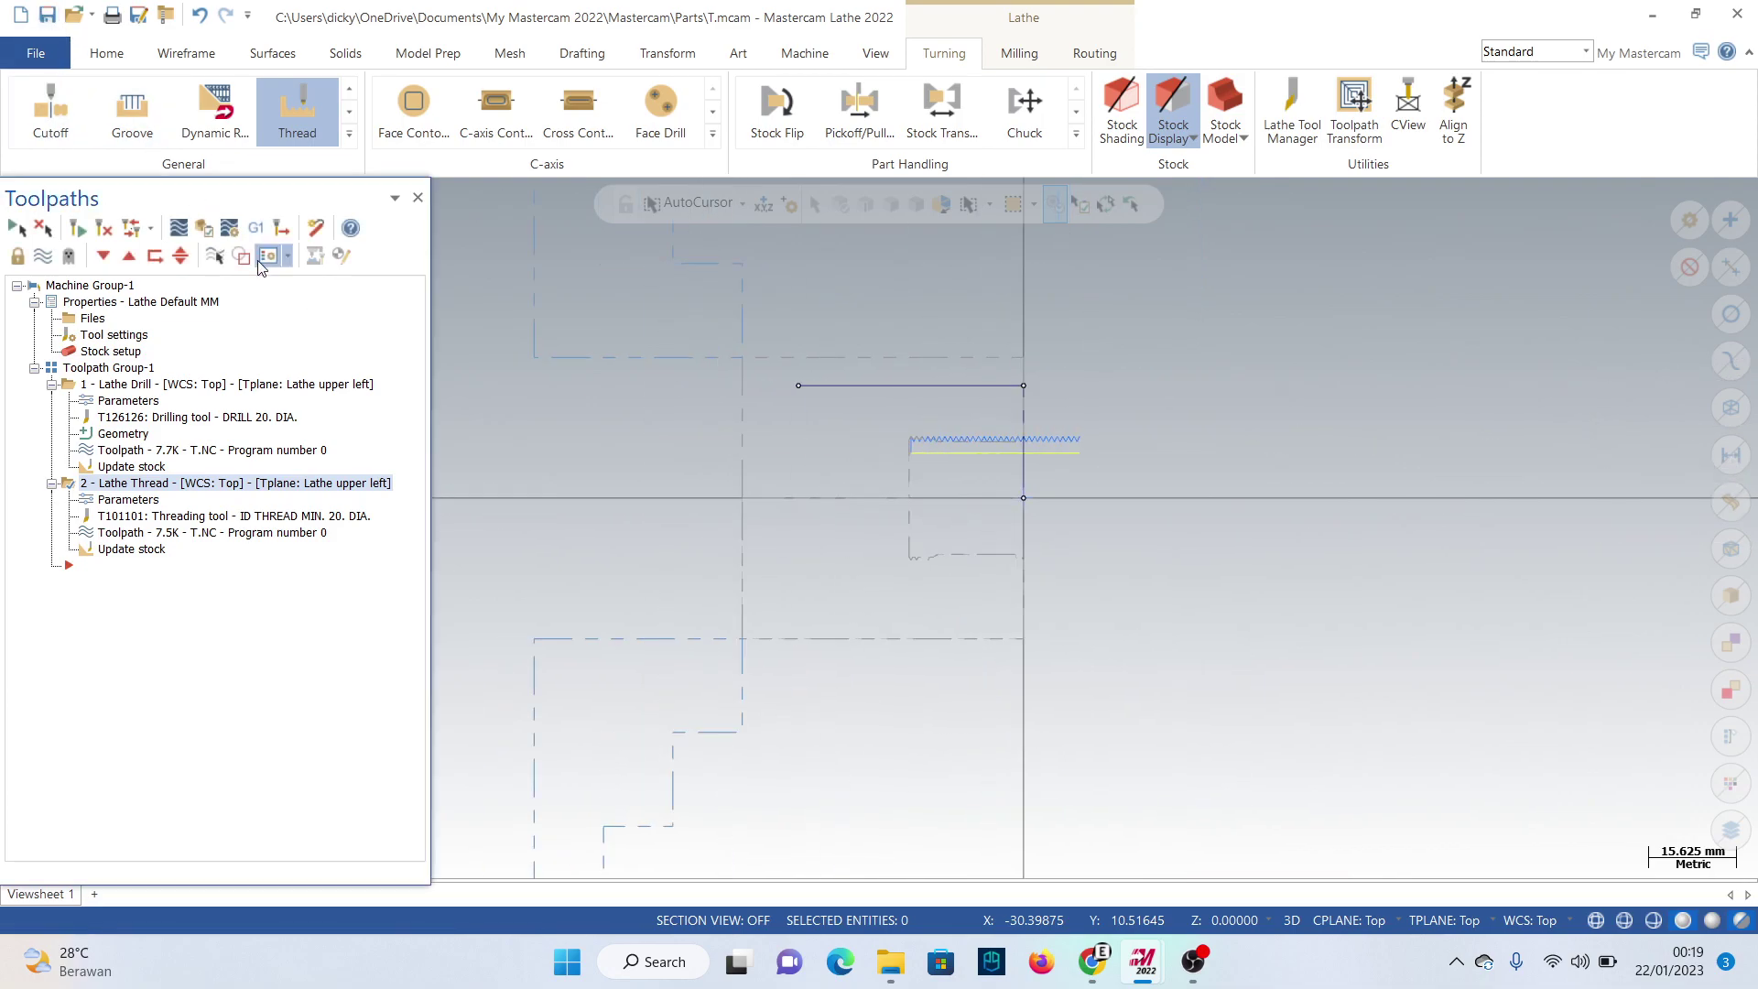
left_click(49, 17)
Open Post processing with MPLFAN.PST, NC file output set to Ask, Edit on, extension .NC.
left_click(254, 228)
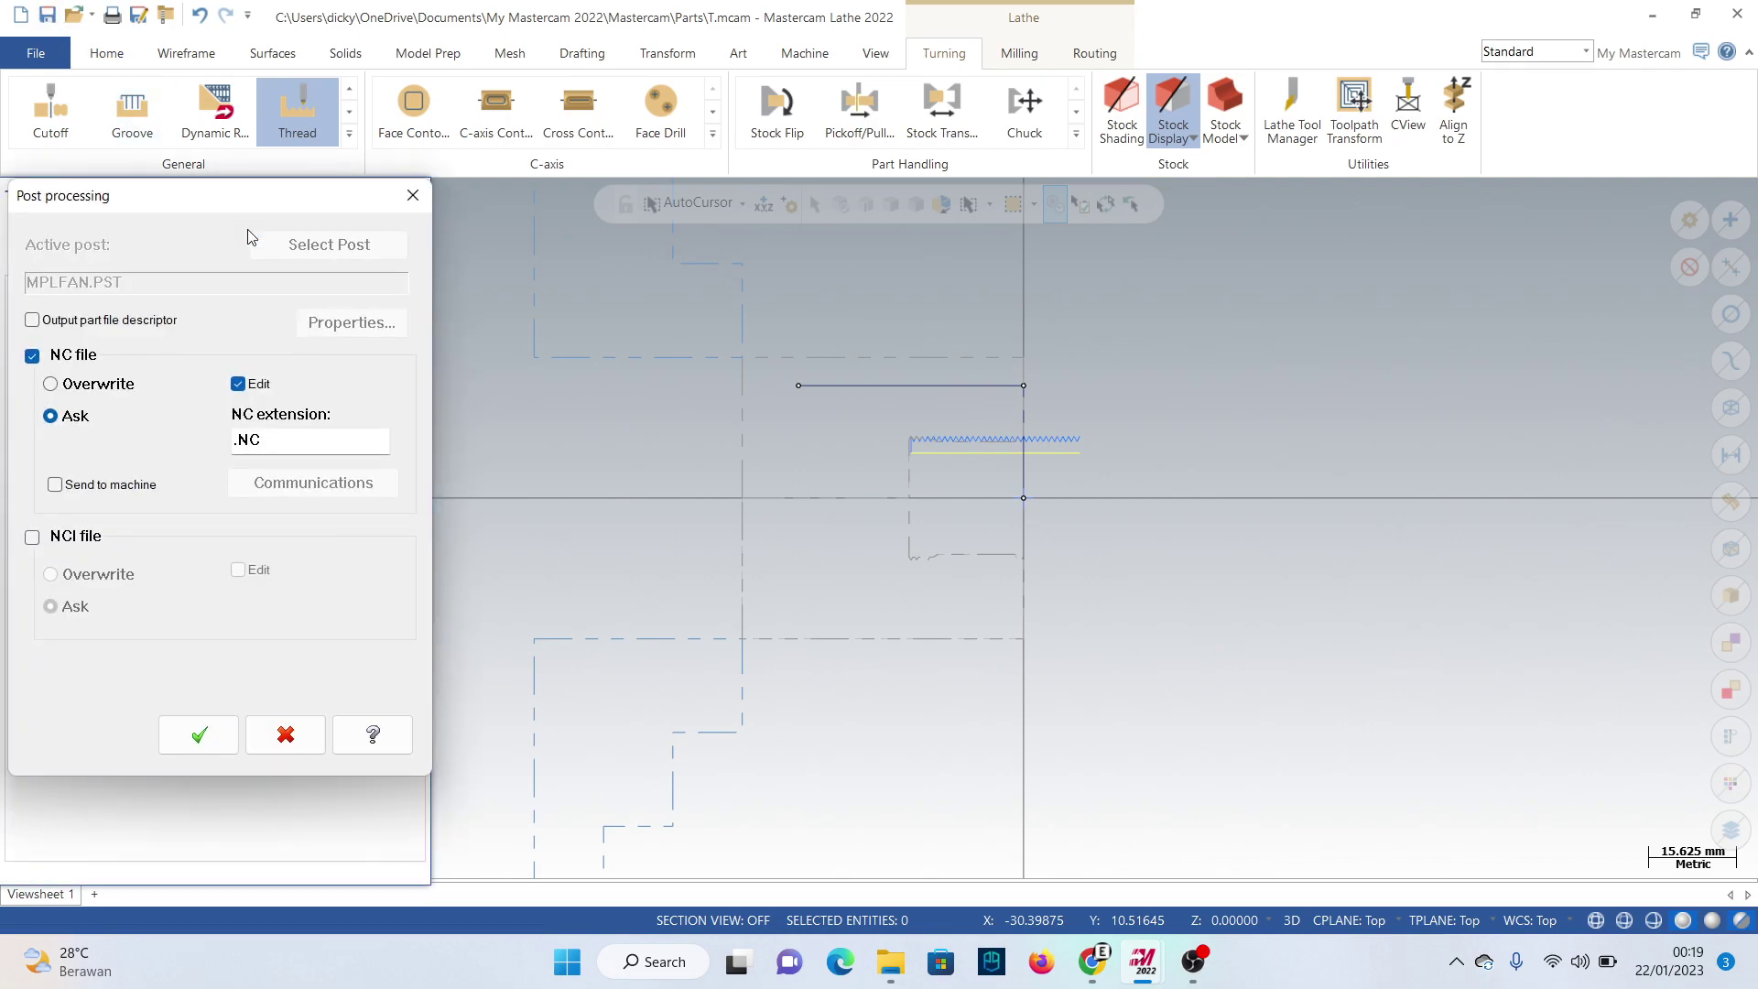
left_click(412, 197)
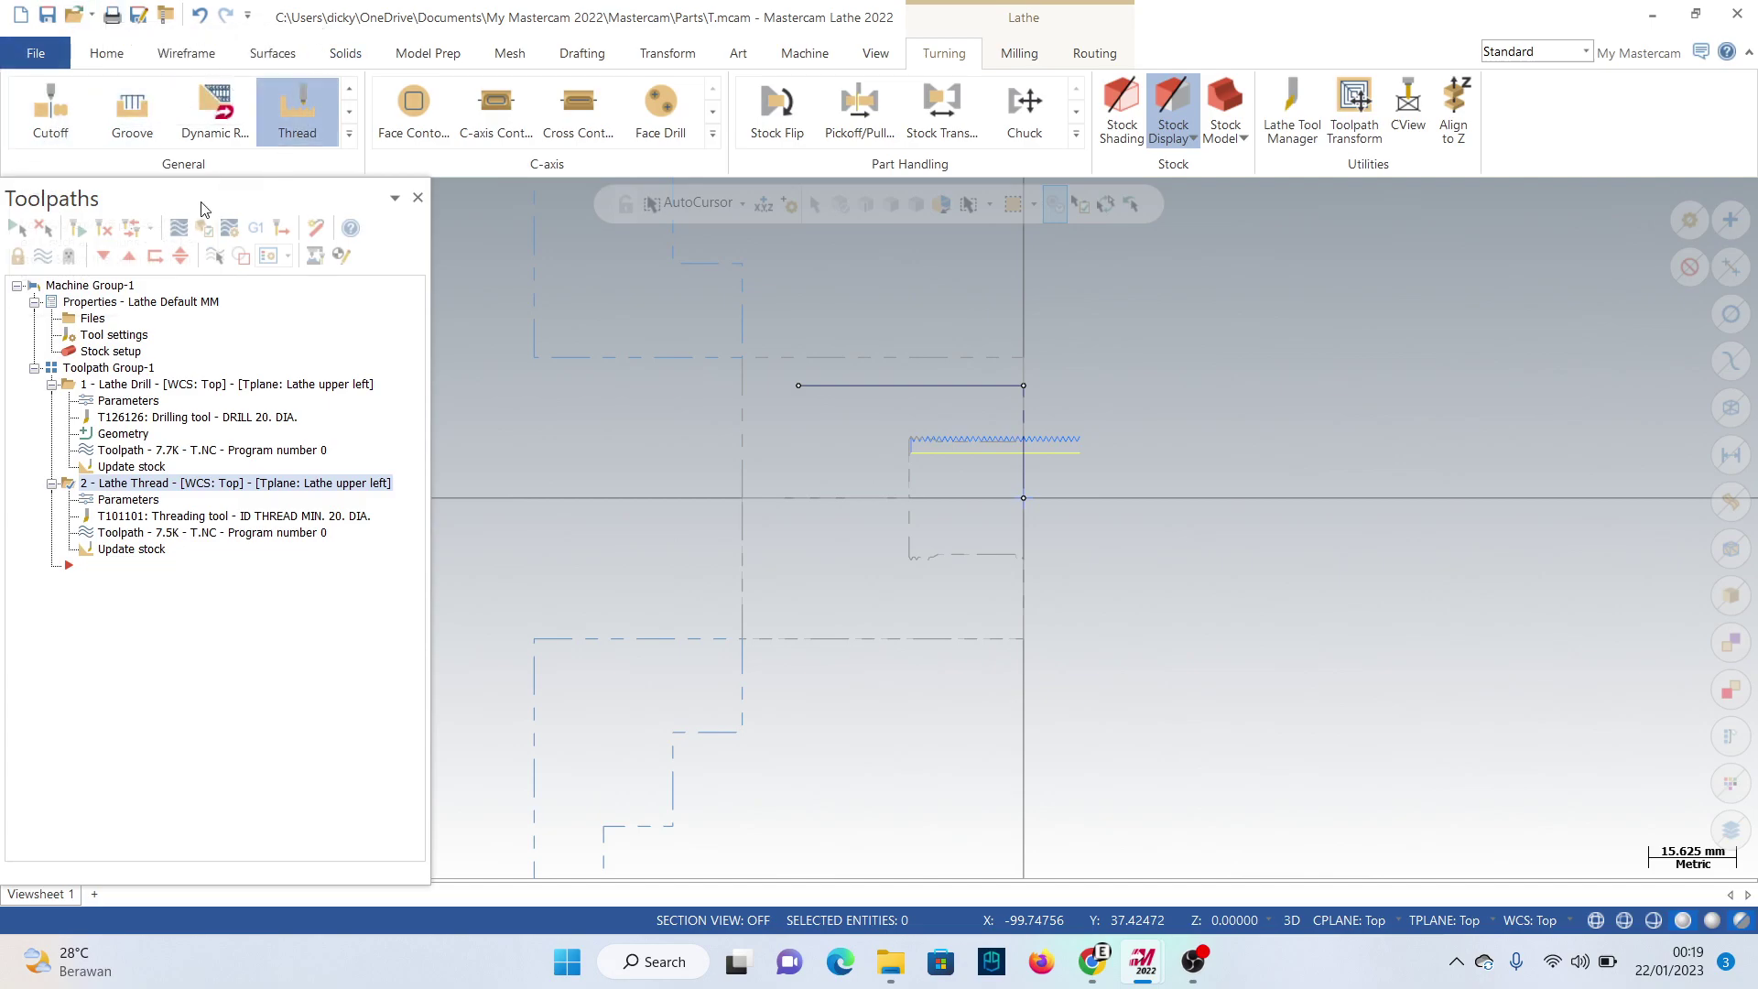
left_click(258, 228)
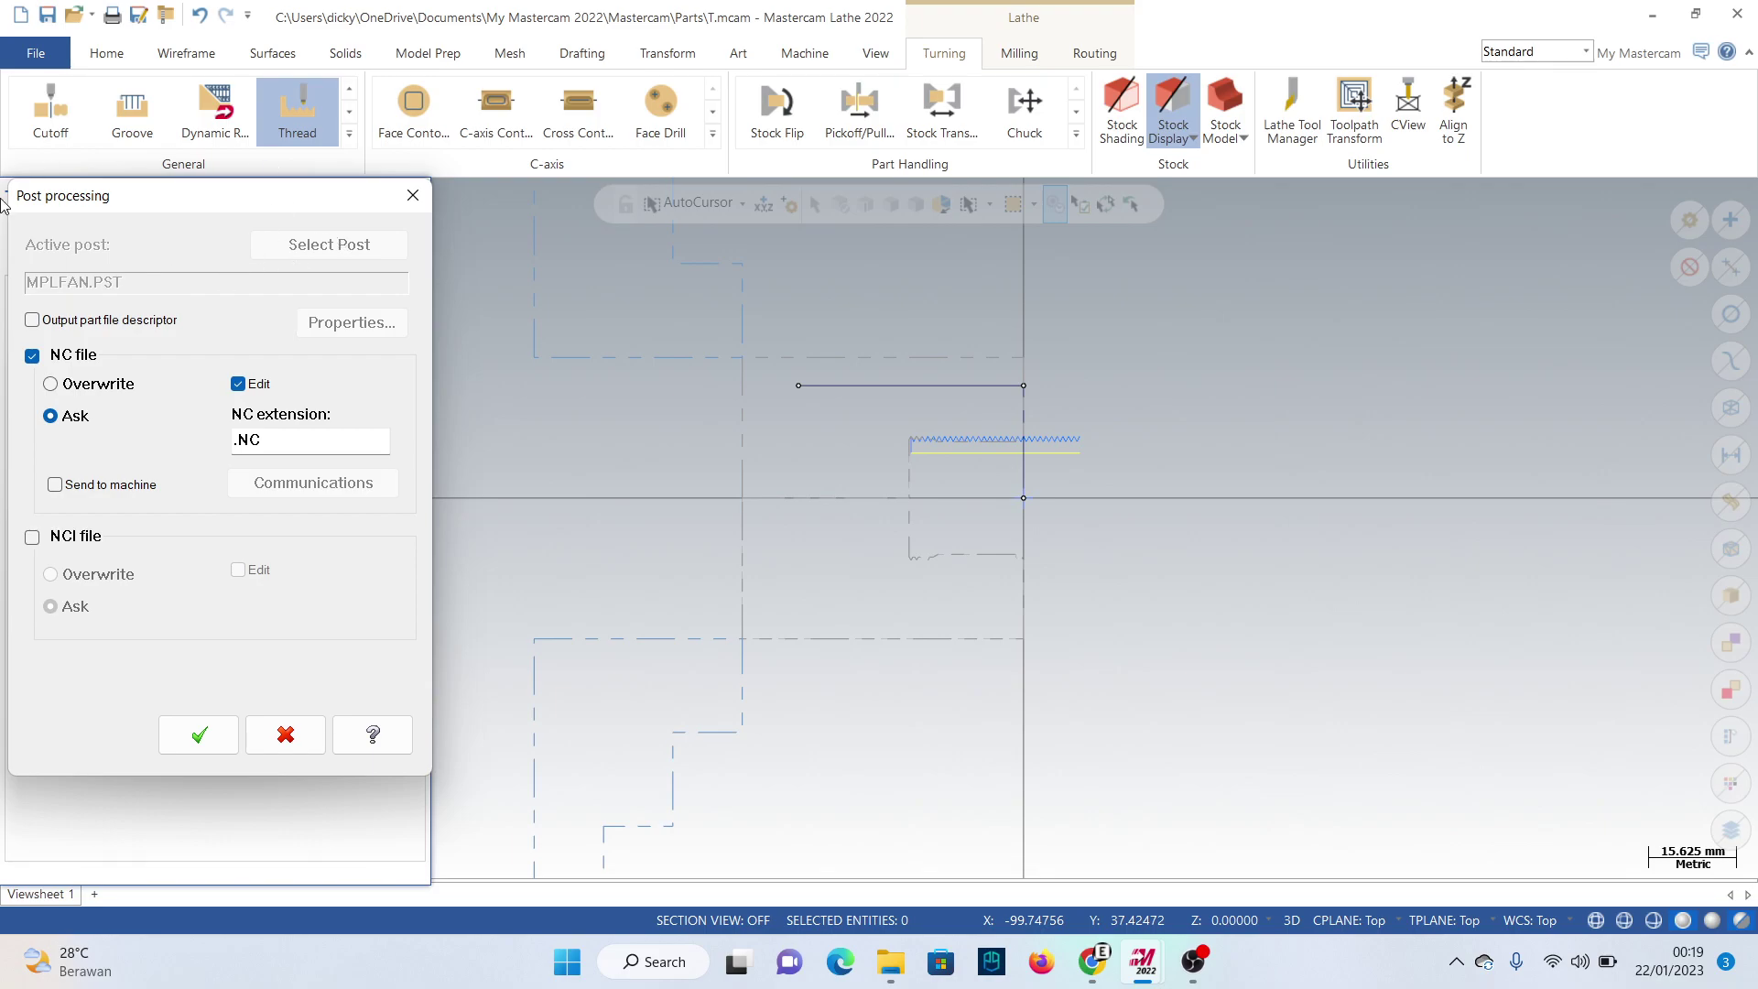
left_click(409, 198)
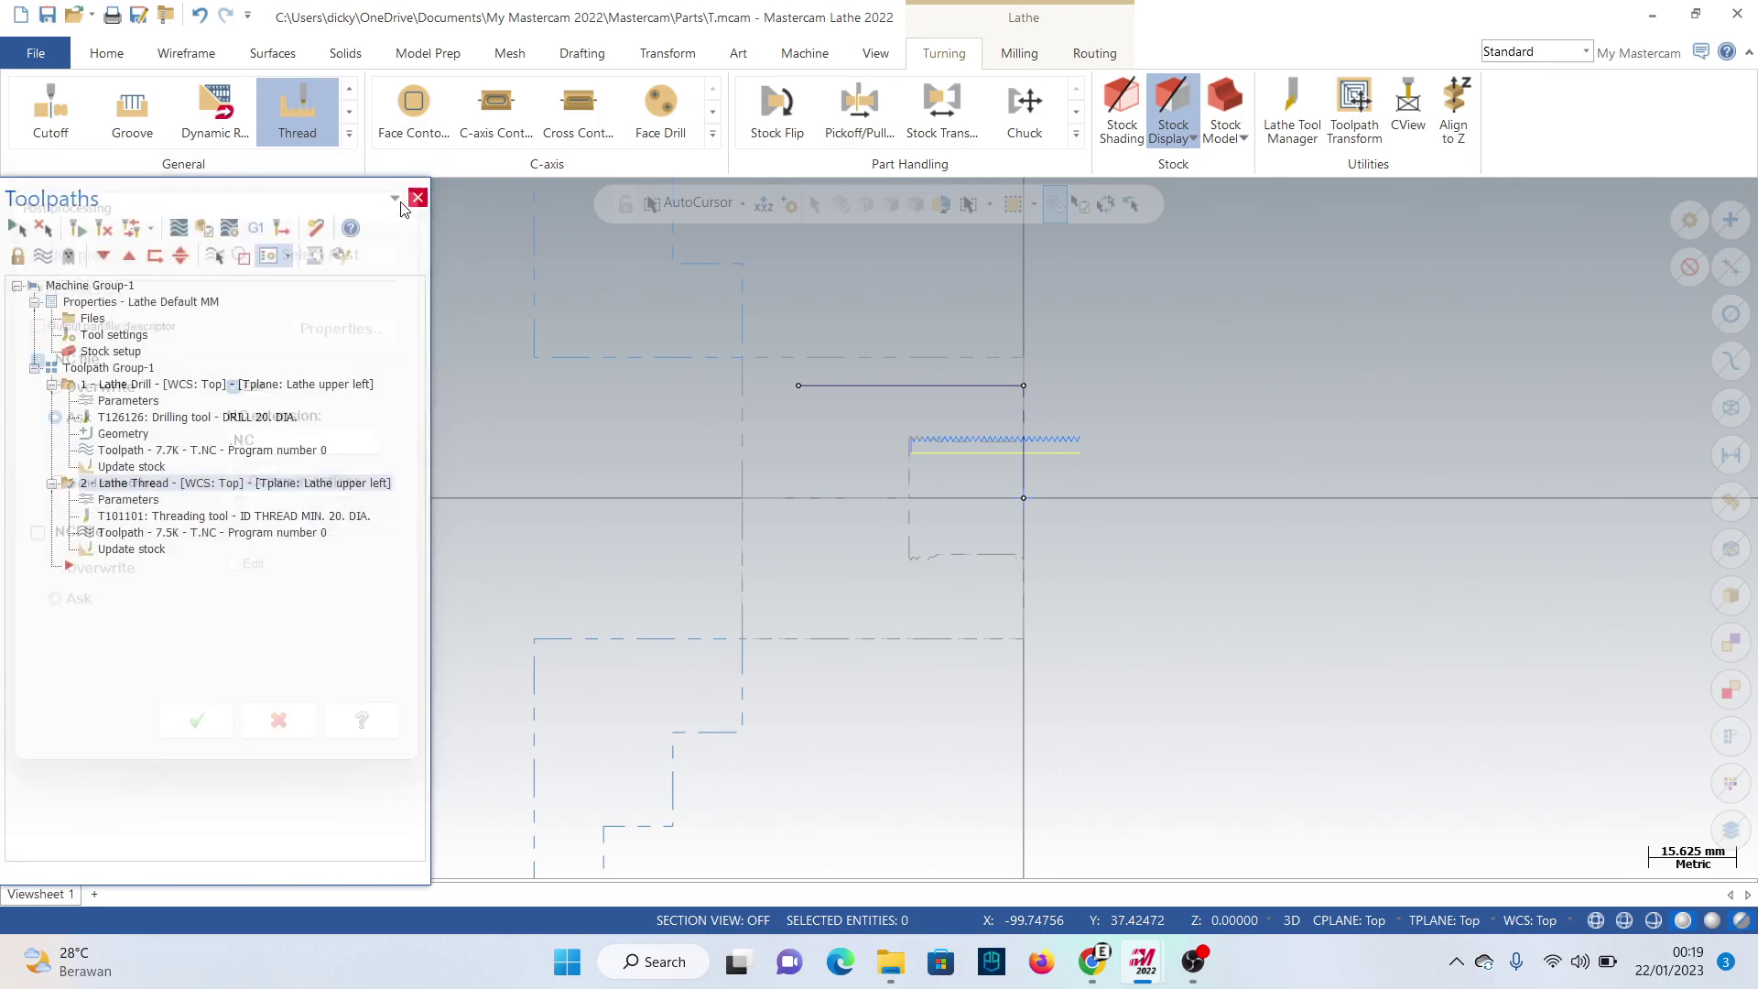
left_click(261, 229)
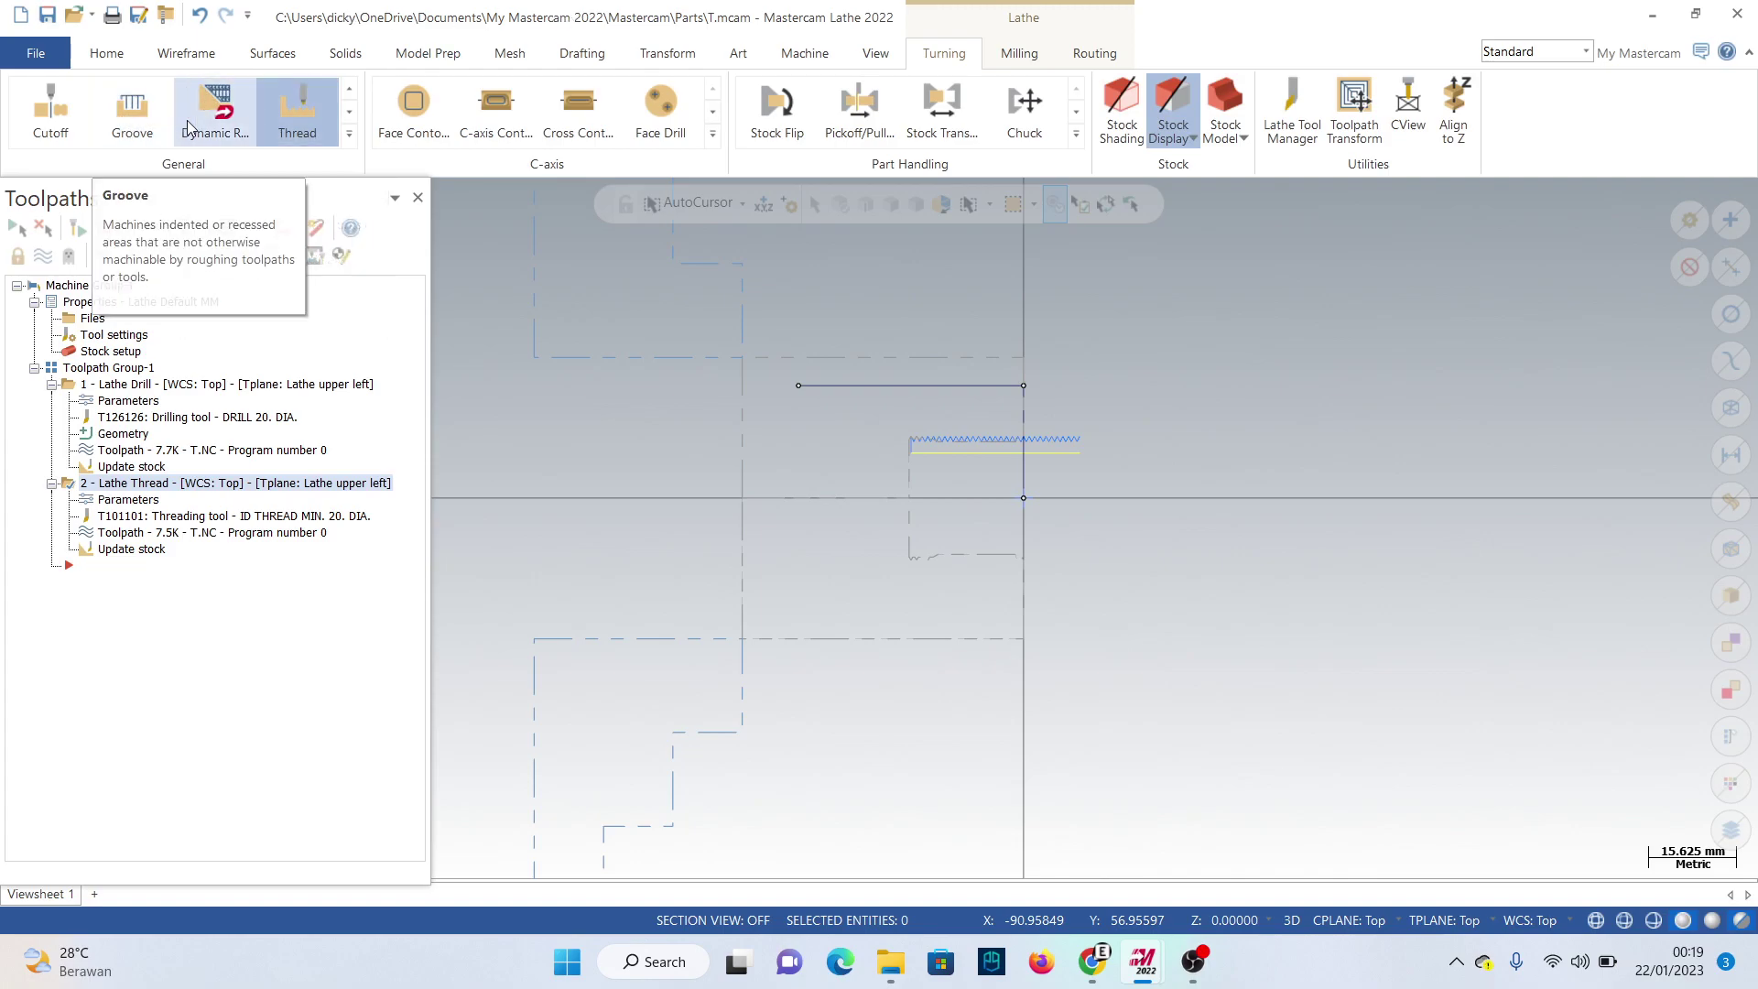
left_click(349, 137)
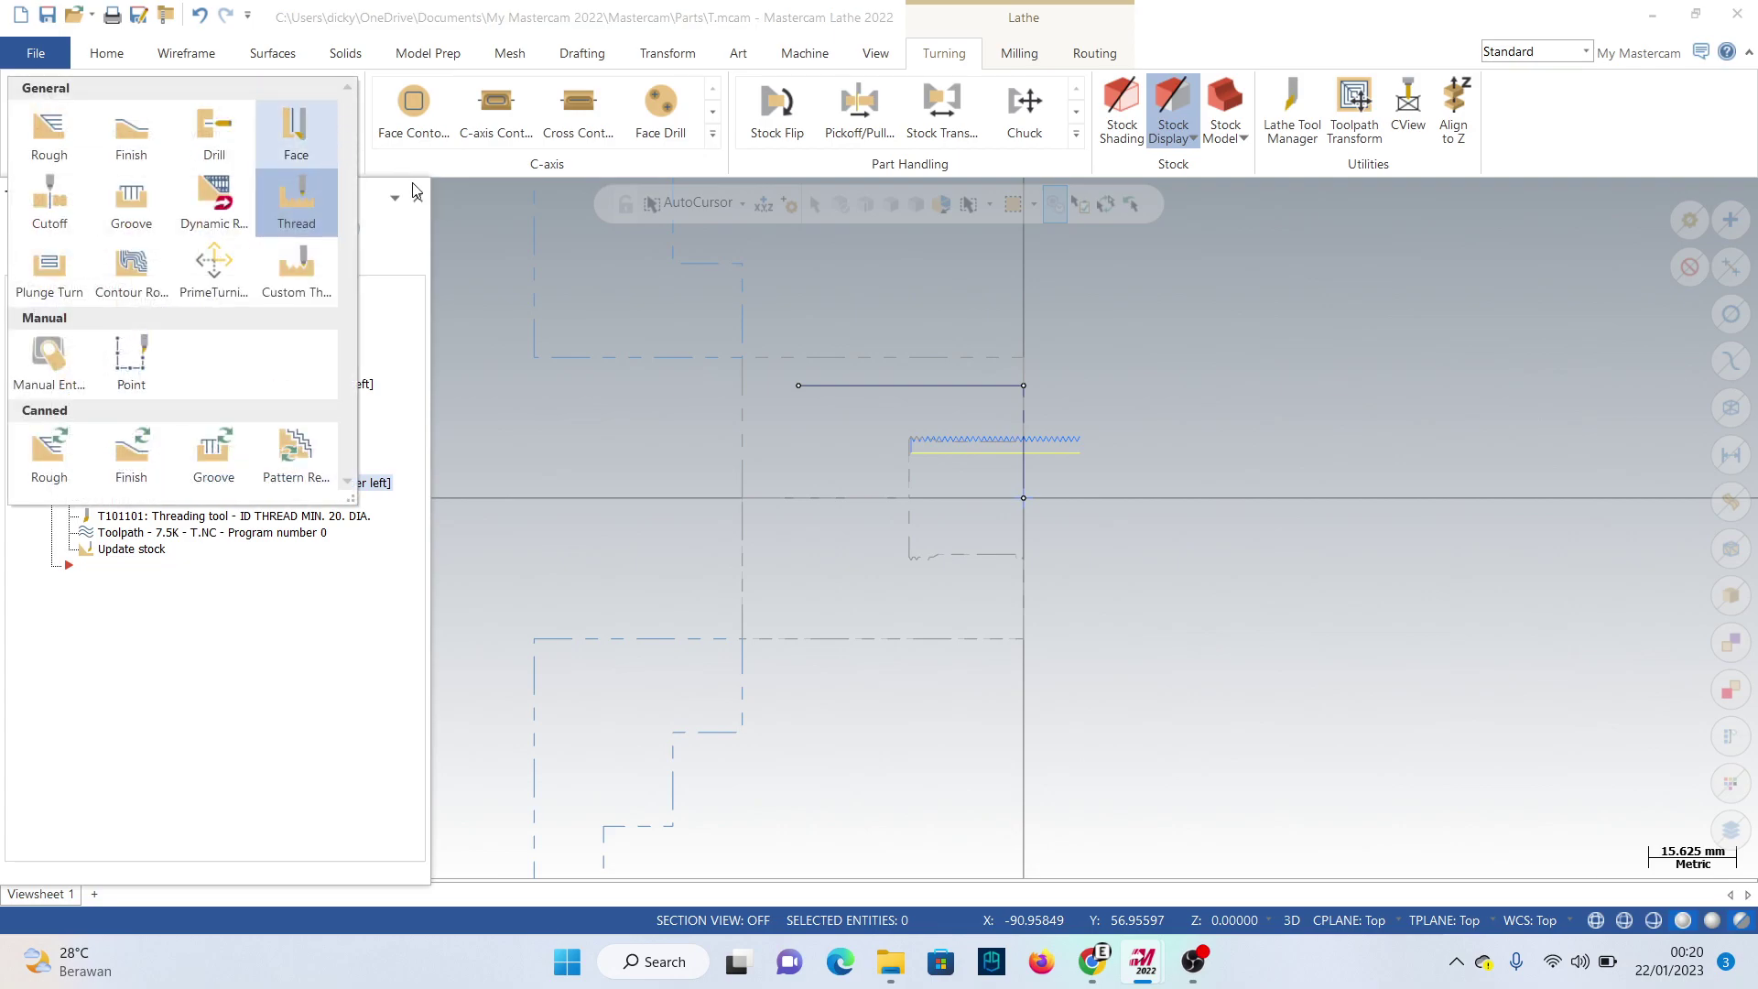
left_click(456, 217)
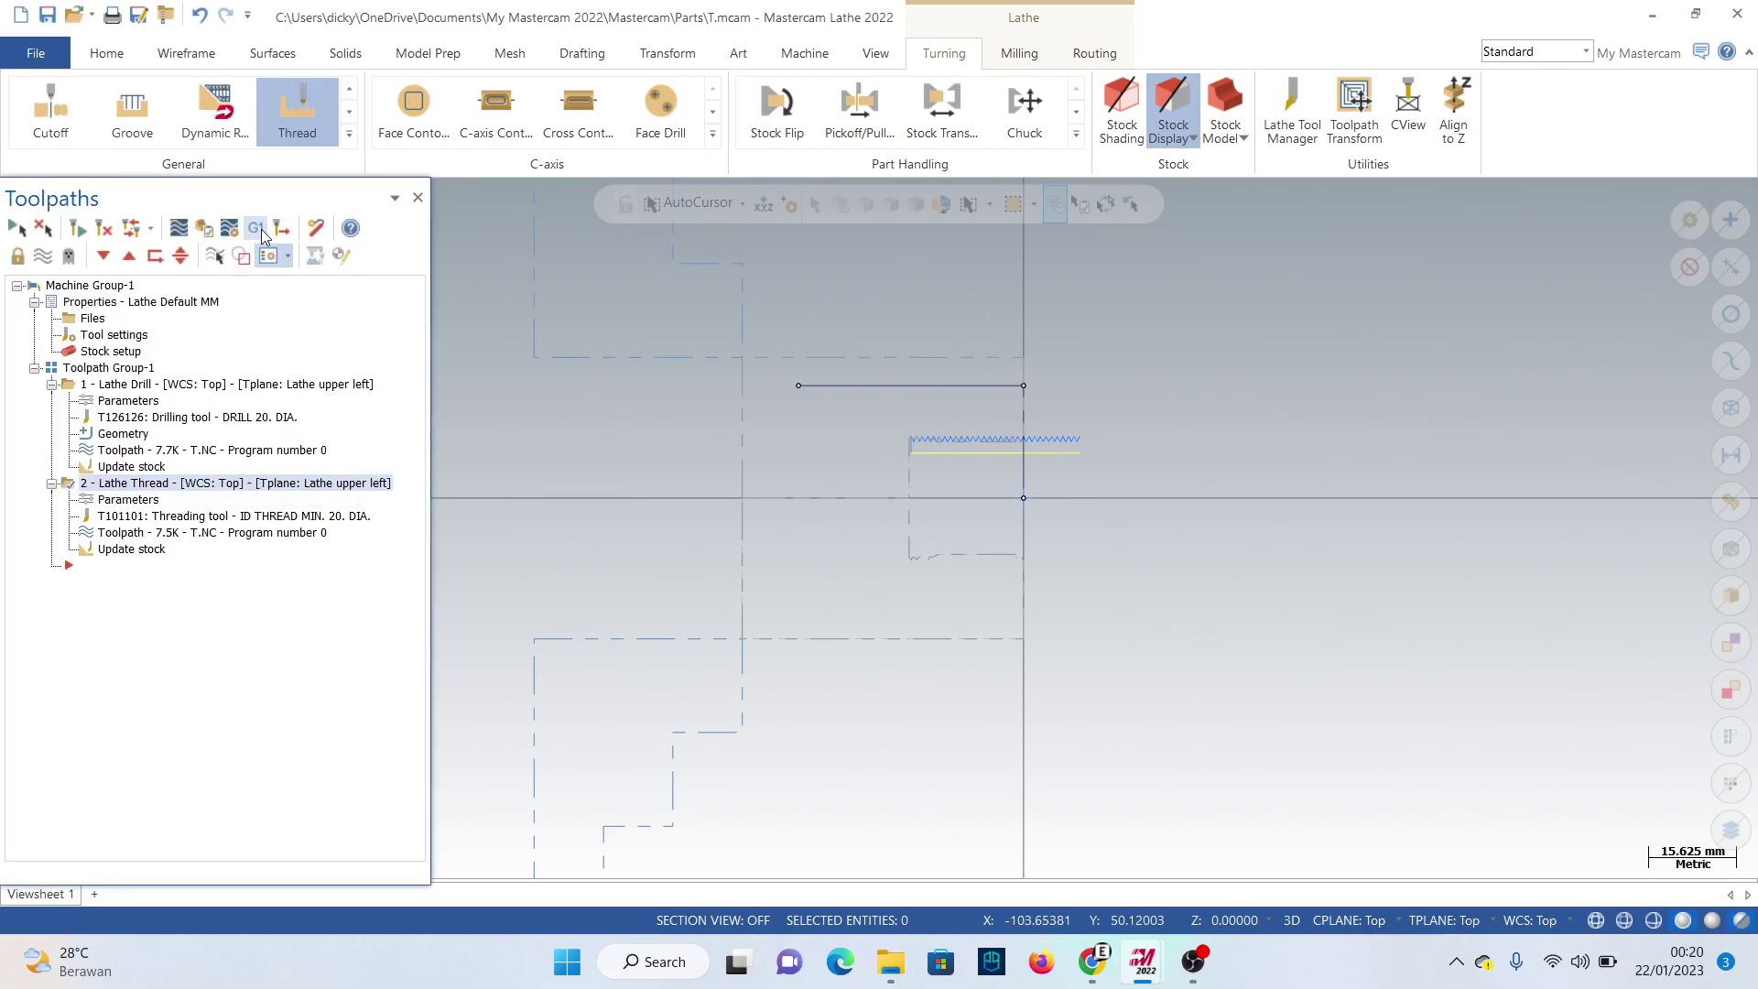
left_click(280, 230)
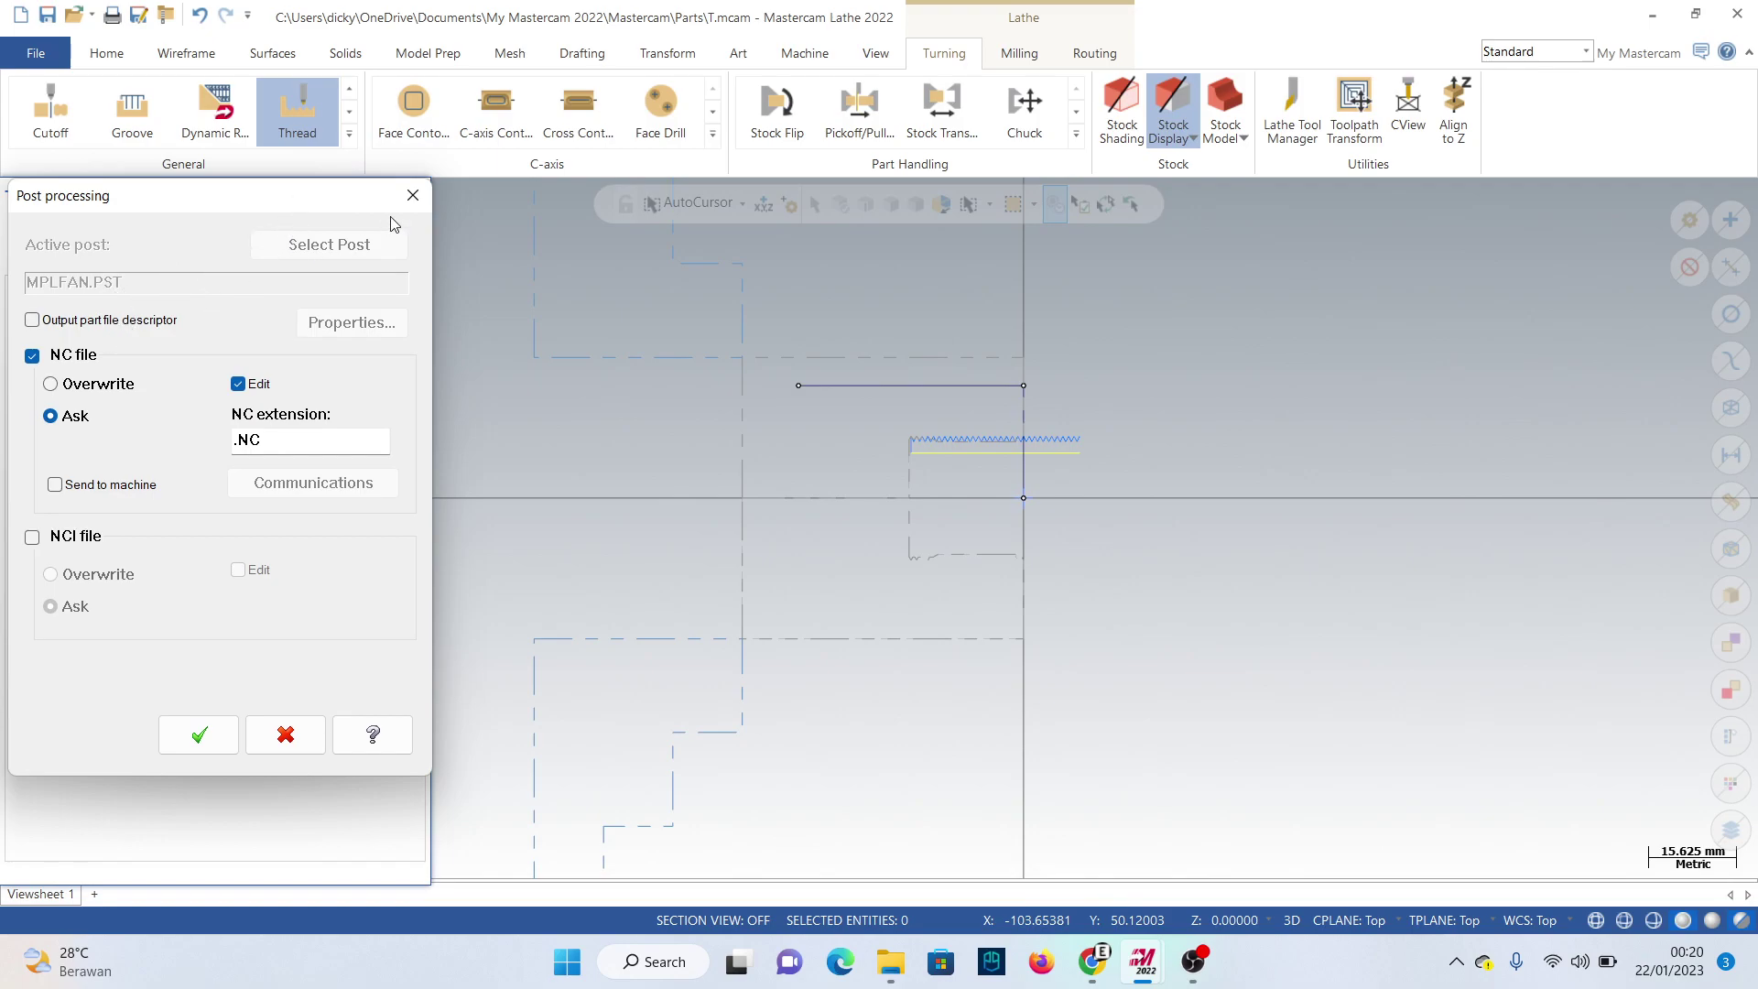
left_click(413, 195)
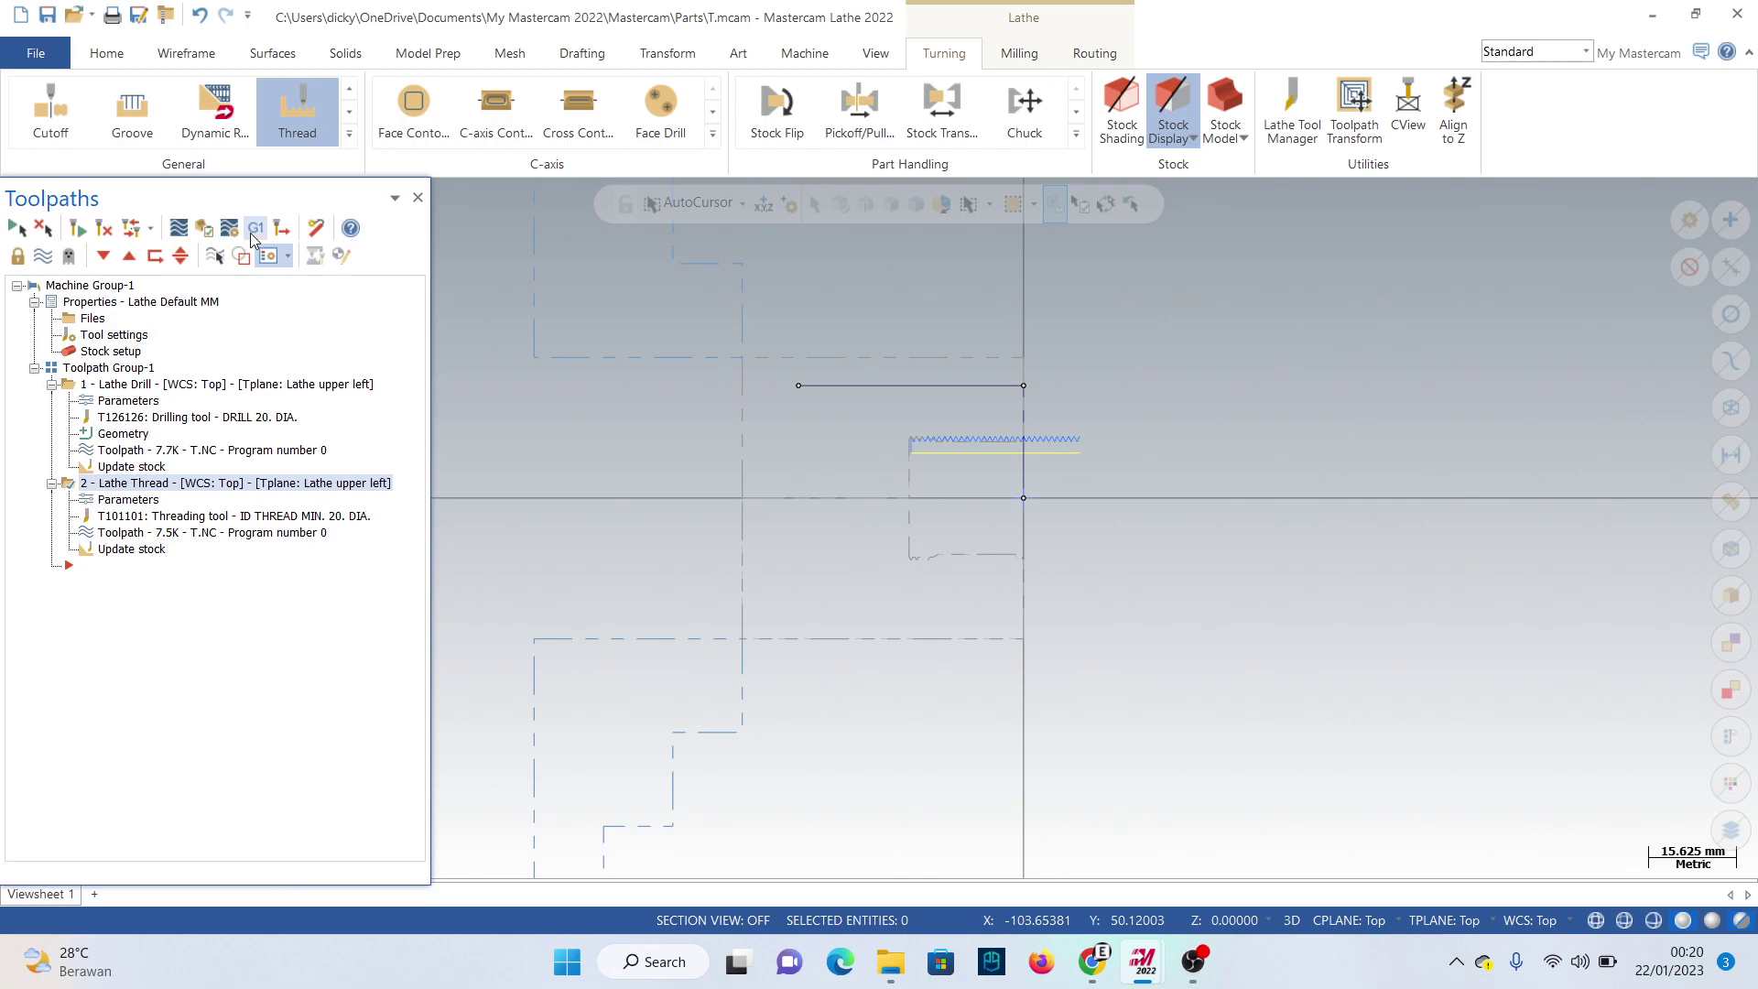
left_click(256, 230)
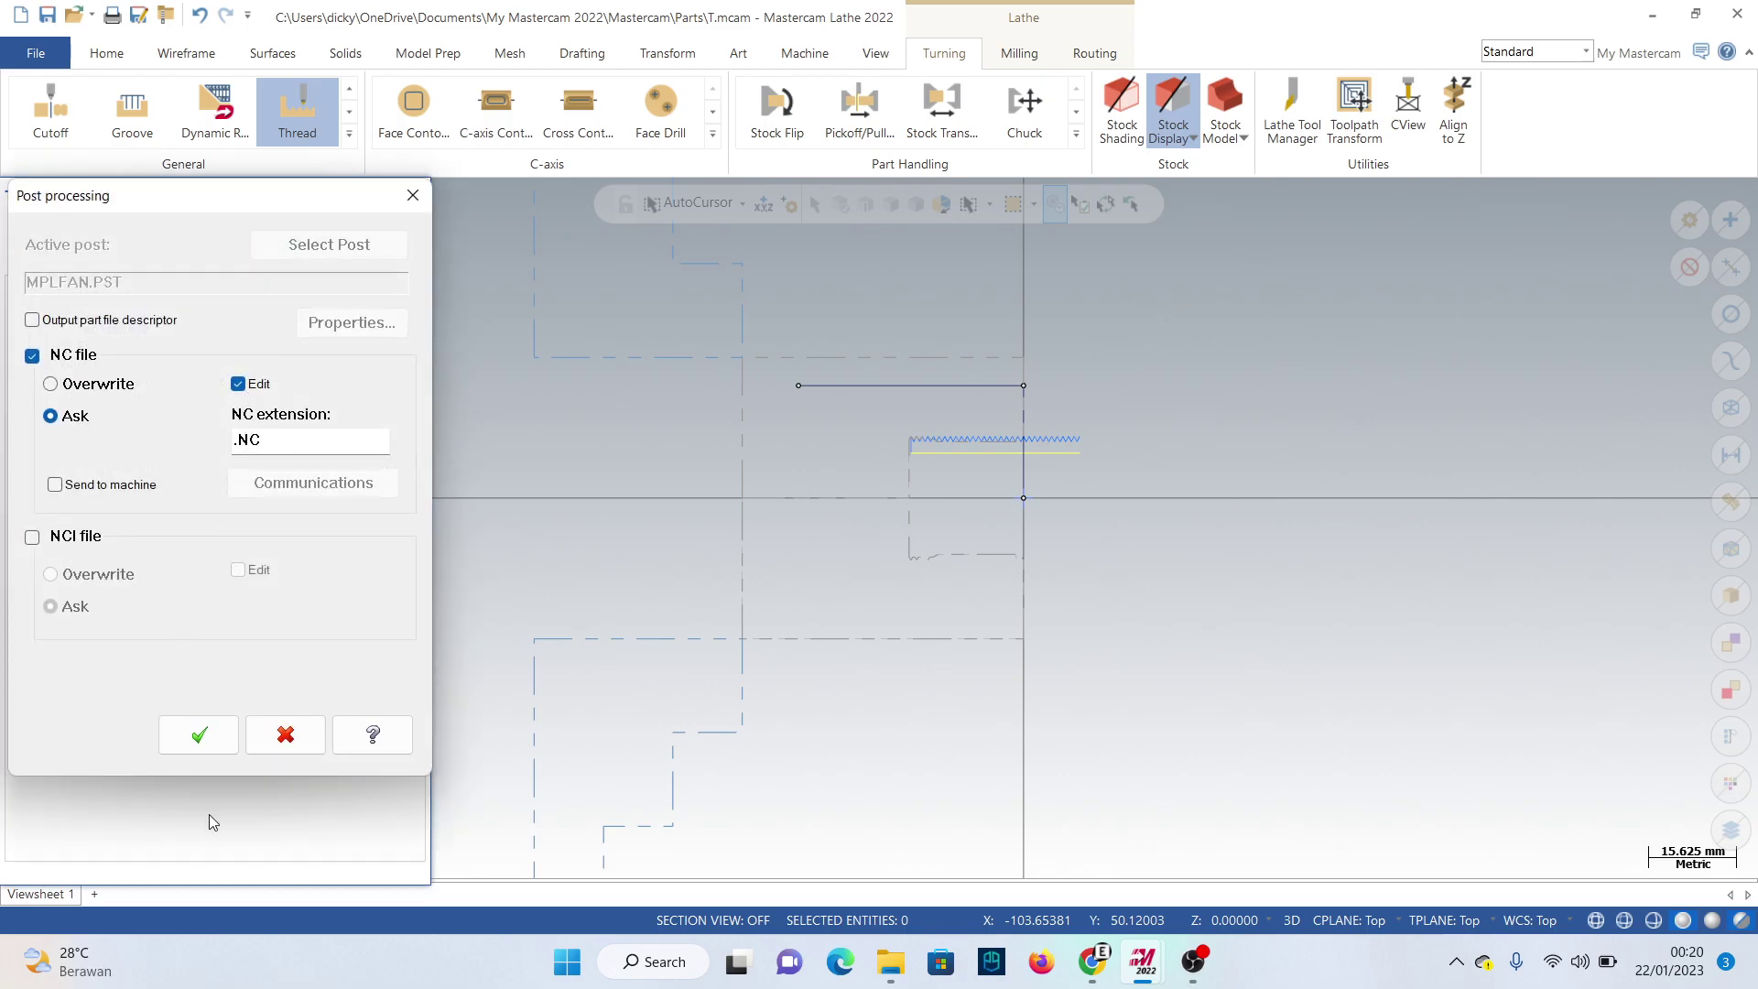
Post all operations to a newly named NC file instead of replacing T.NC.
left_click(165, 733)
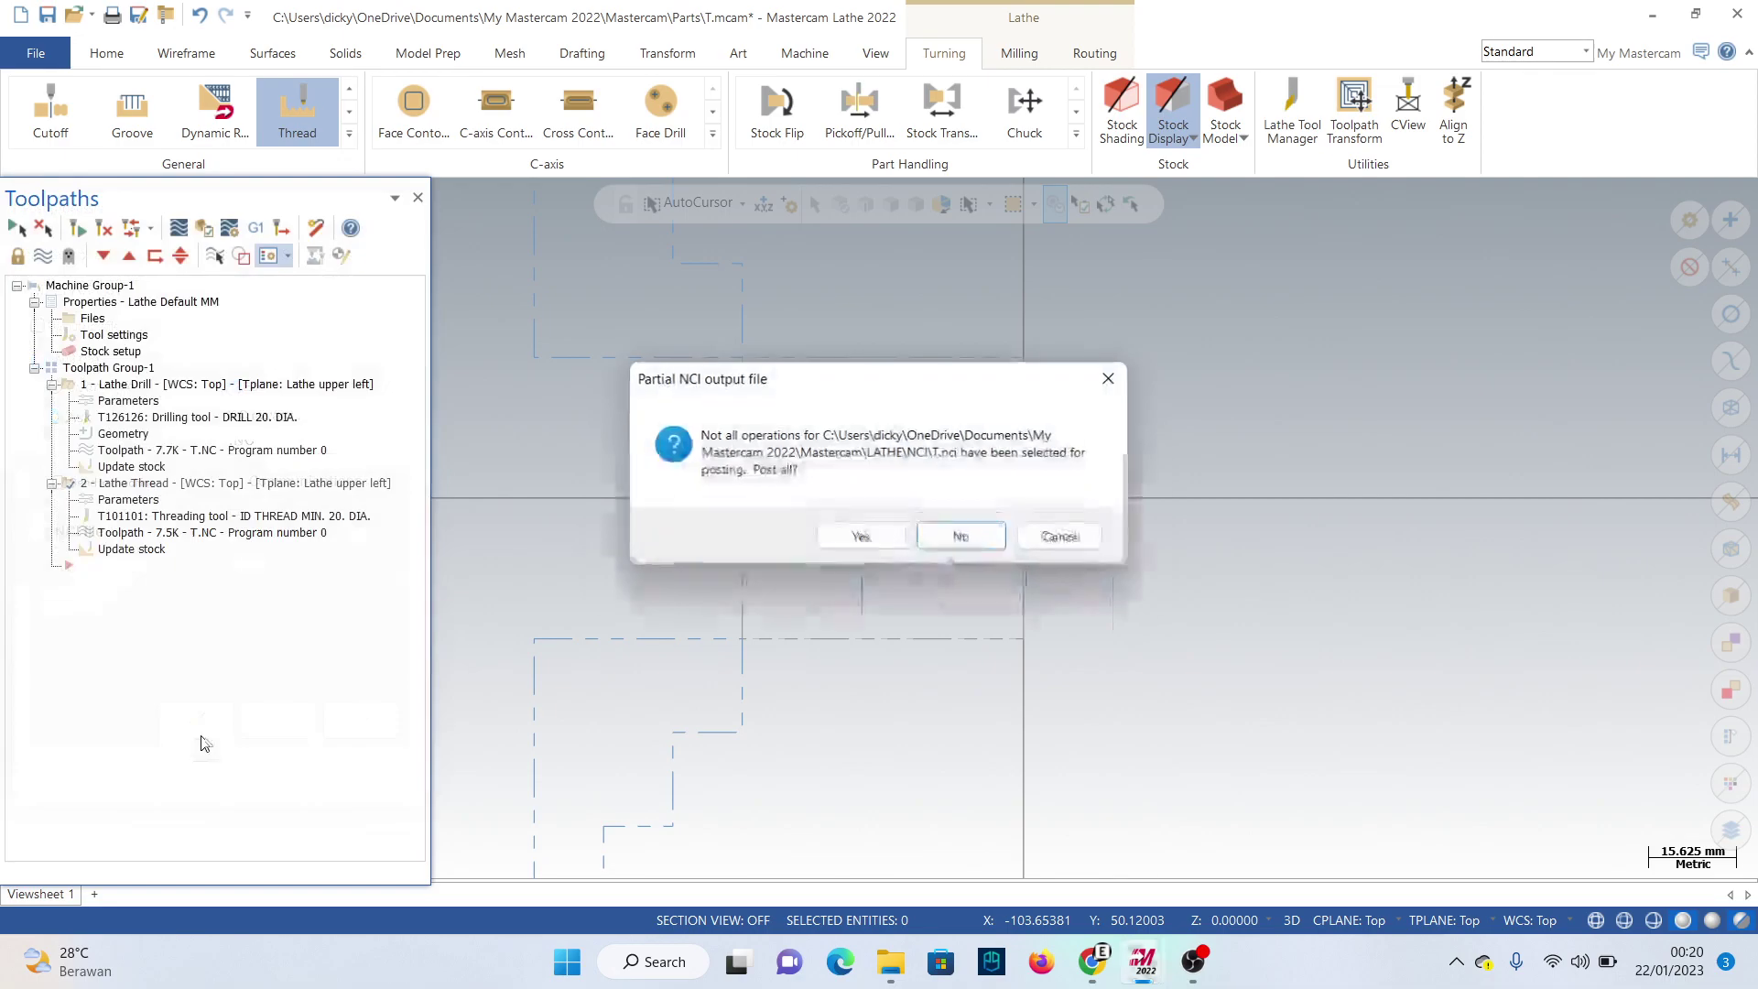
left_click(866, 545)
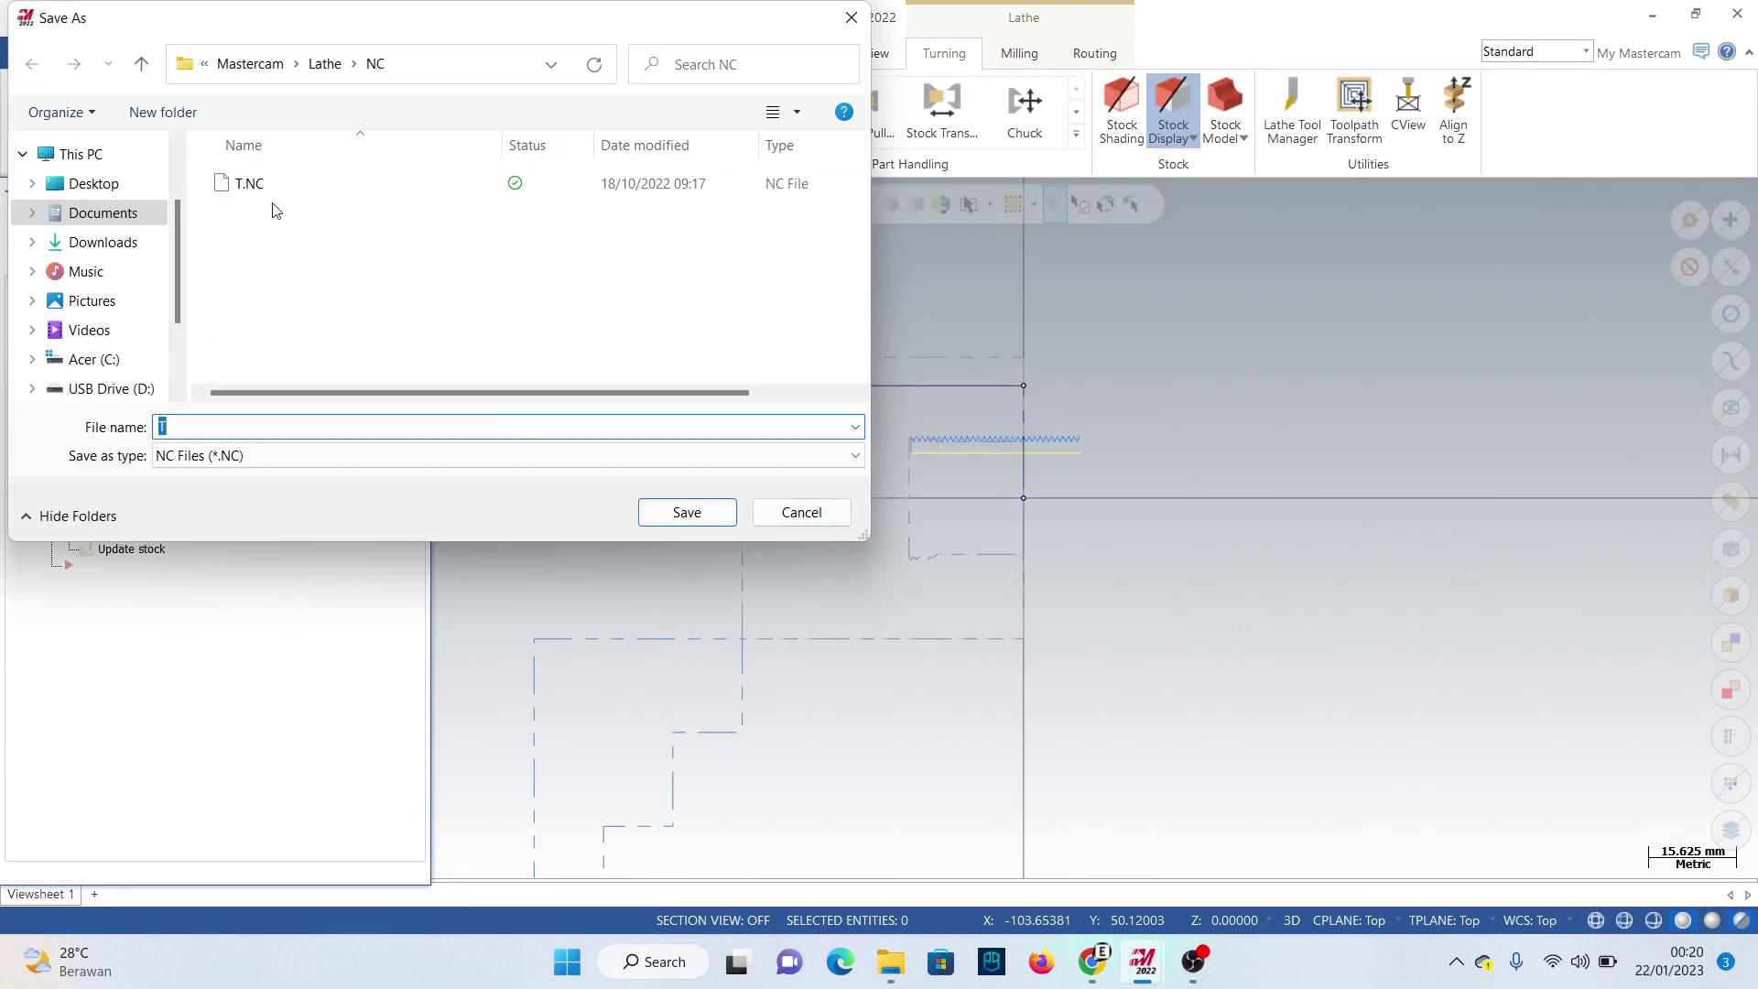
left_click(687, 512)
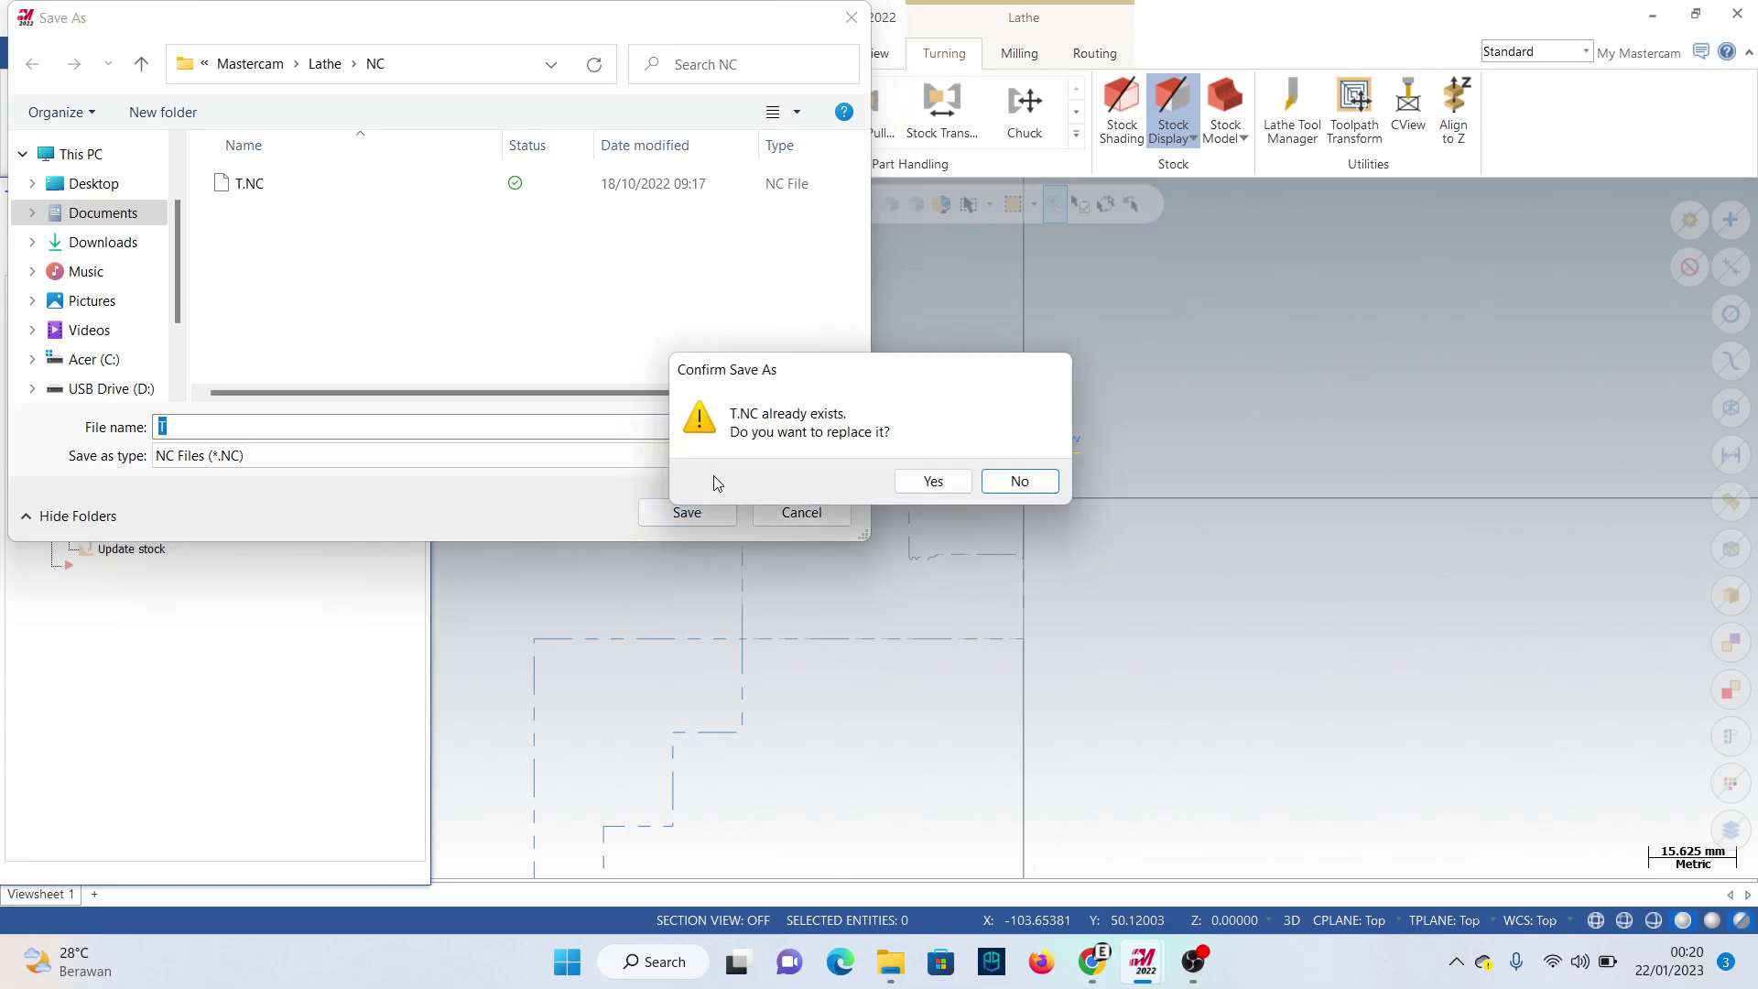
left_click(166, 428)
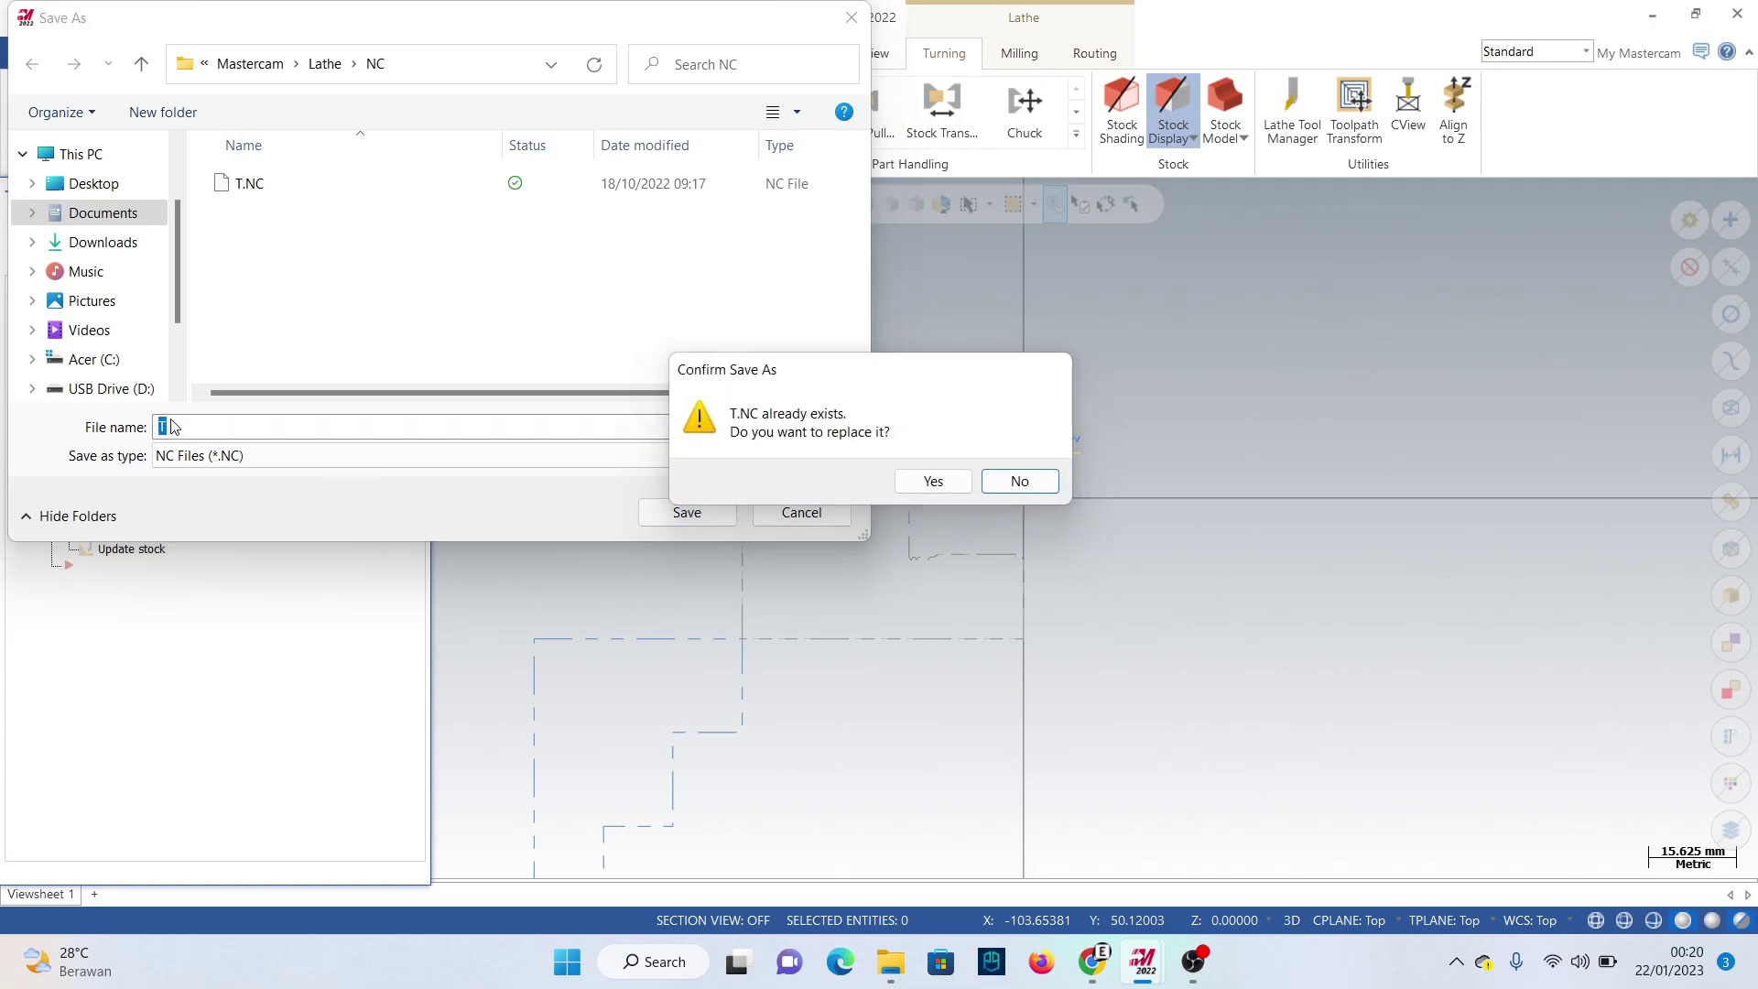
left_click(1018, 480)
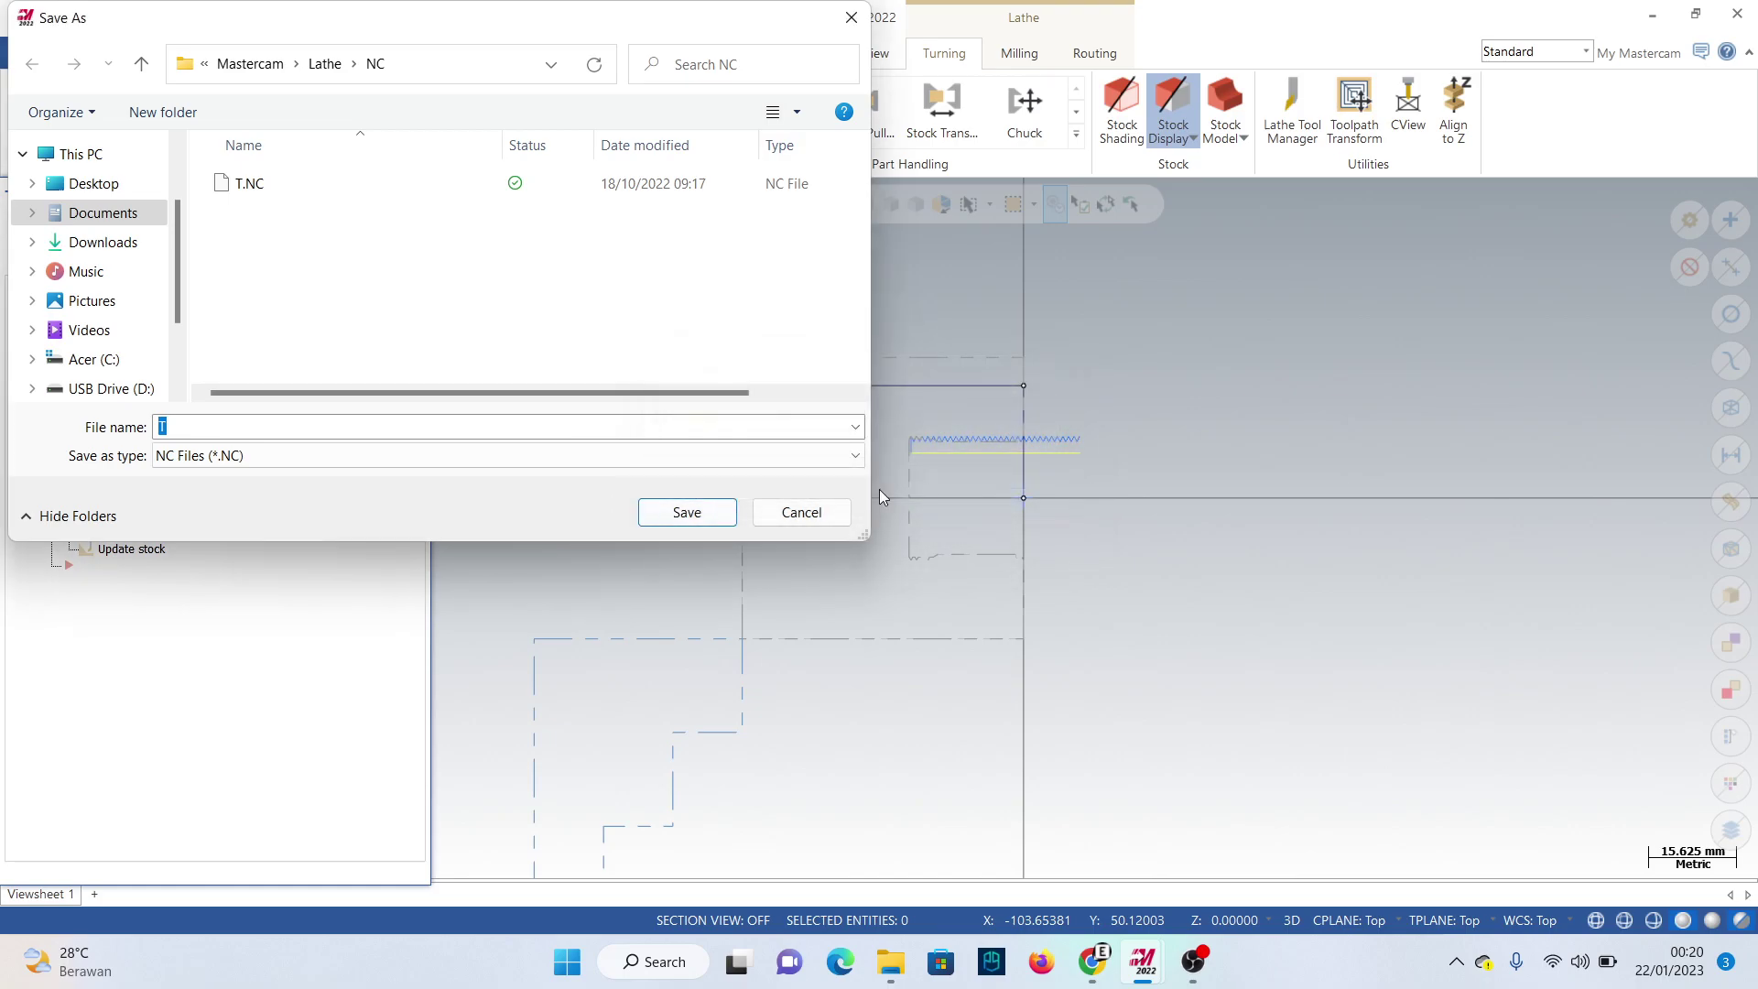
left_click(168, 427)
type("UGAS CAD CAM DICKY 4")
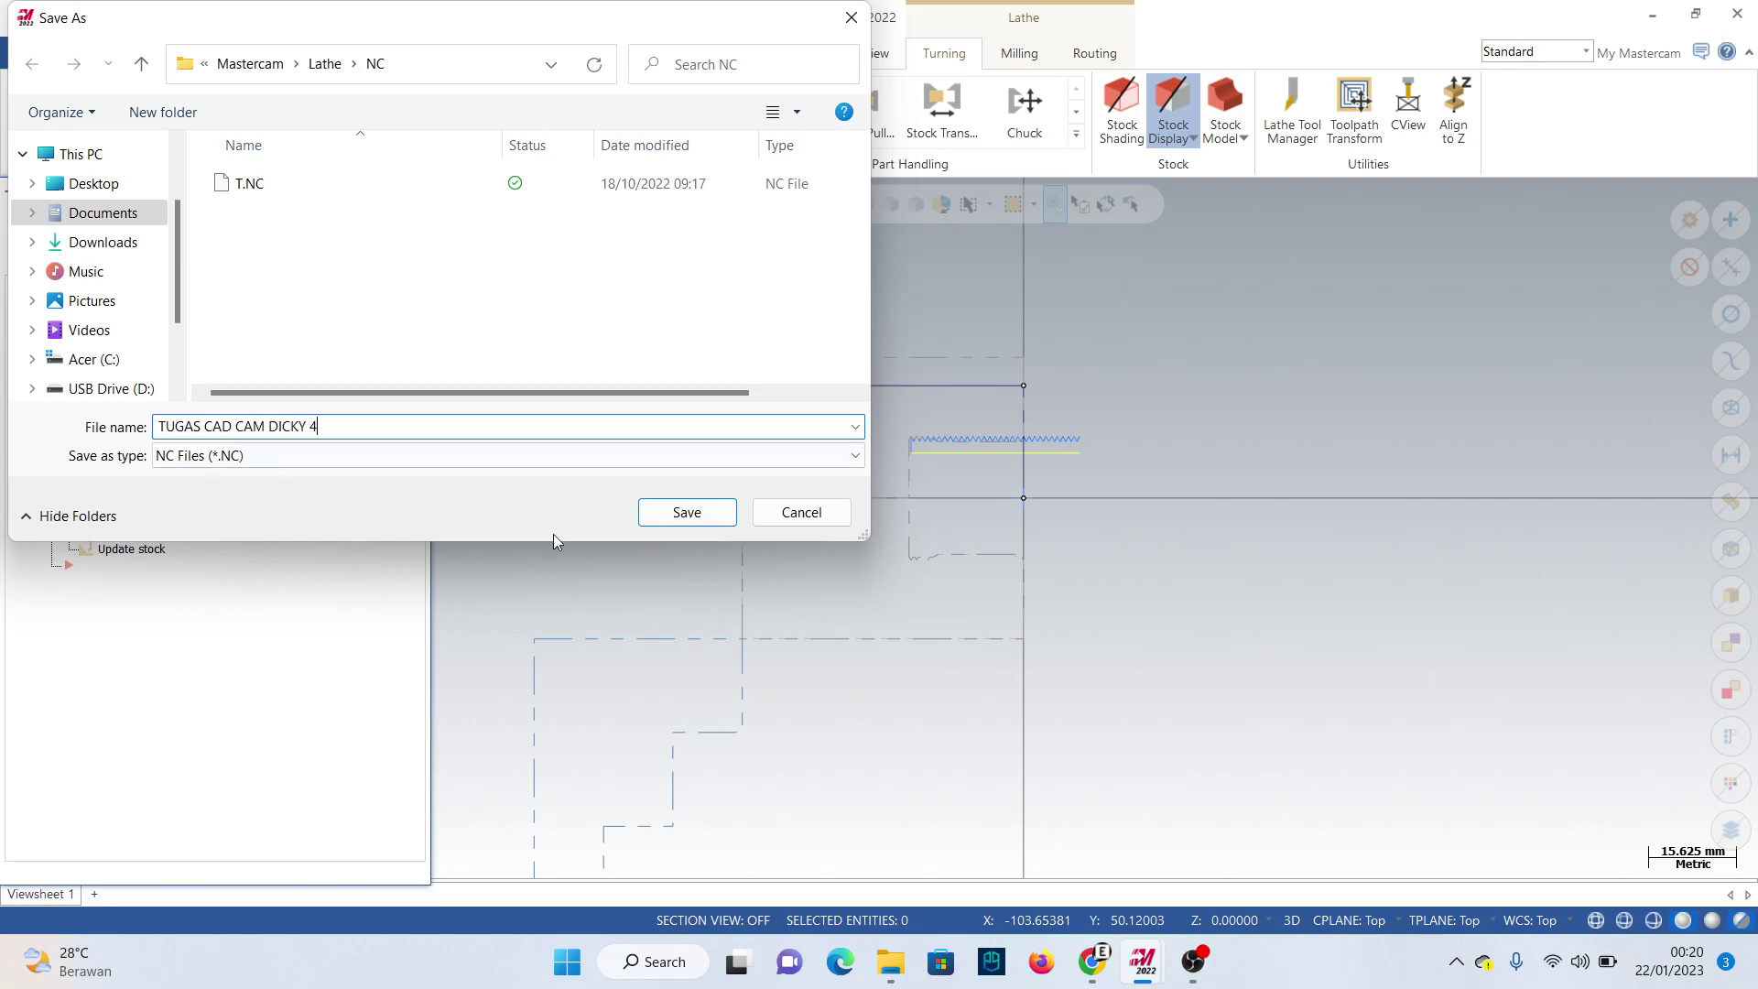
left_click(696, 513)
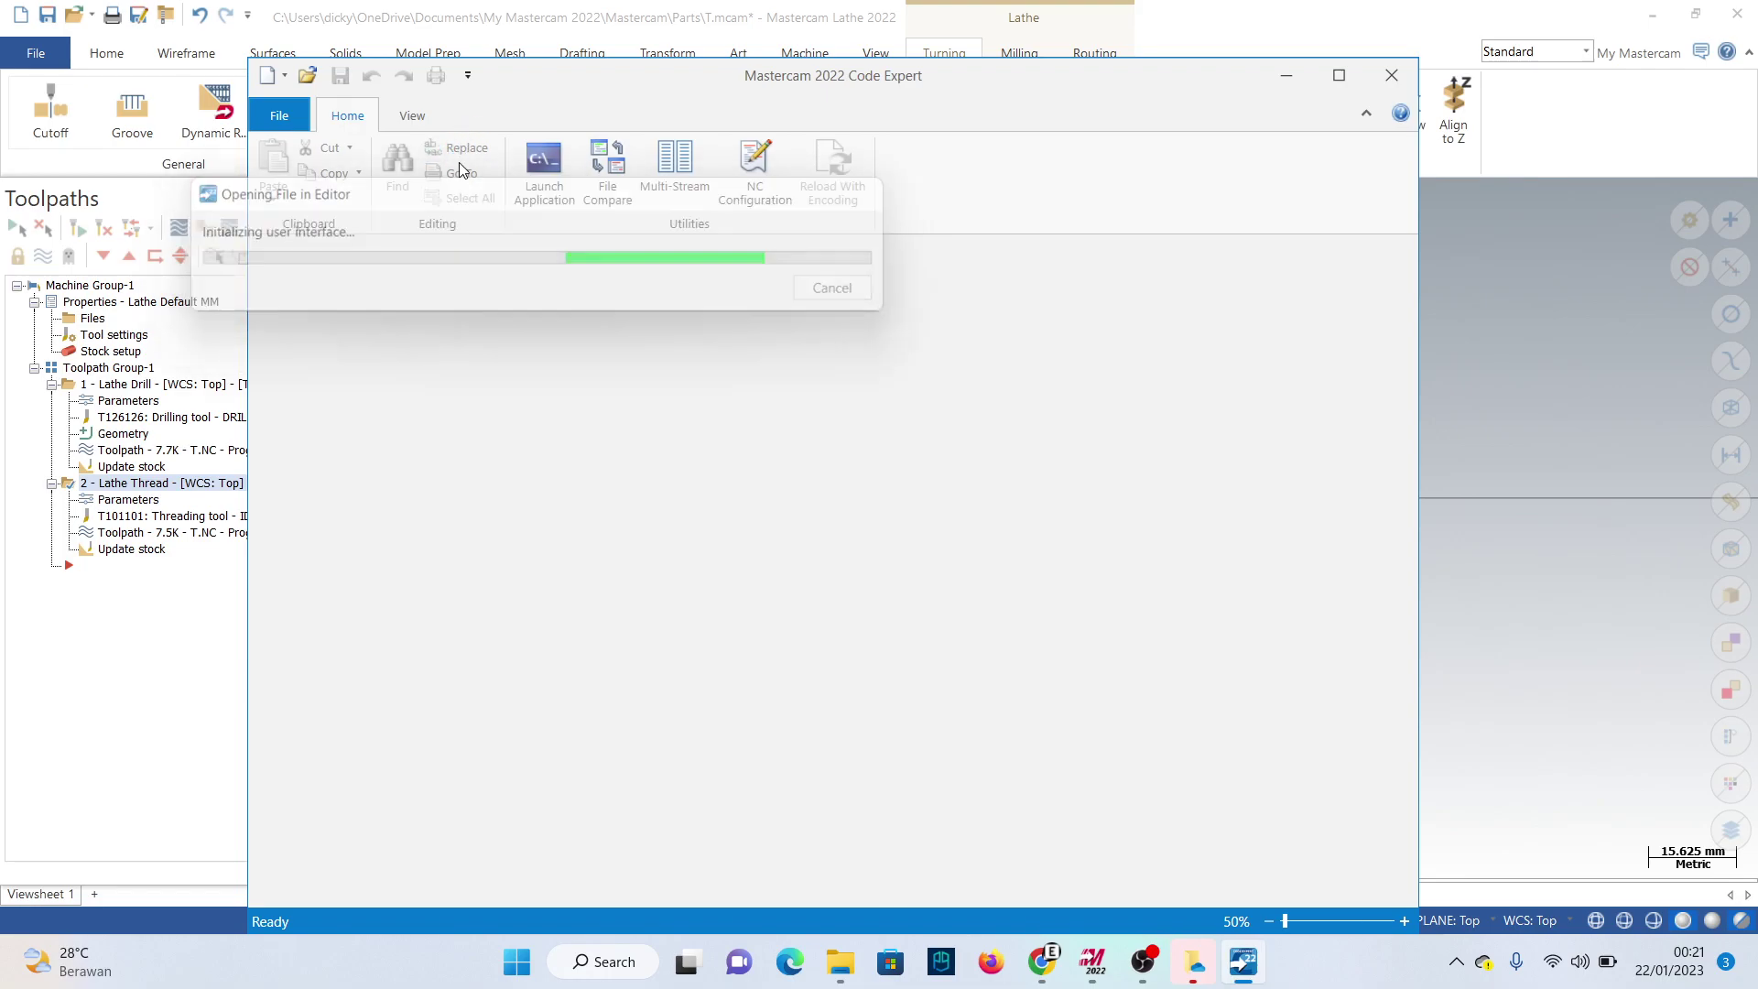
Review the 33-line G76 NC program, minimize Code Expert, and postpone OBS's update notice.
scroll(379, 415, "down", 1)
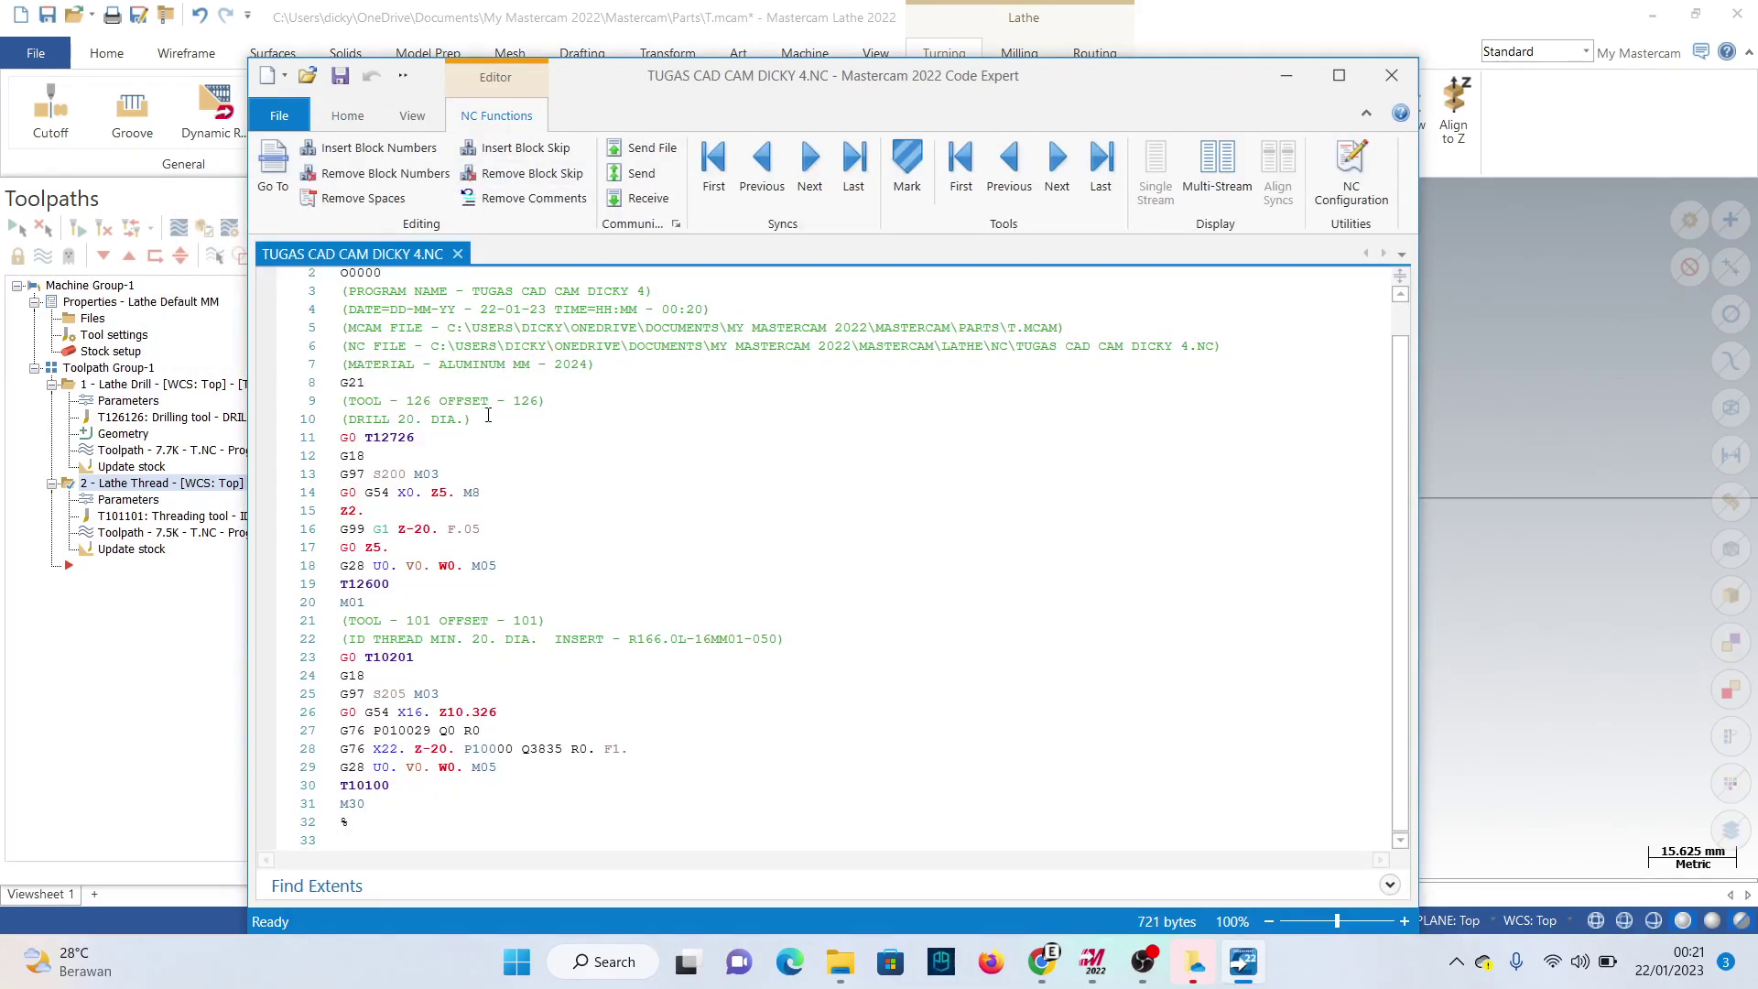
scroll(1007, 169, "up", 1)
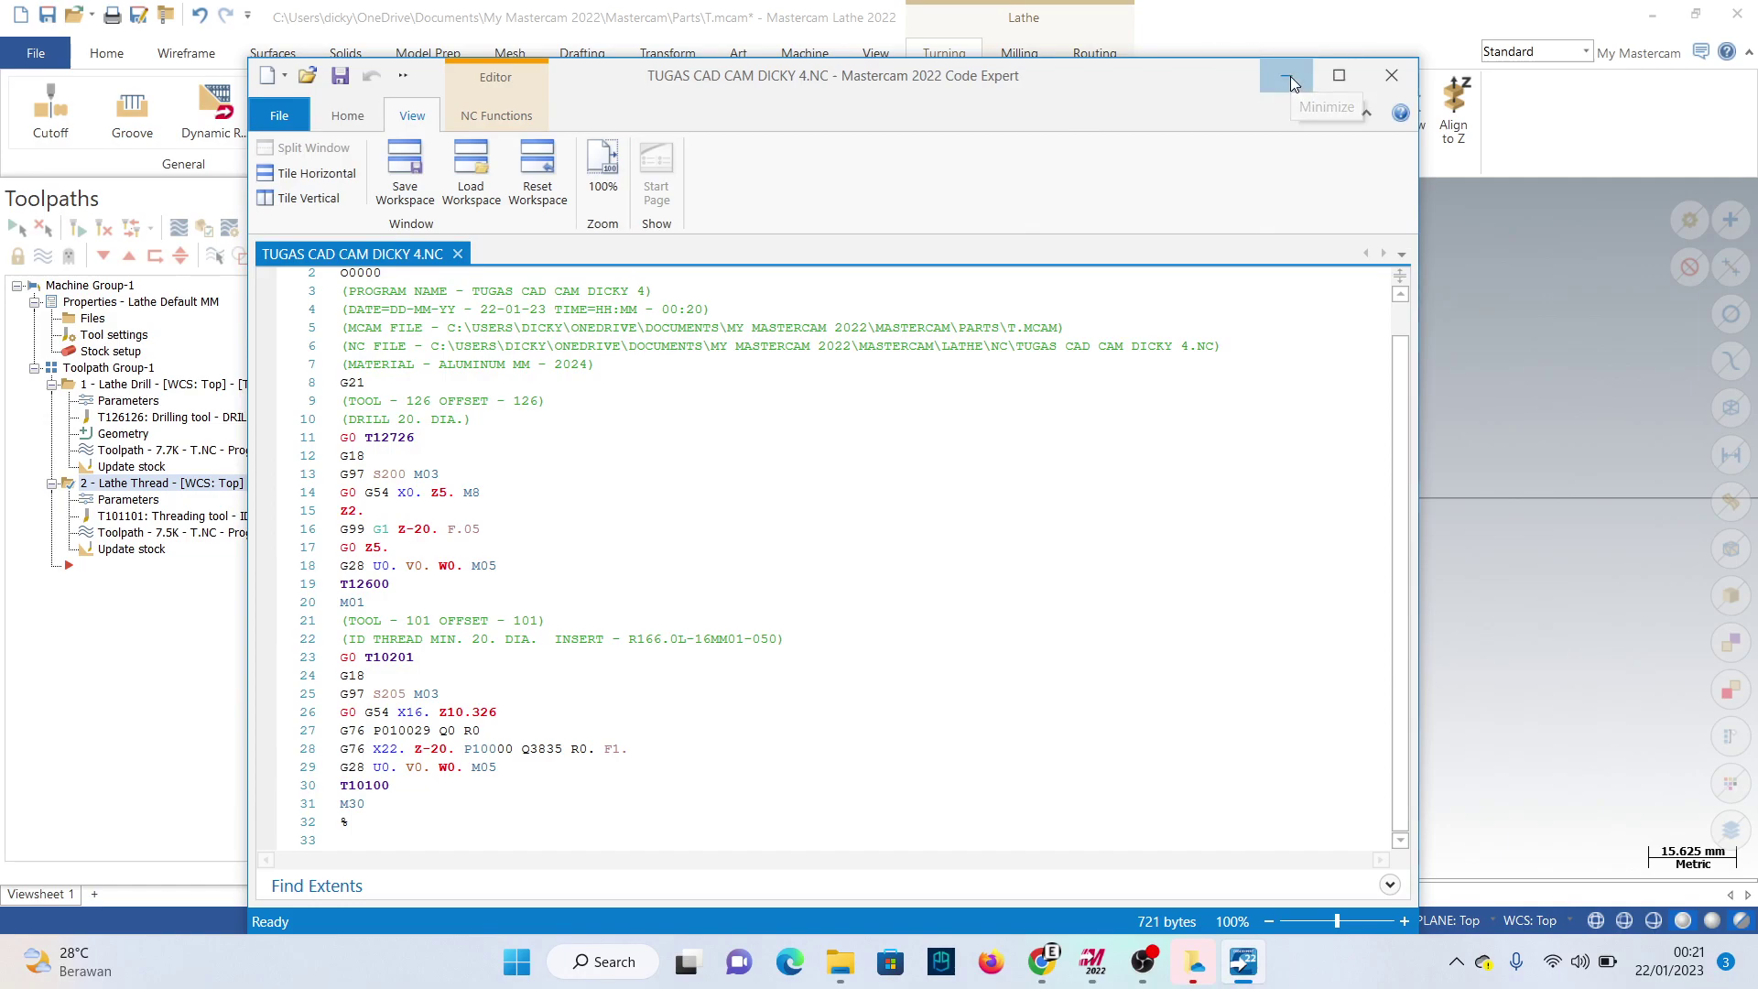
left_click(1289, 75)
scroll(686, 555, "up", 1)
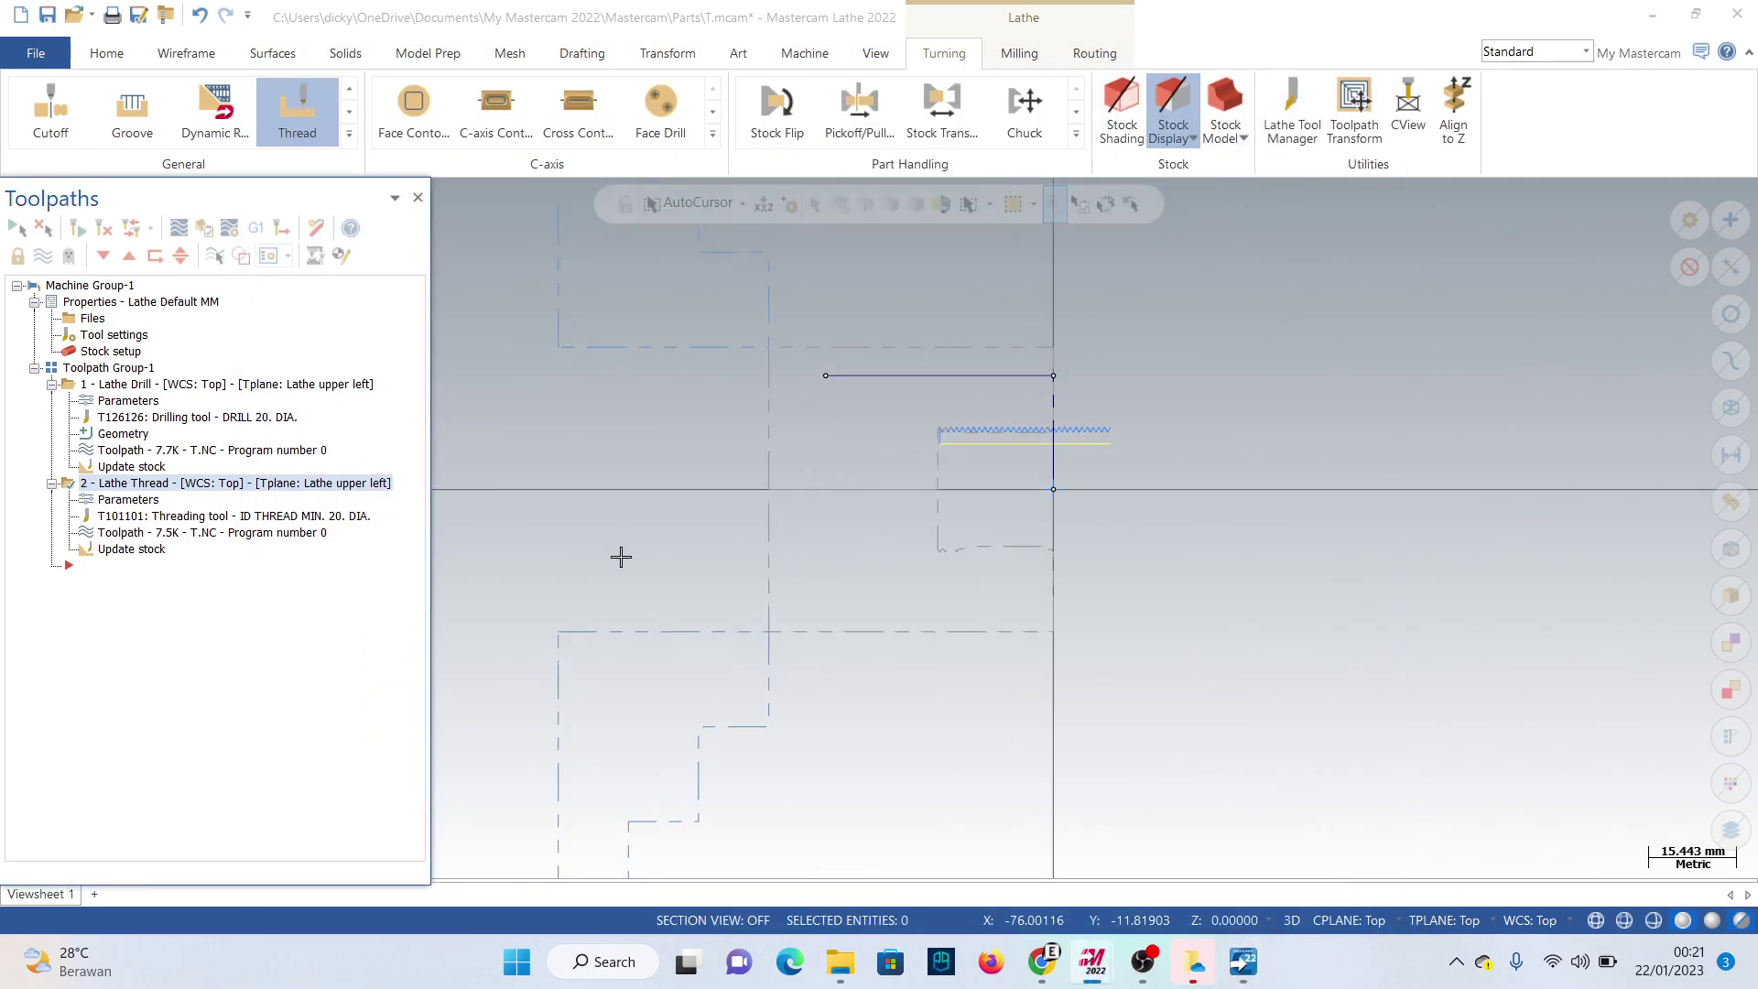
scroll(641, 559, "down", 1)
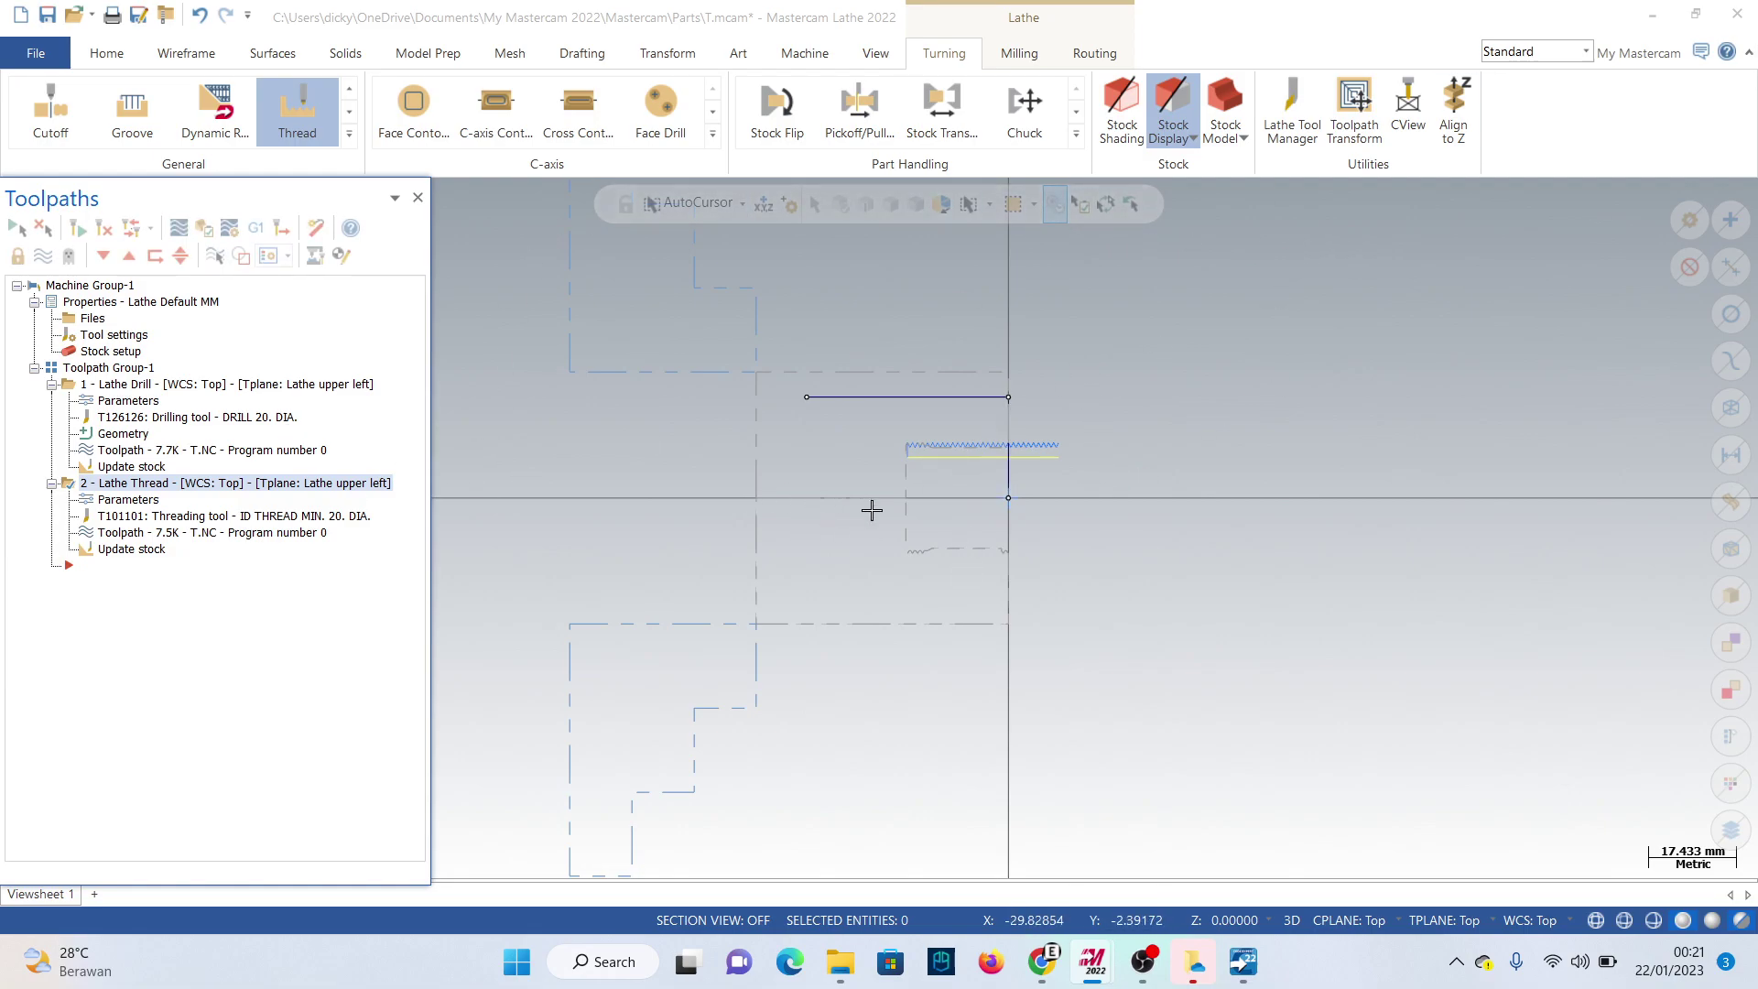
left_click(1143, 962)
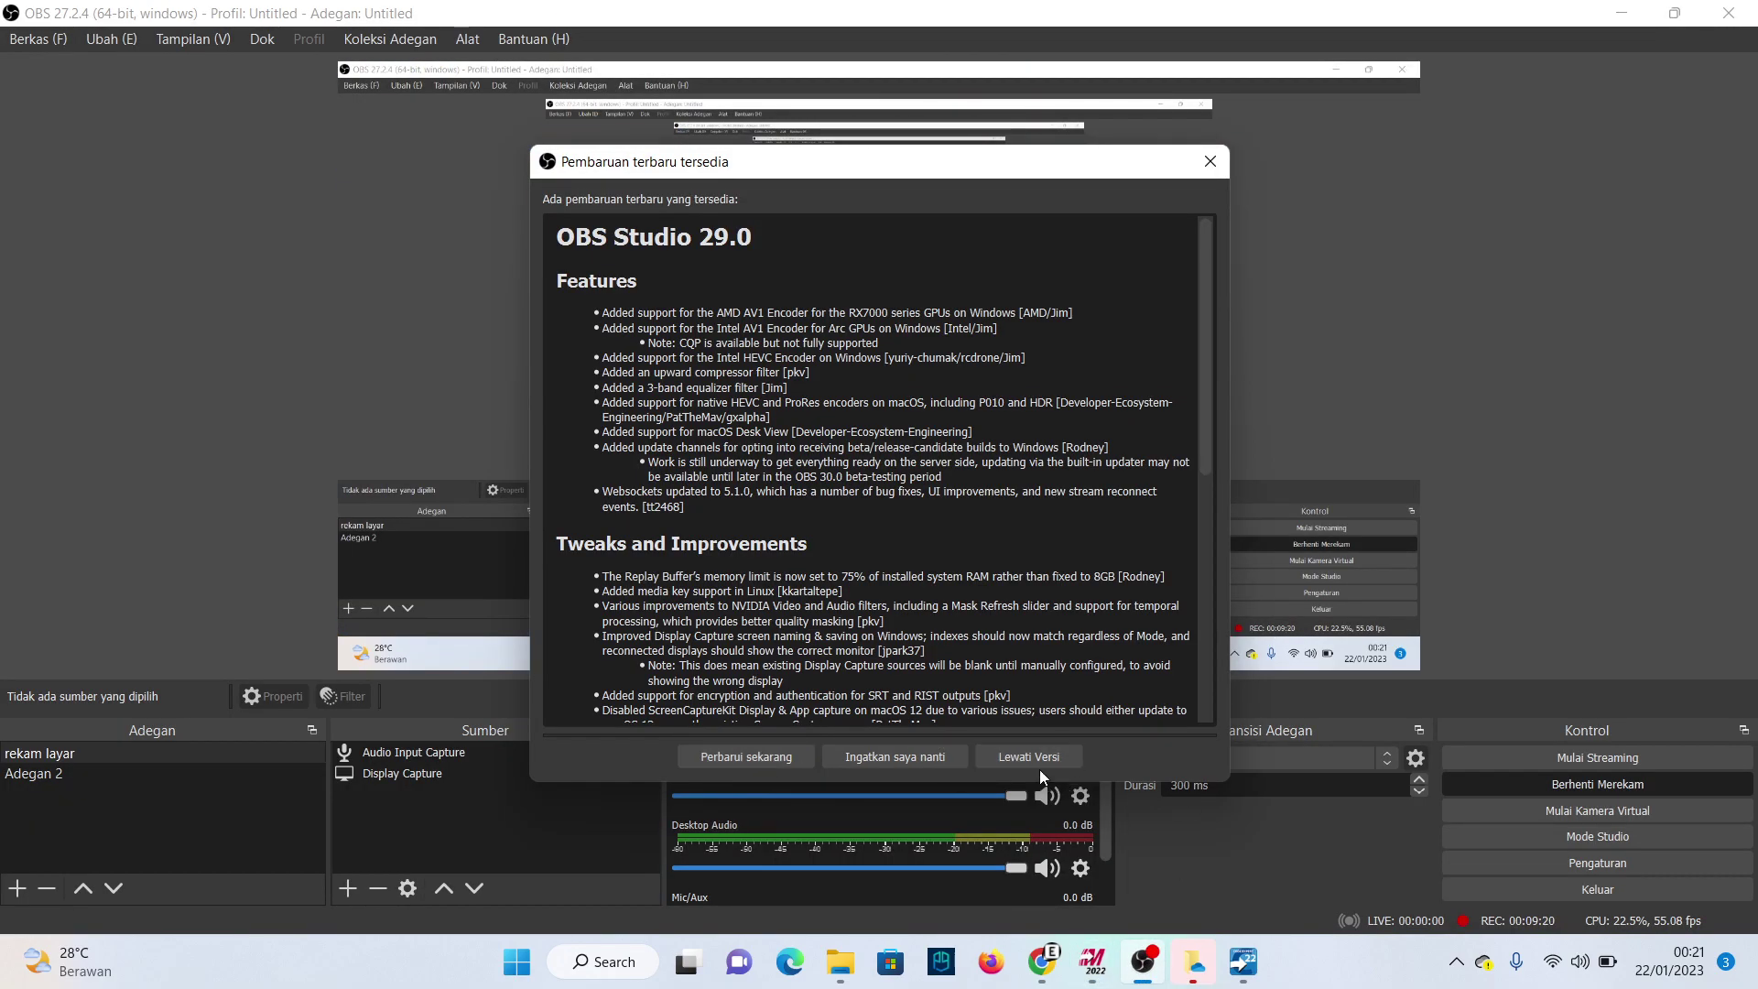
left_click(948, 756)
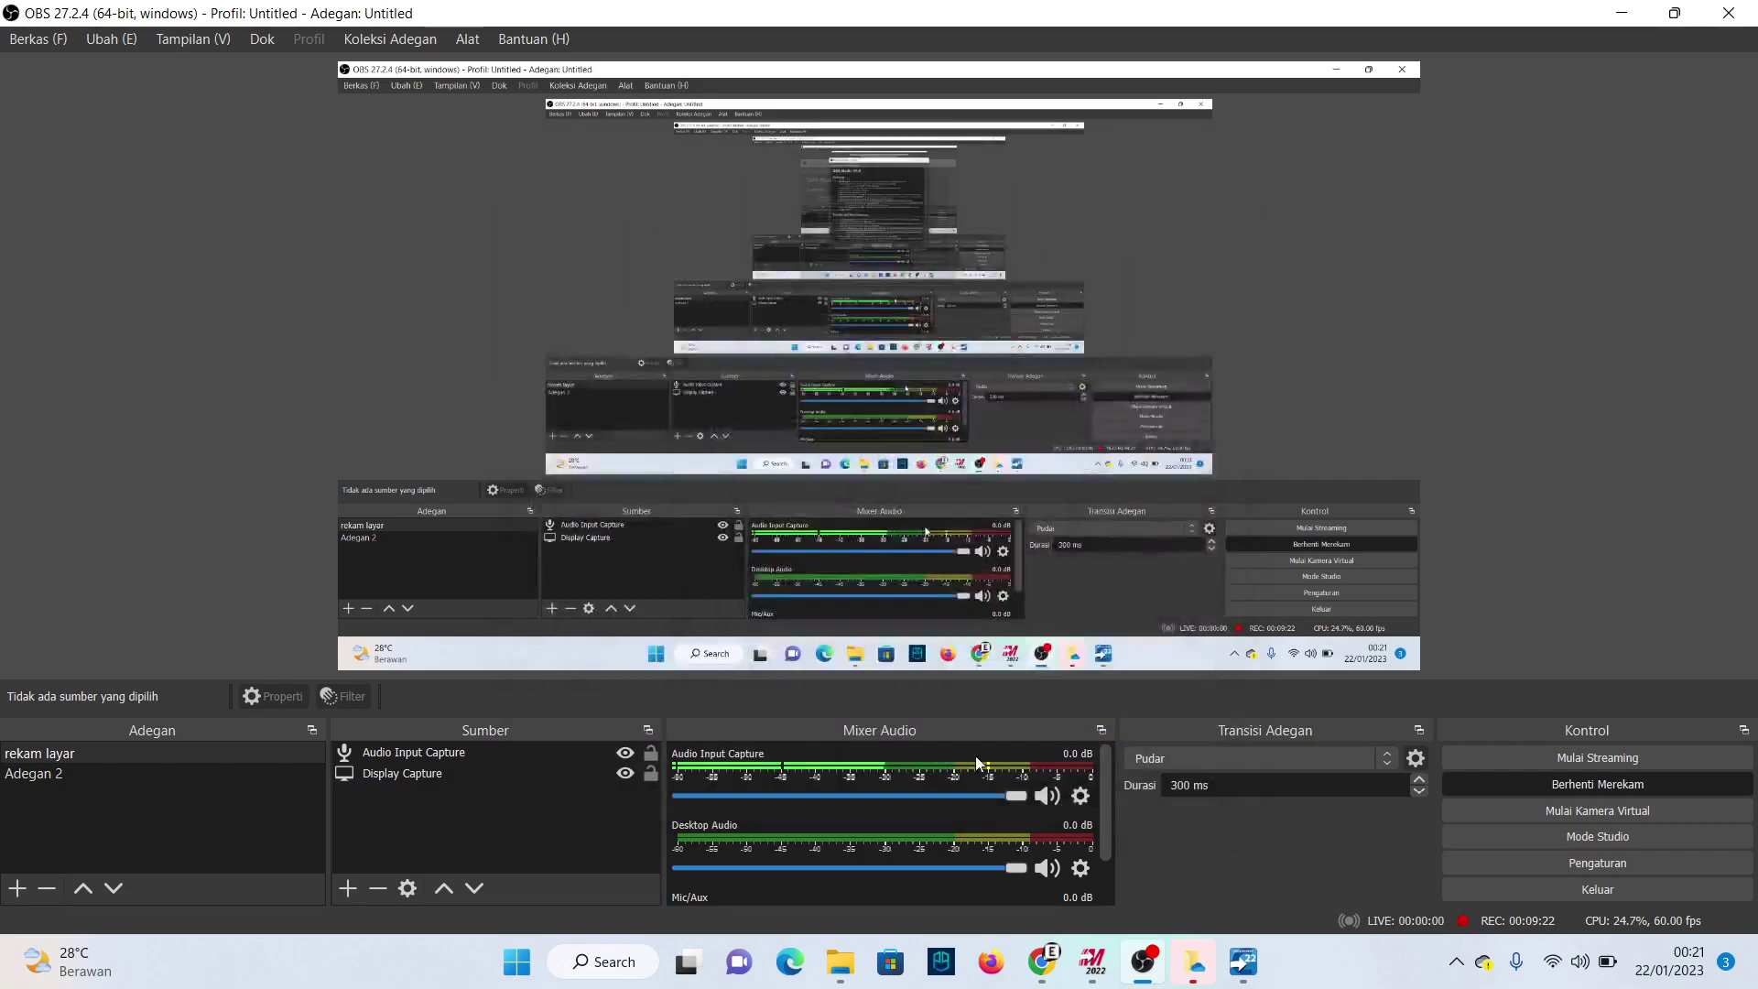